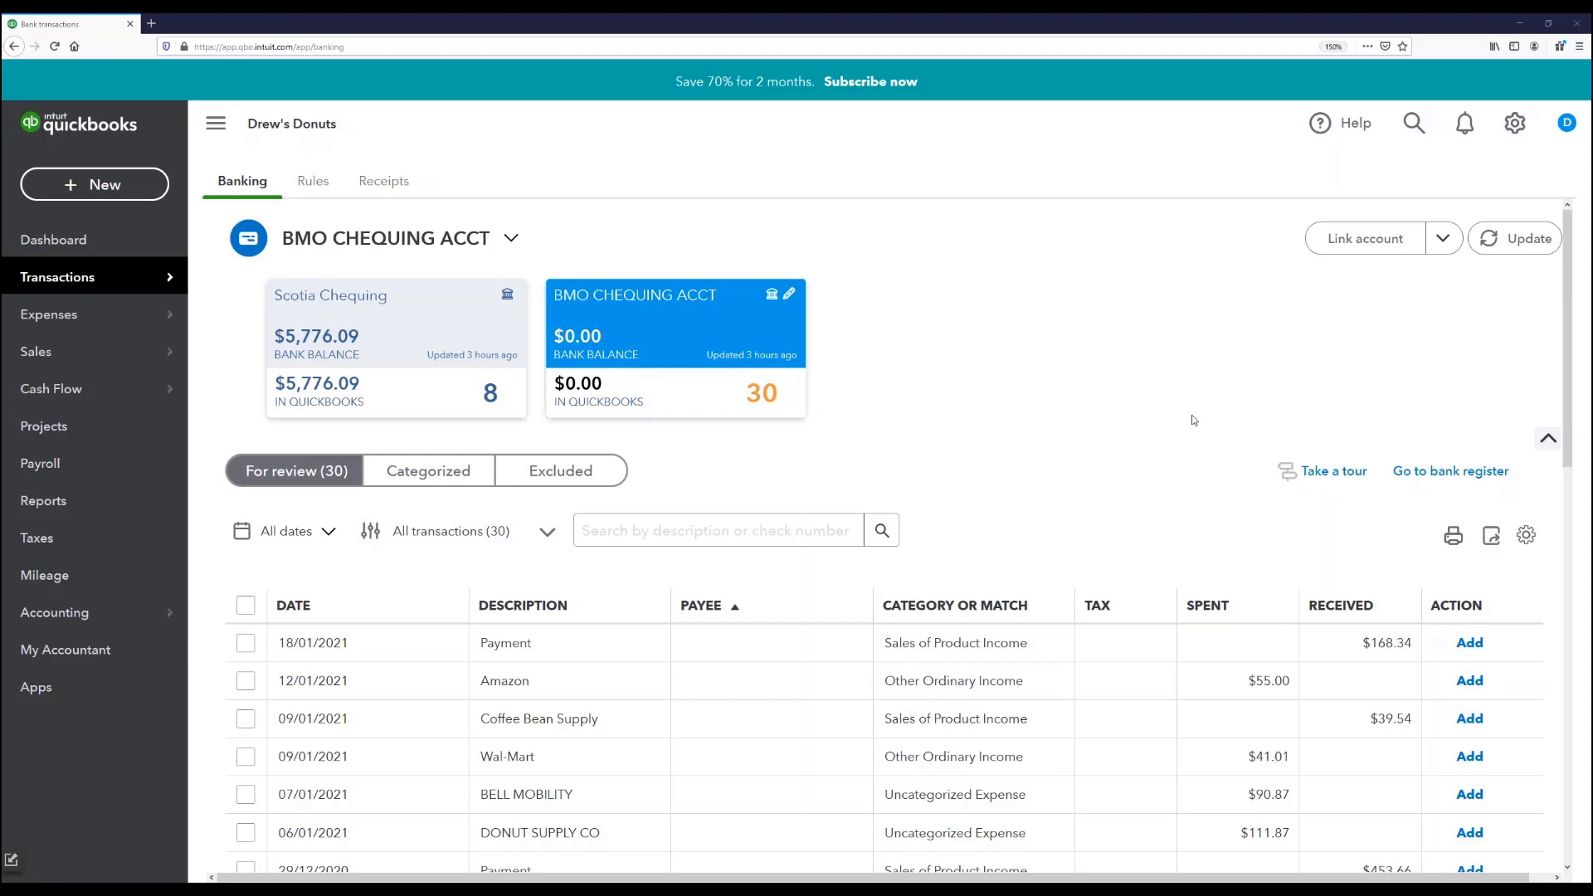
Compare the BMO CHEQUING ACCT transactions awaiting review with the bank's CSV file in Excel, and check the account linking options.
click(1439, 248)
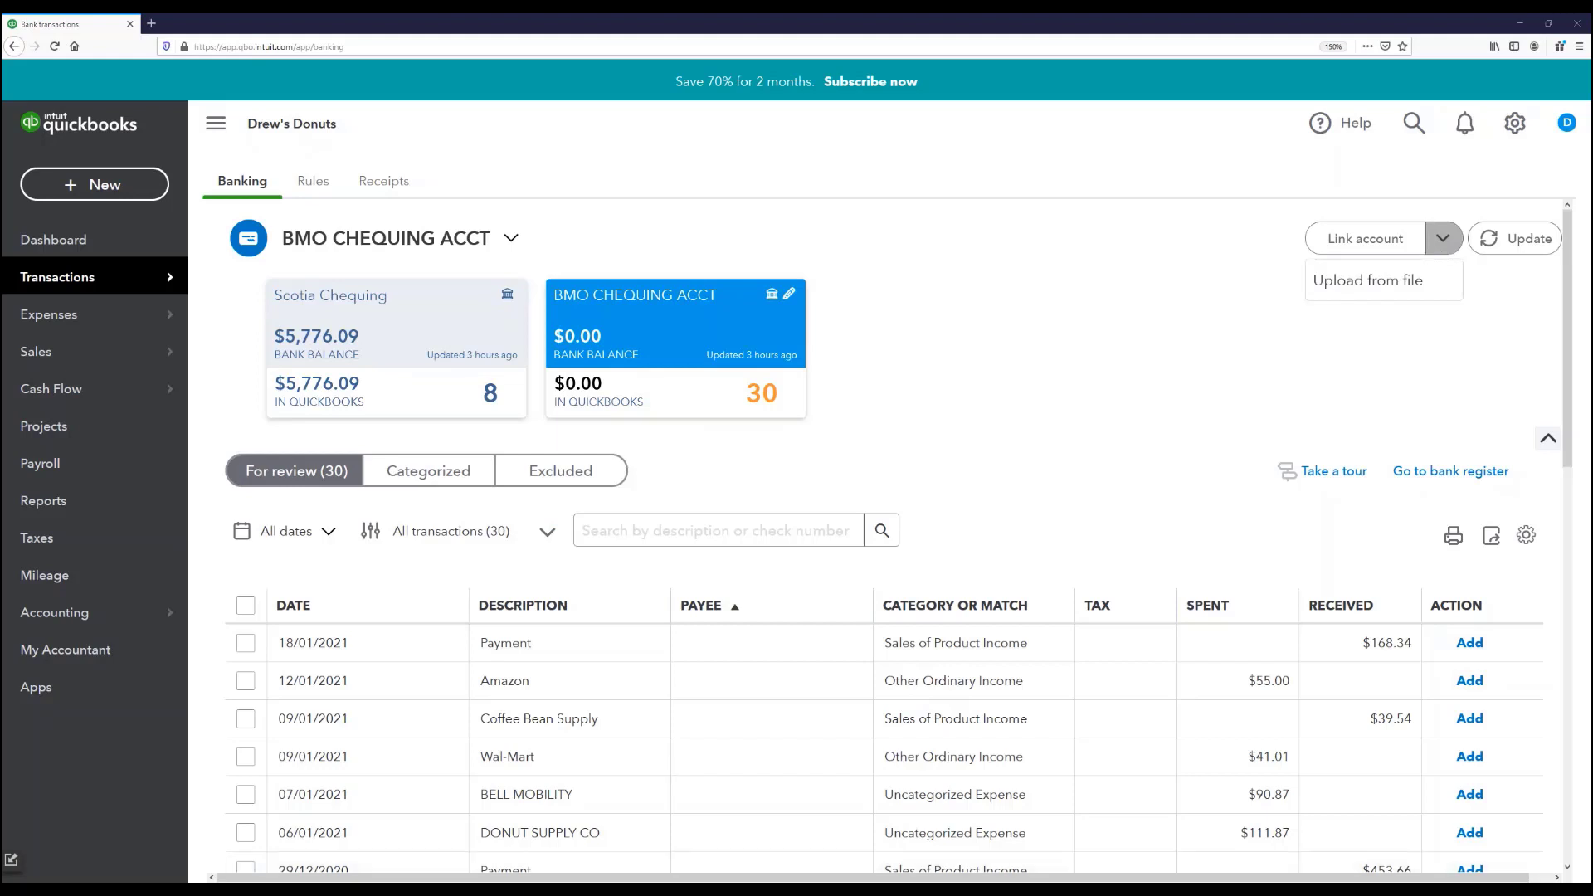
key(alt+Tab)
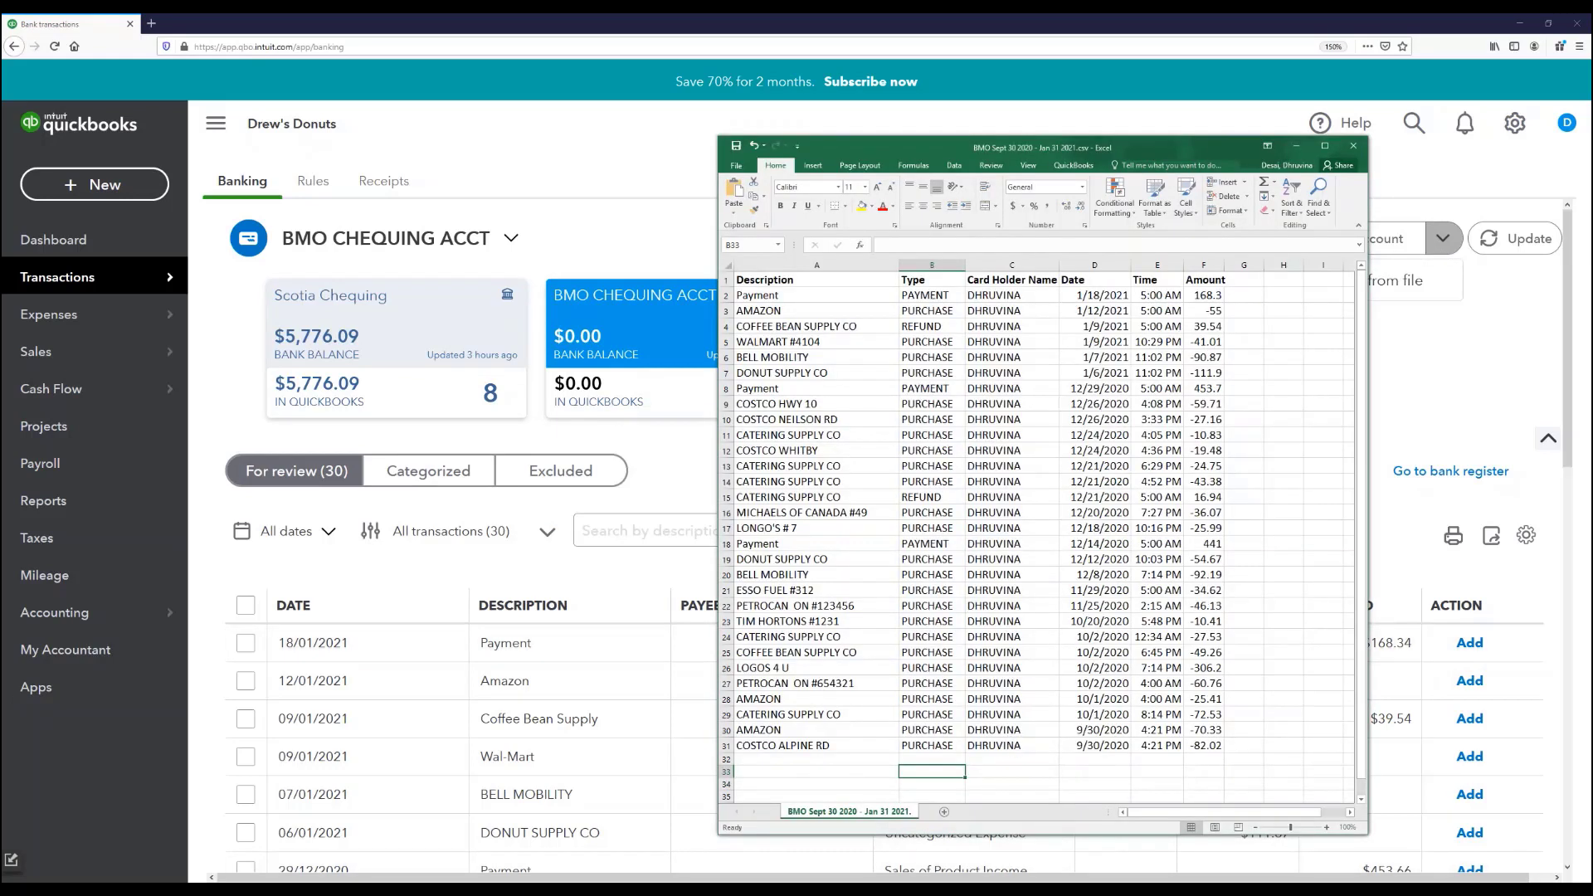
key(alt+Tab)
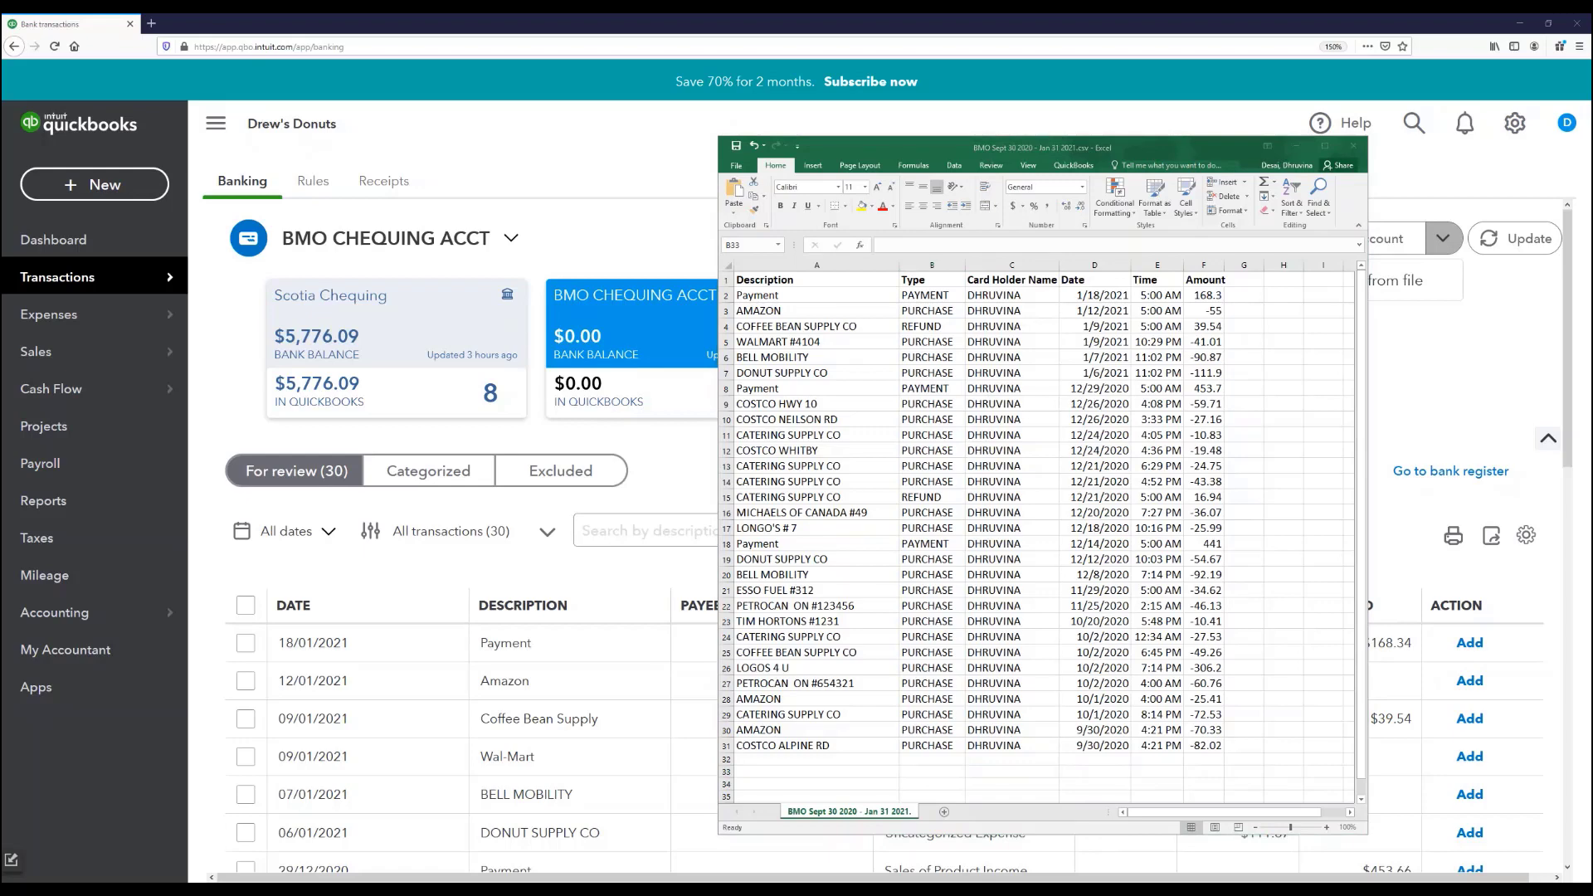
click(1297, 146)
scroll(470, 605, down, 5)
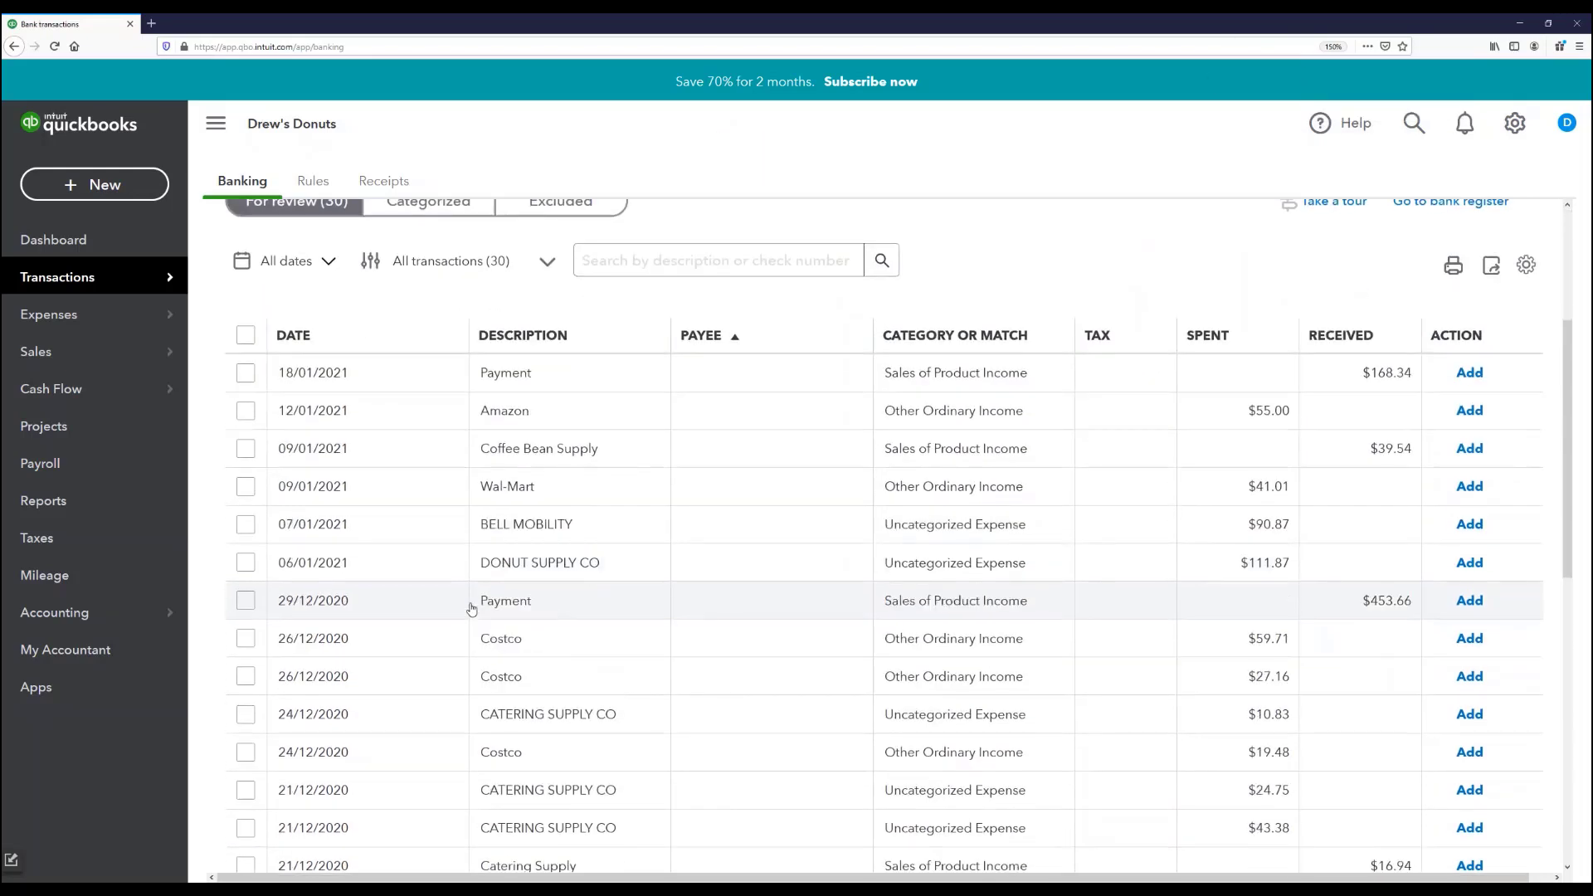
scroll(1005, 631, up, 4)
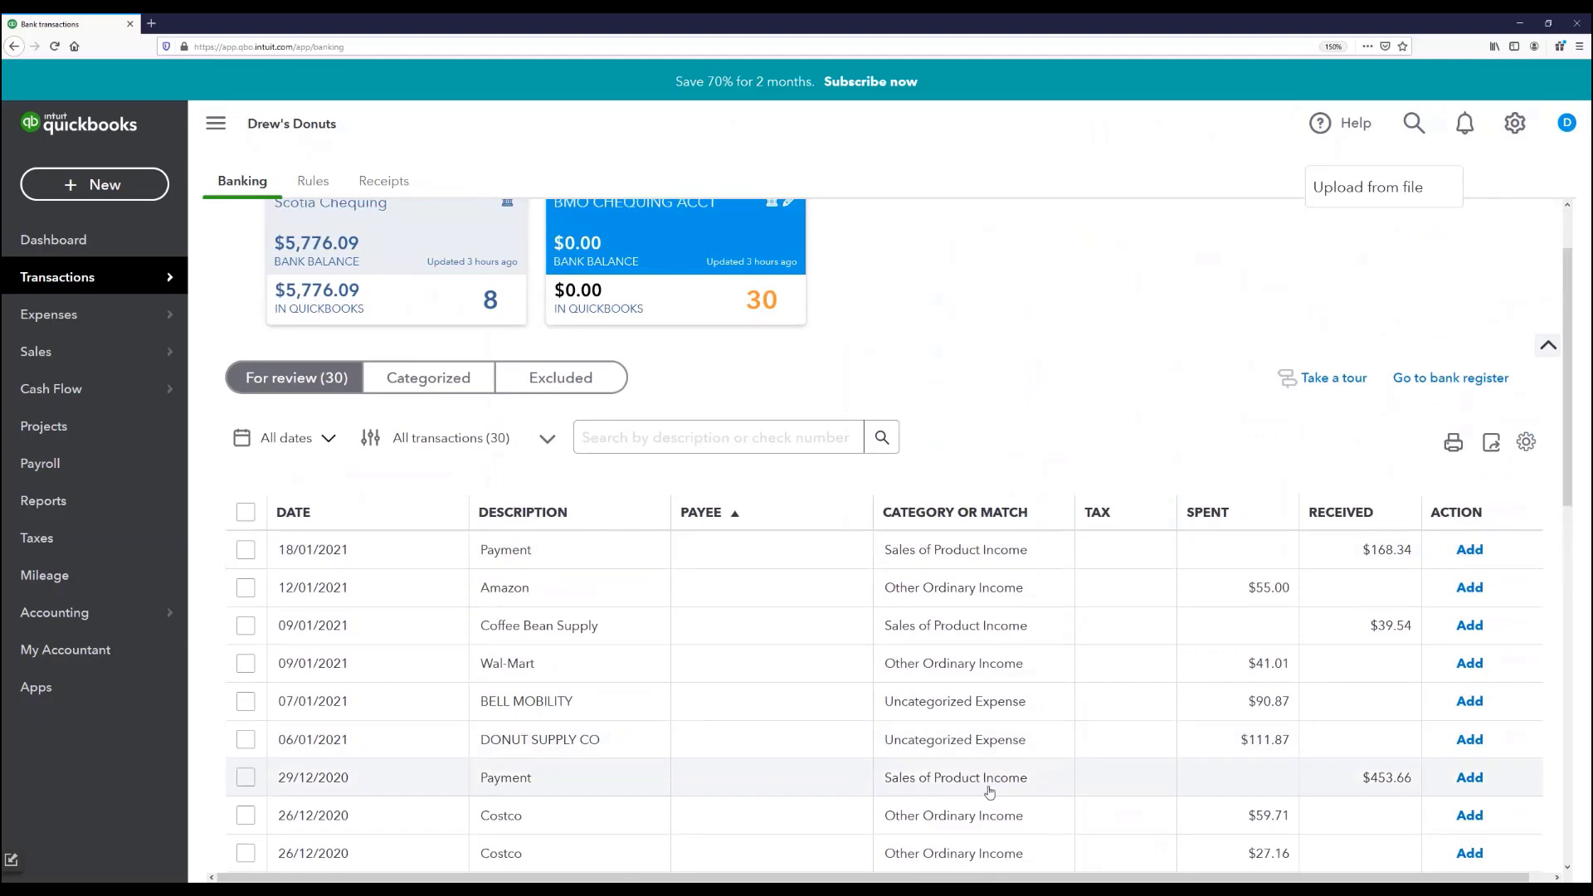
scroll(983, 792, down, 3)
scroll(987, 792, up, 4)
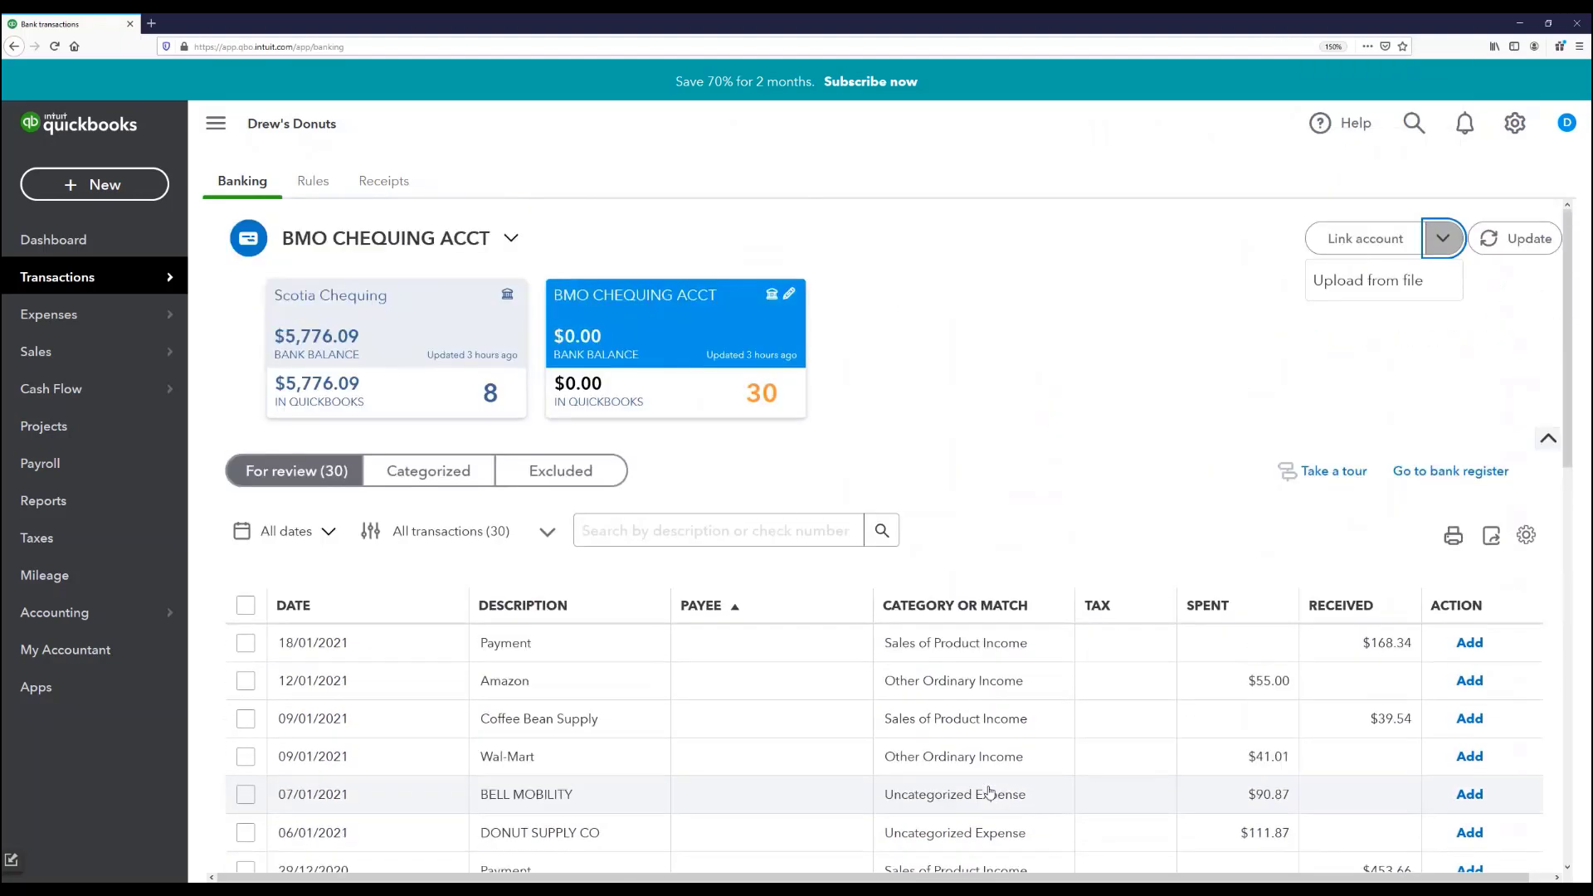
click(421, 539)
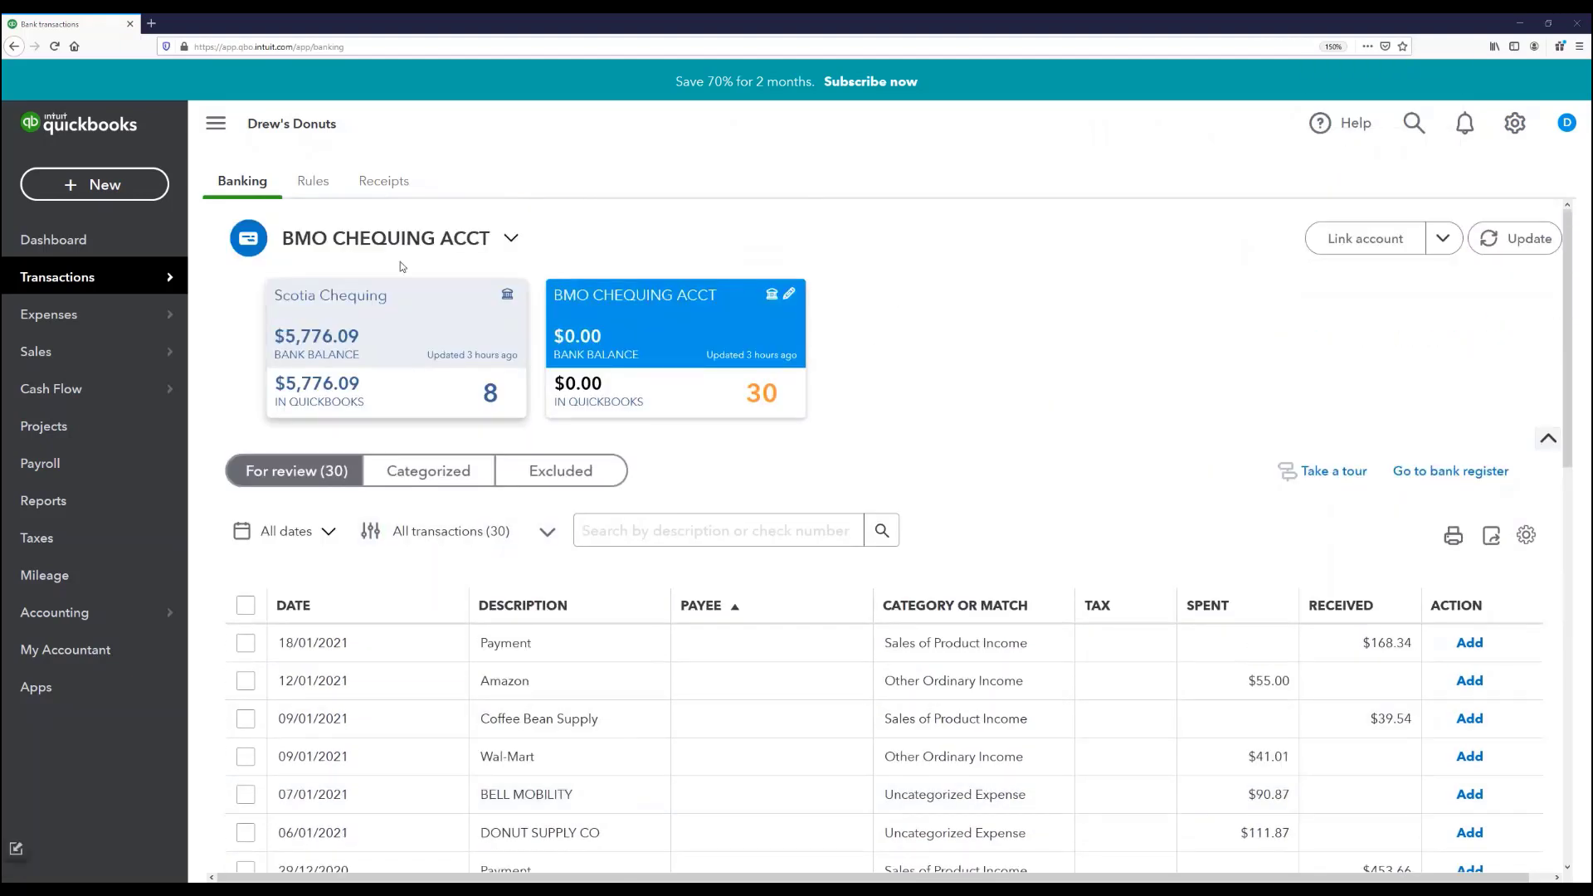
Start a new bank rule that applies to Money out transactions in all bank accounts.
click(316, 180)
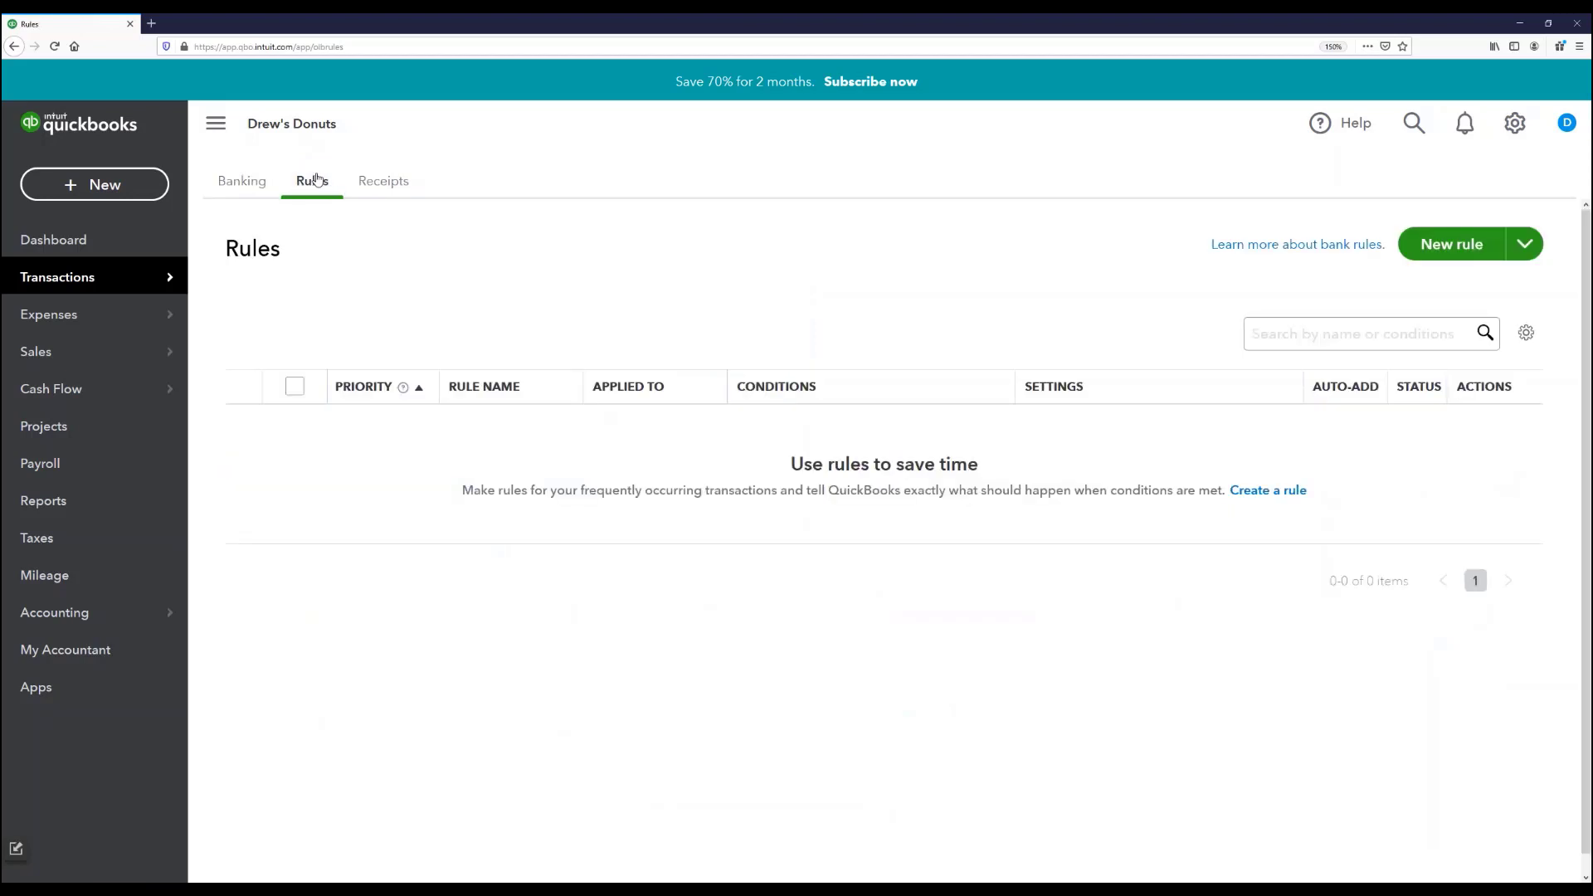
click(1412, 248)
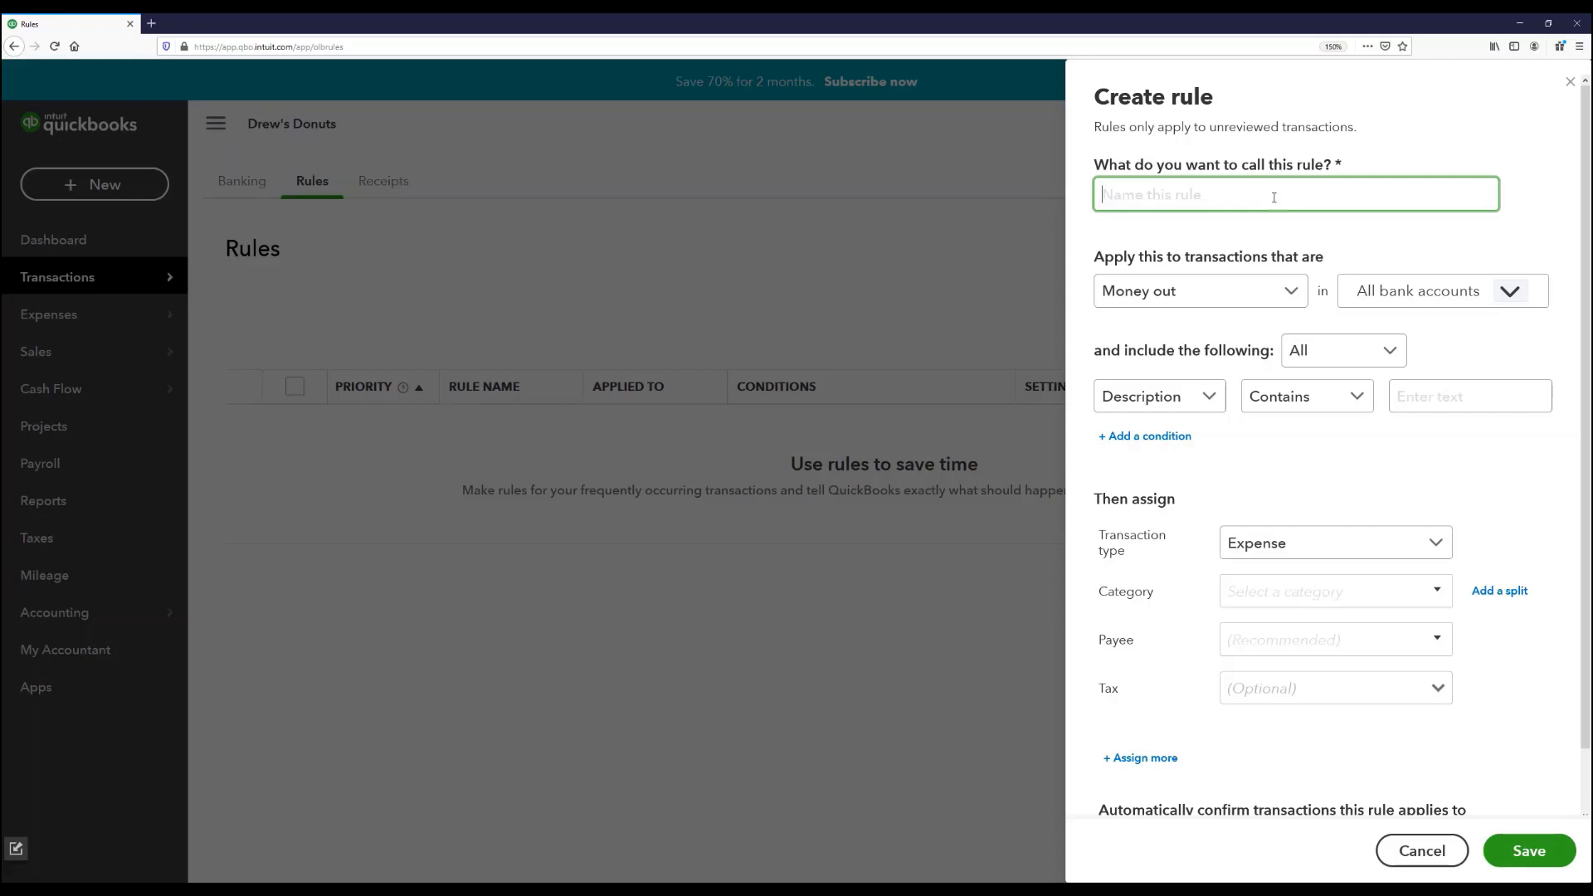
click(1264, 292)
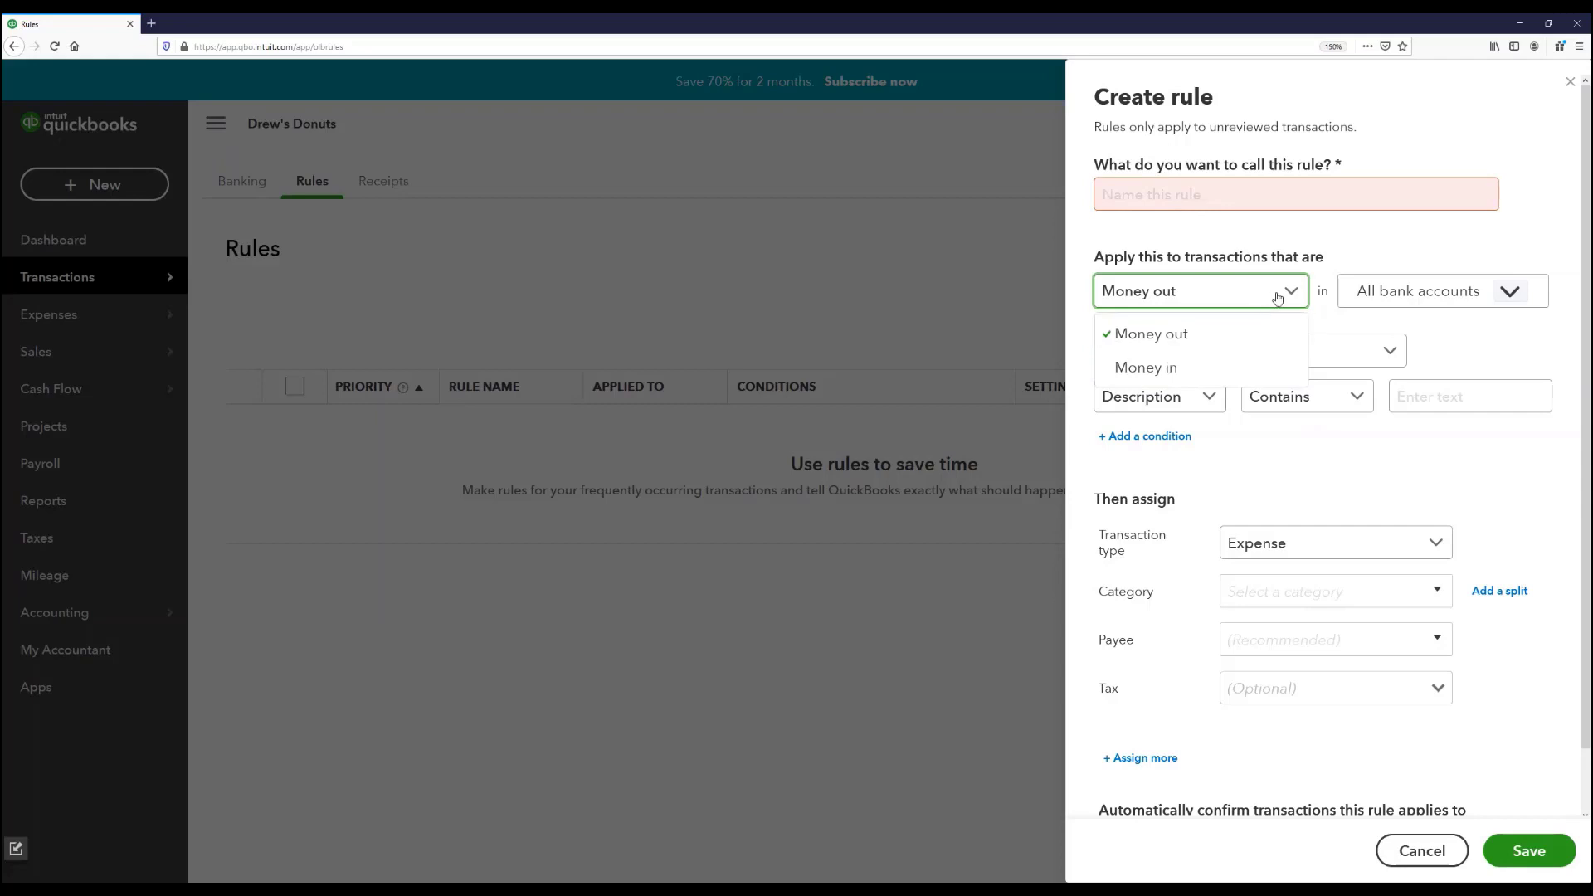
click(1278, 297)
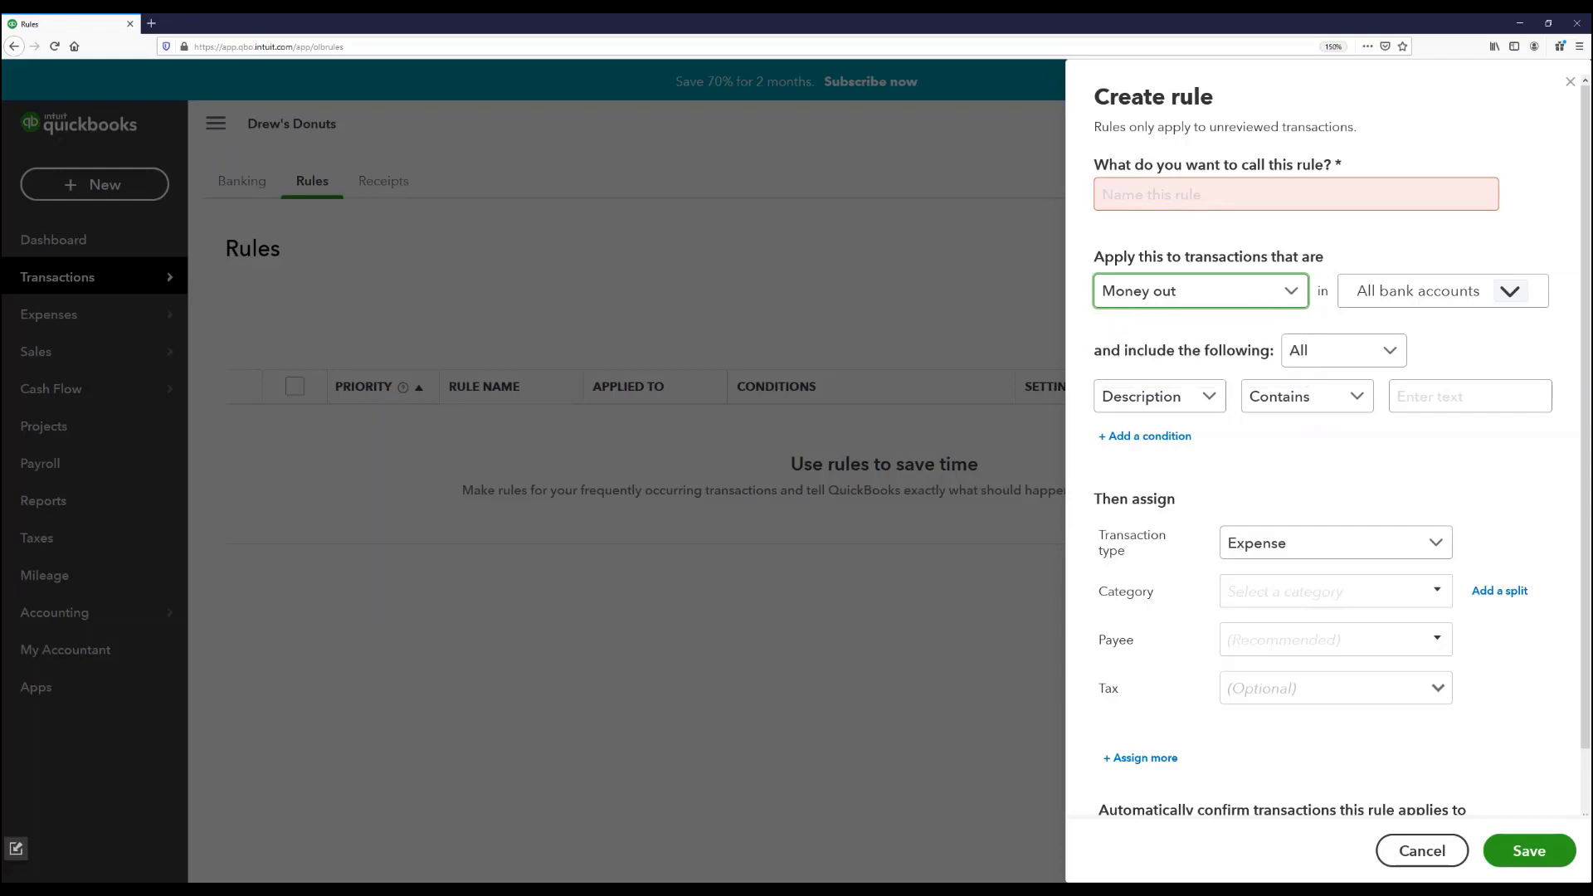
click(1432, 307)
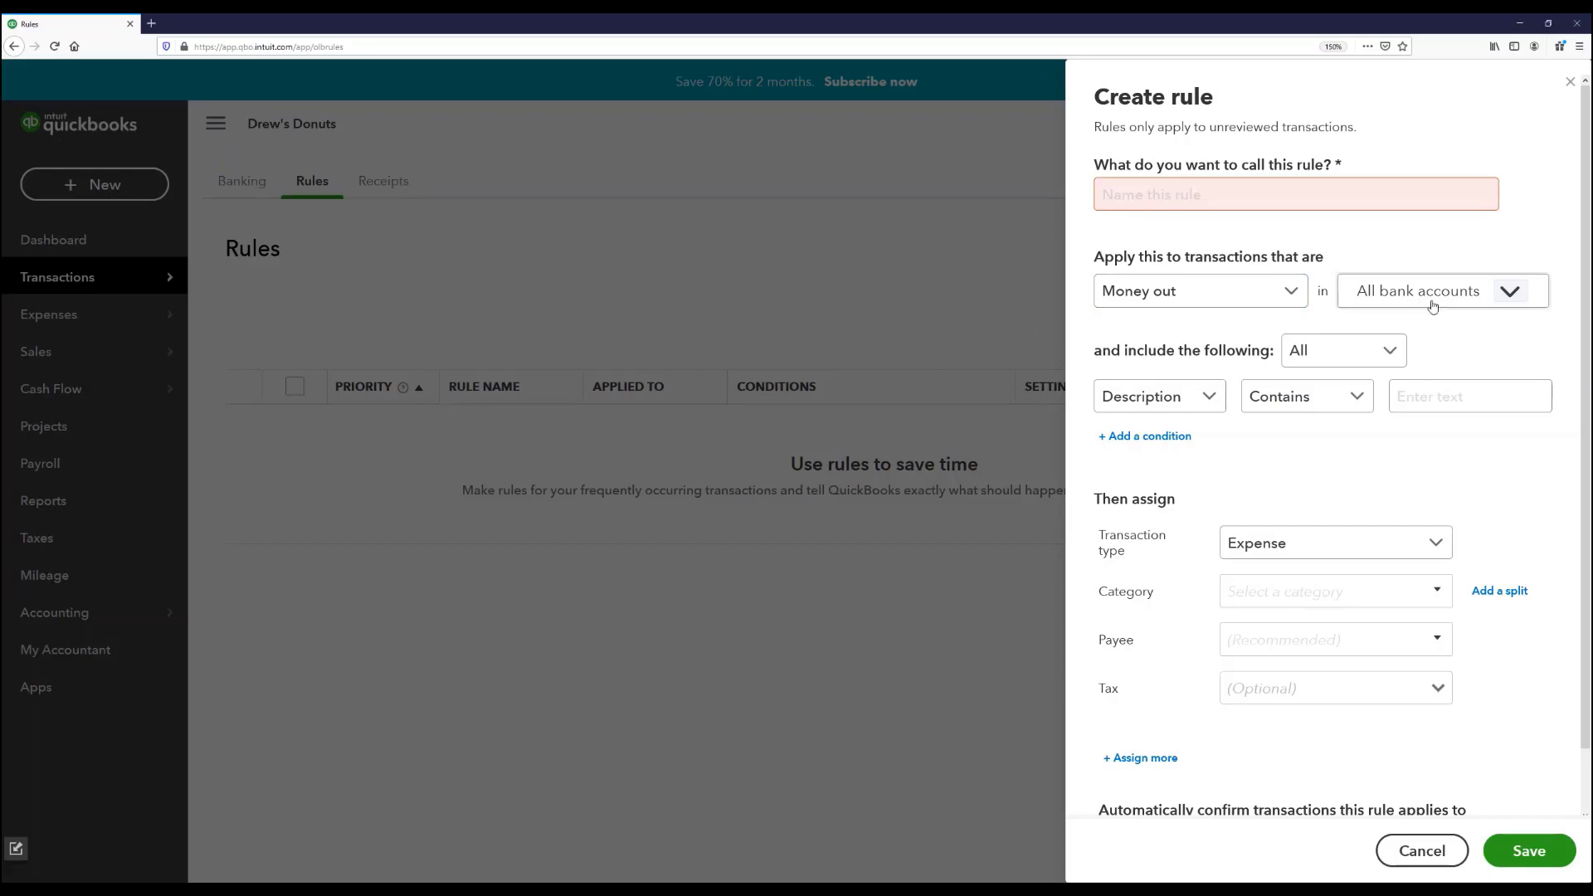
click(1433, 307)
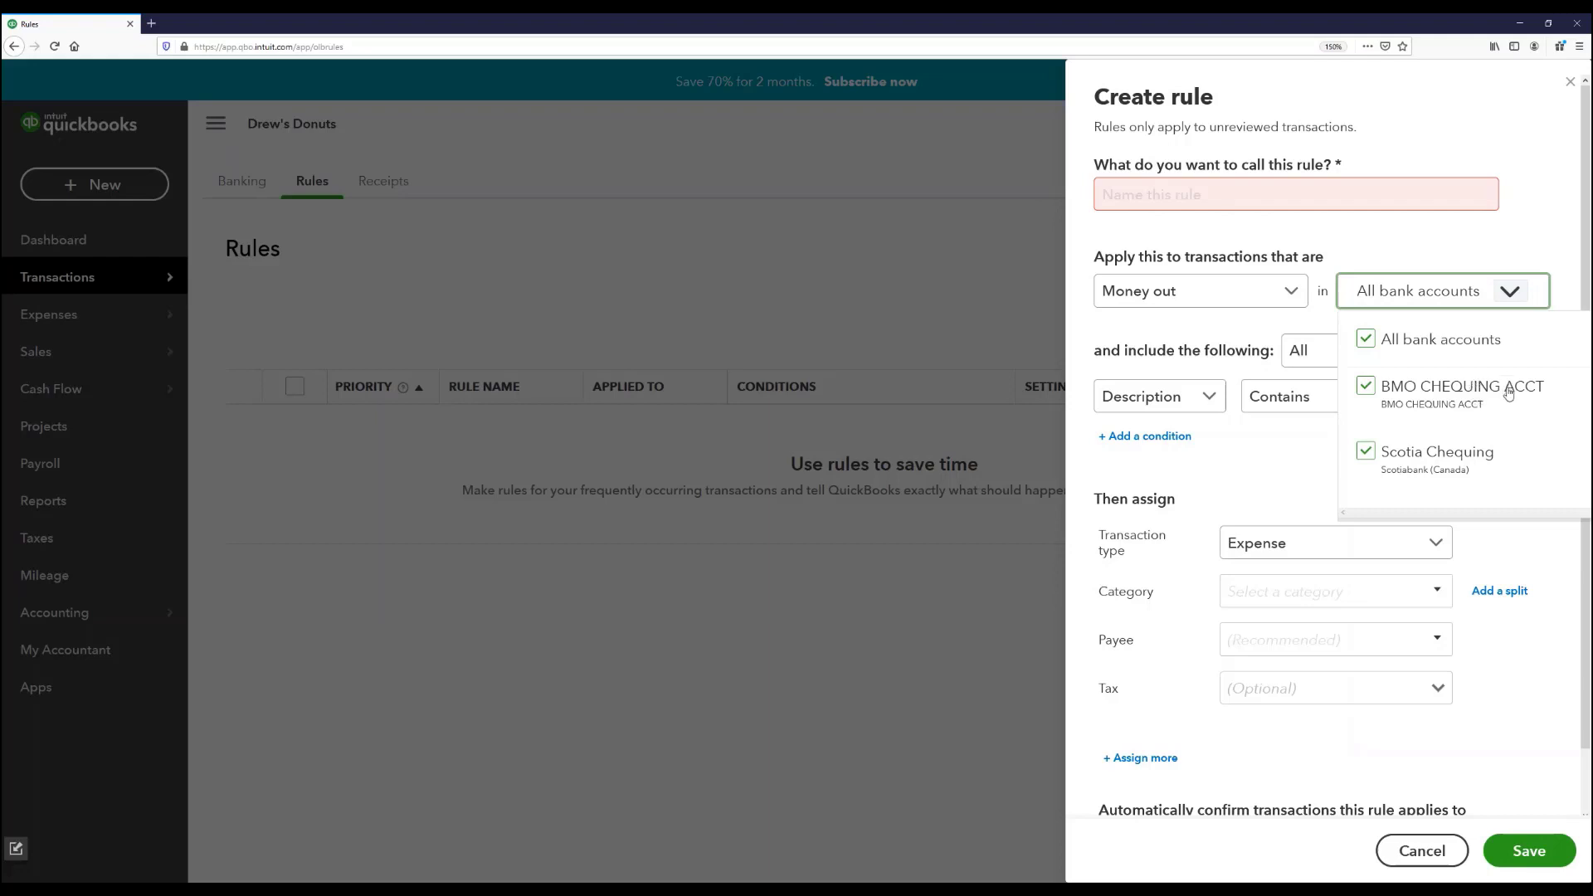
click(1510, 292)
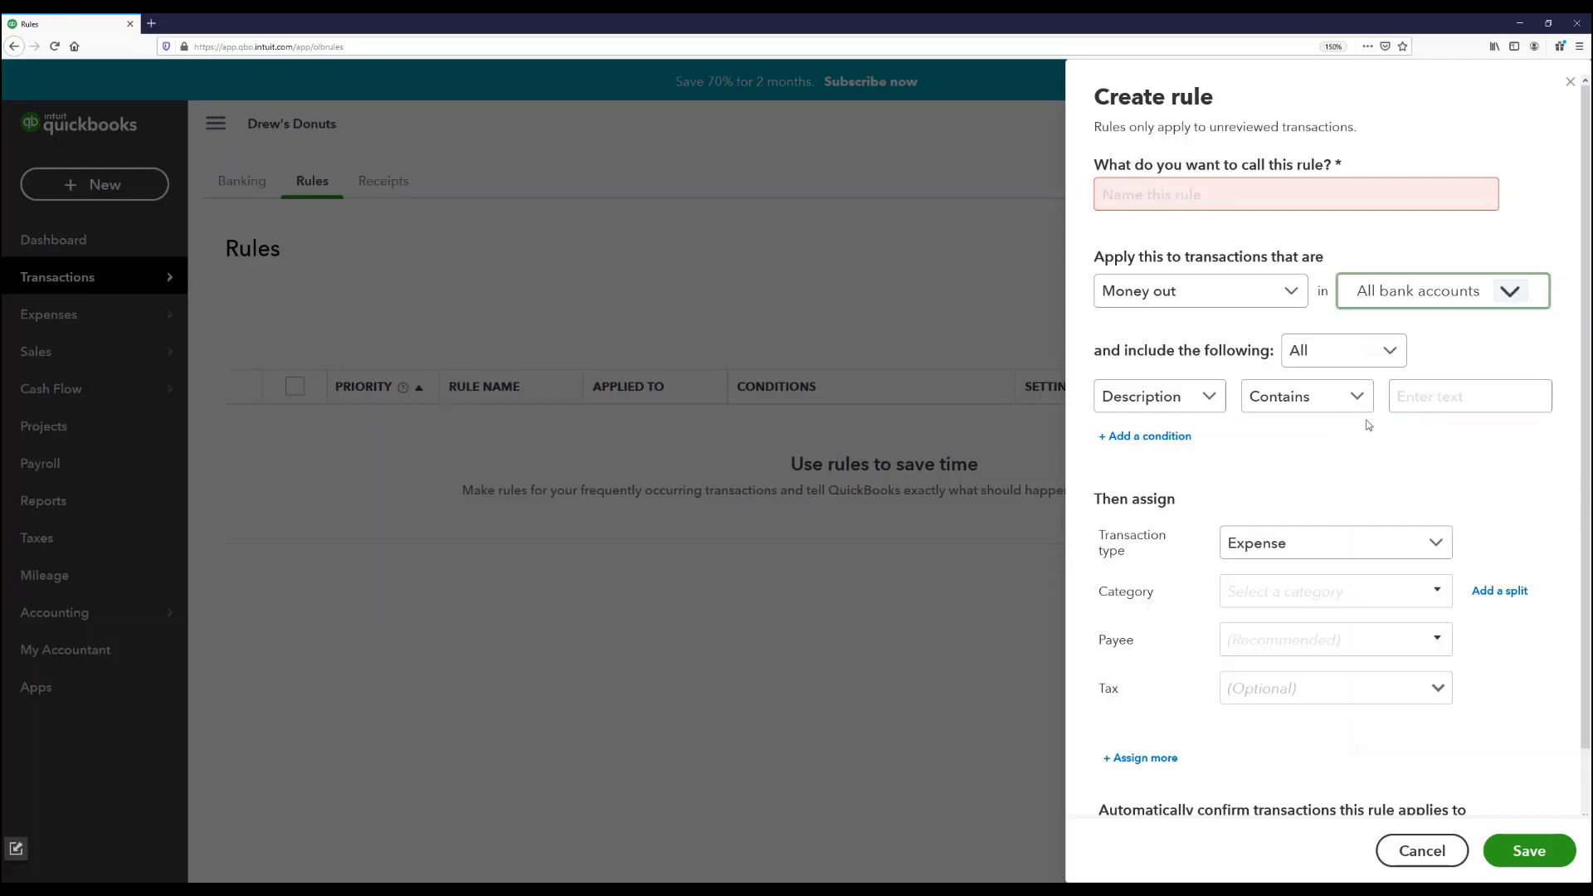
Set the rule to match Any of its conditions and base the first condition on Bank text.
click(1332, 360)
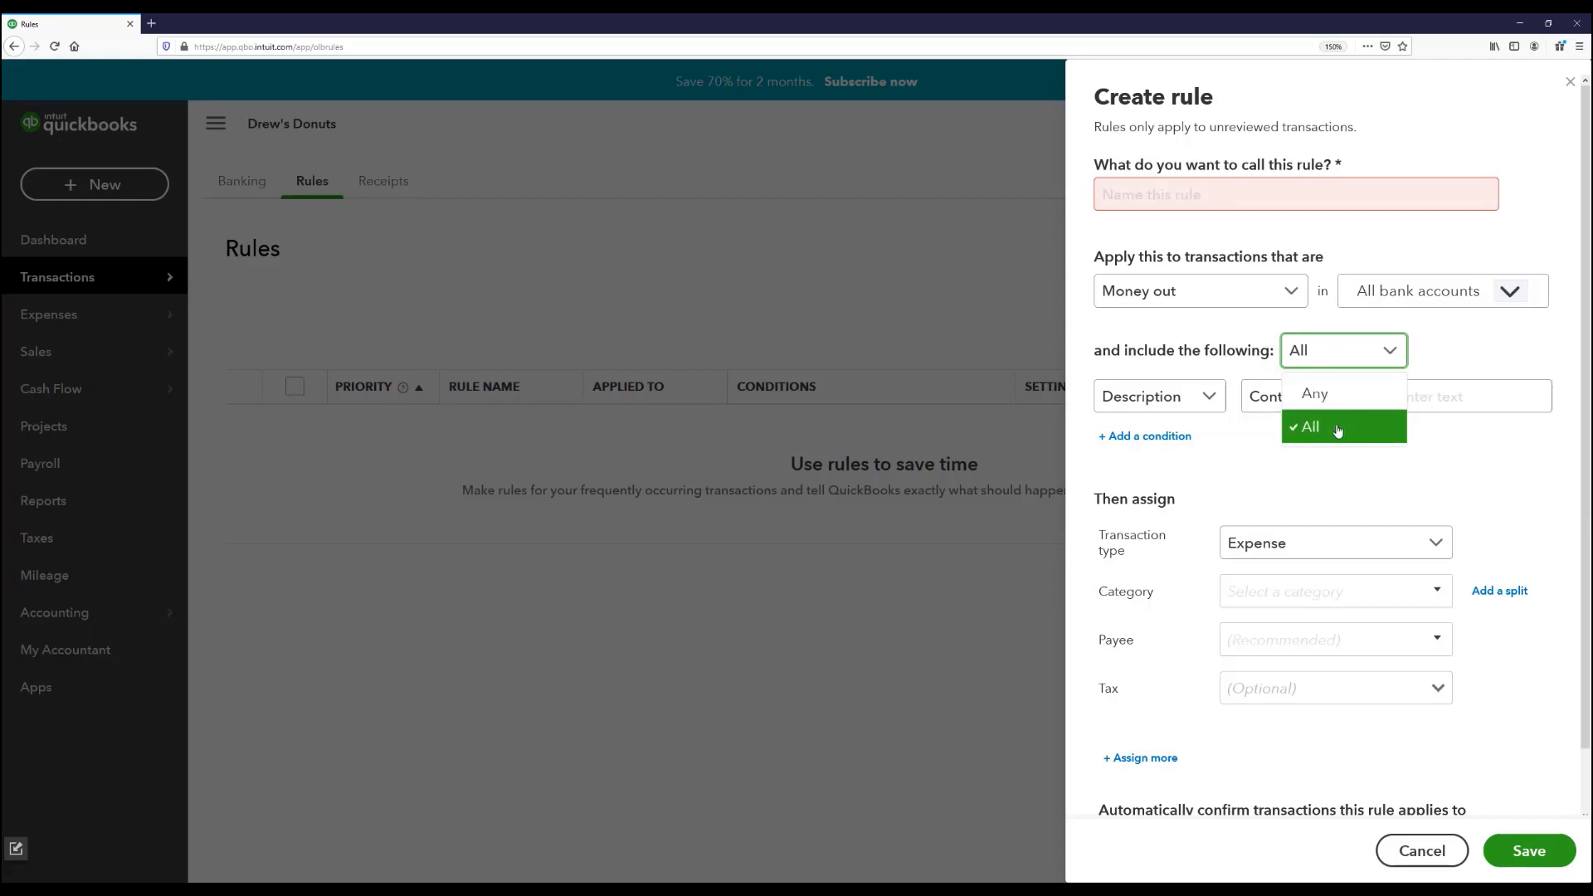
click(1338, 400)
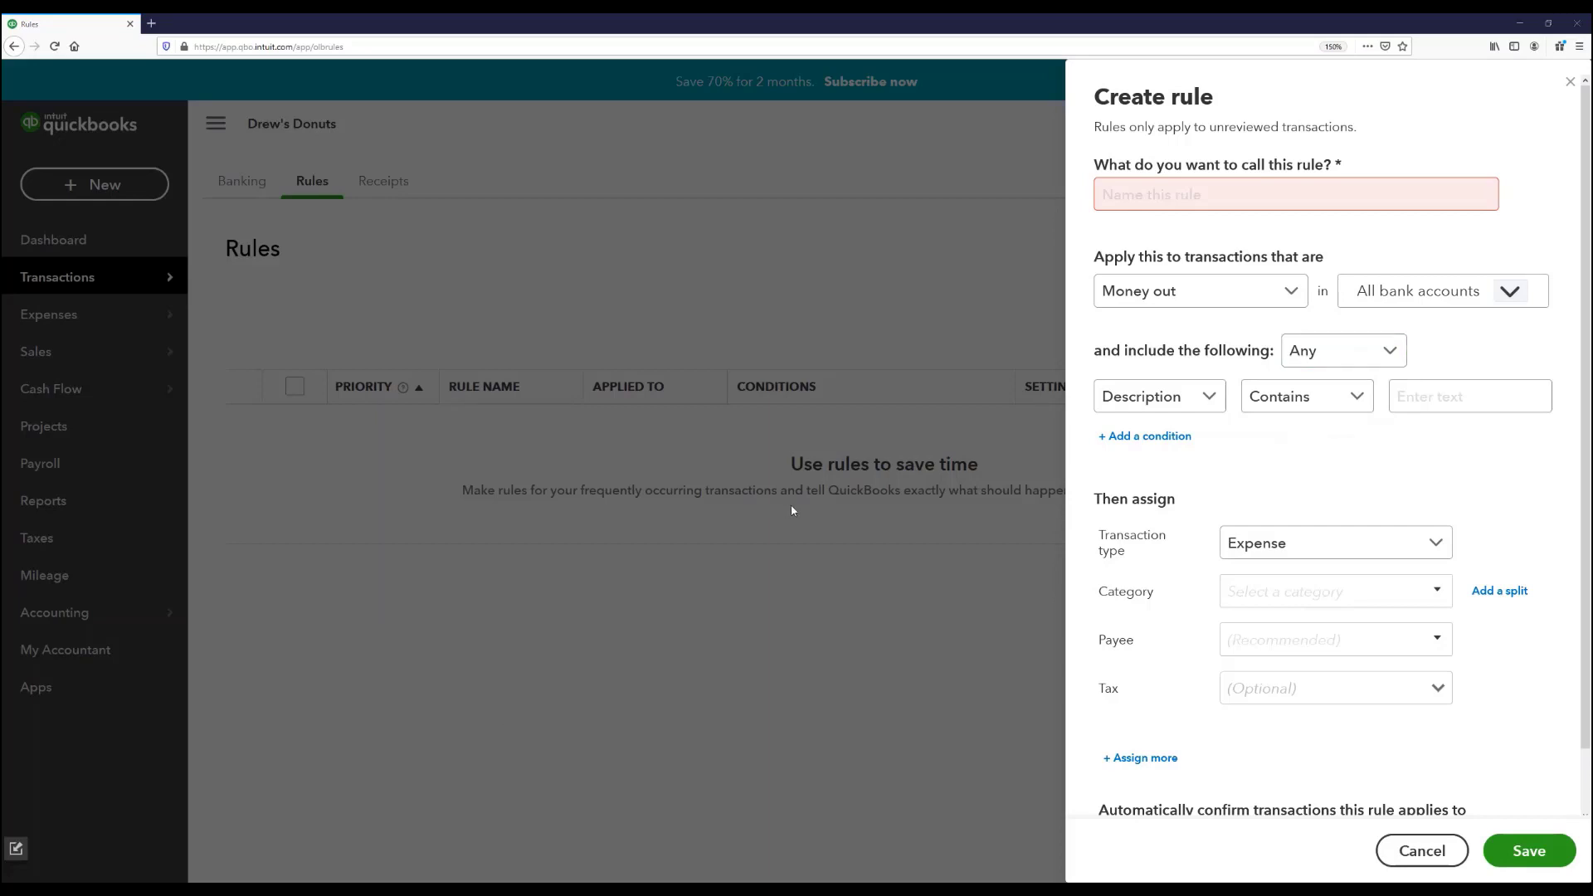
click(1187, 396)
click(1182, 469)
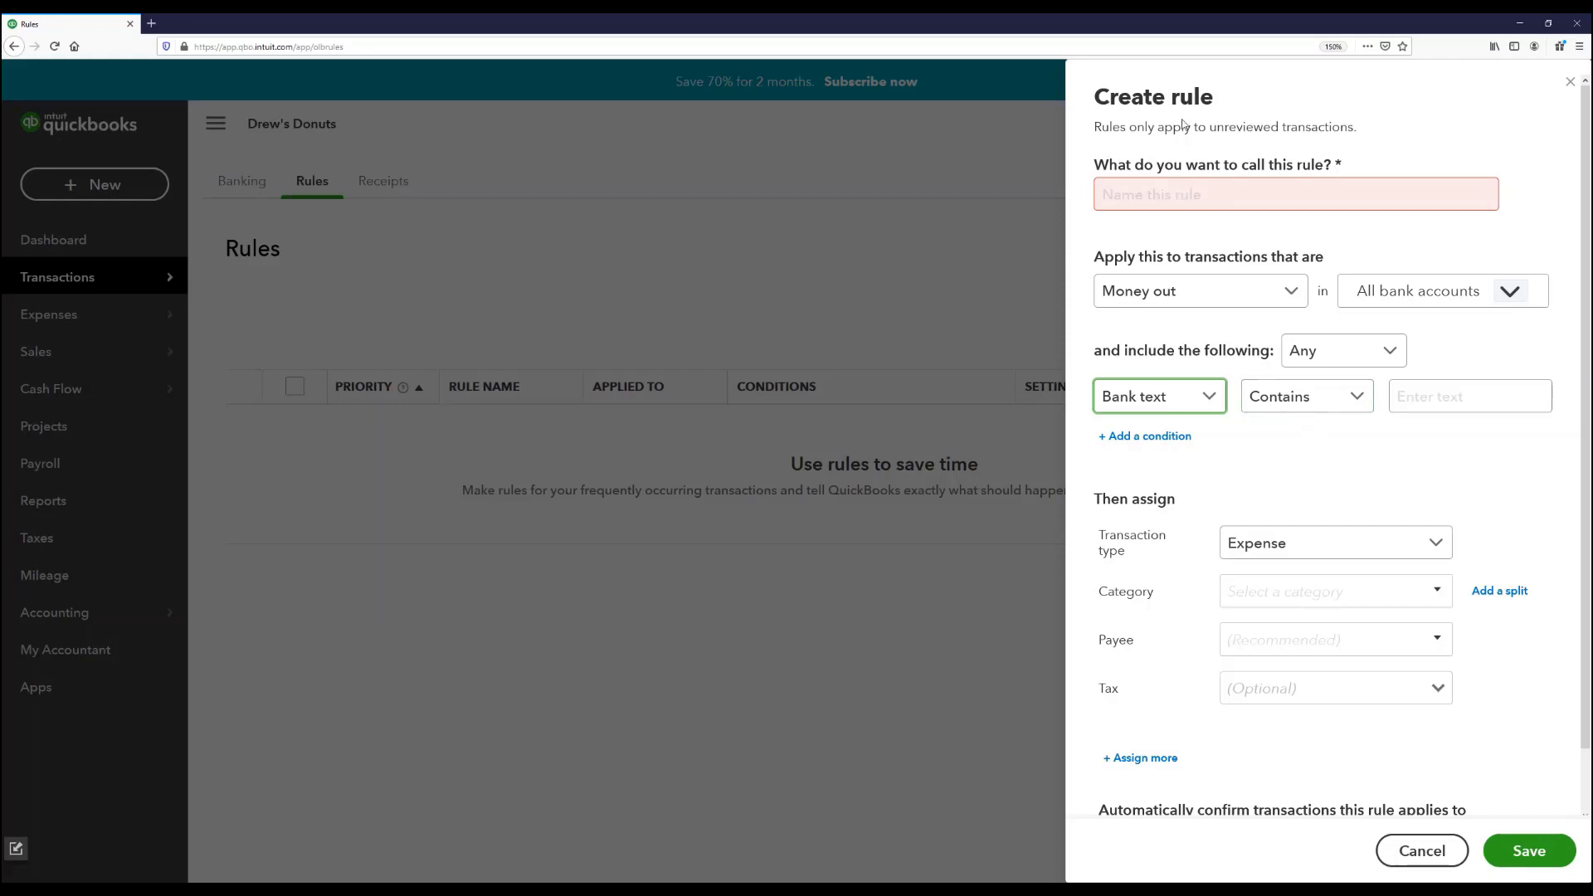
Name the rule Fuel.
click(1158, 195)
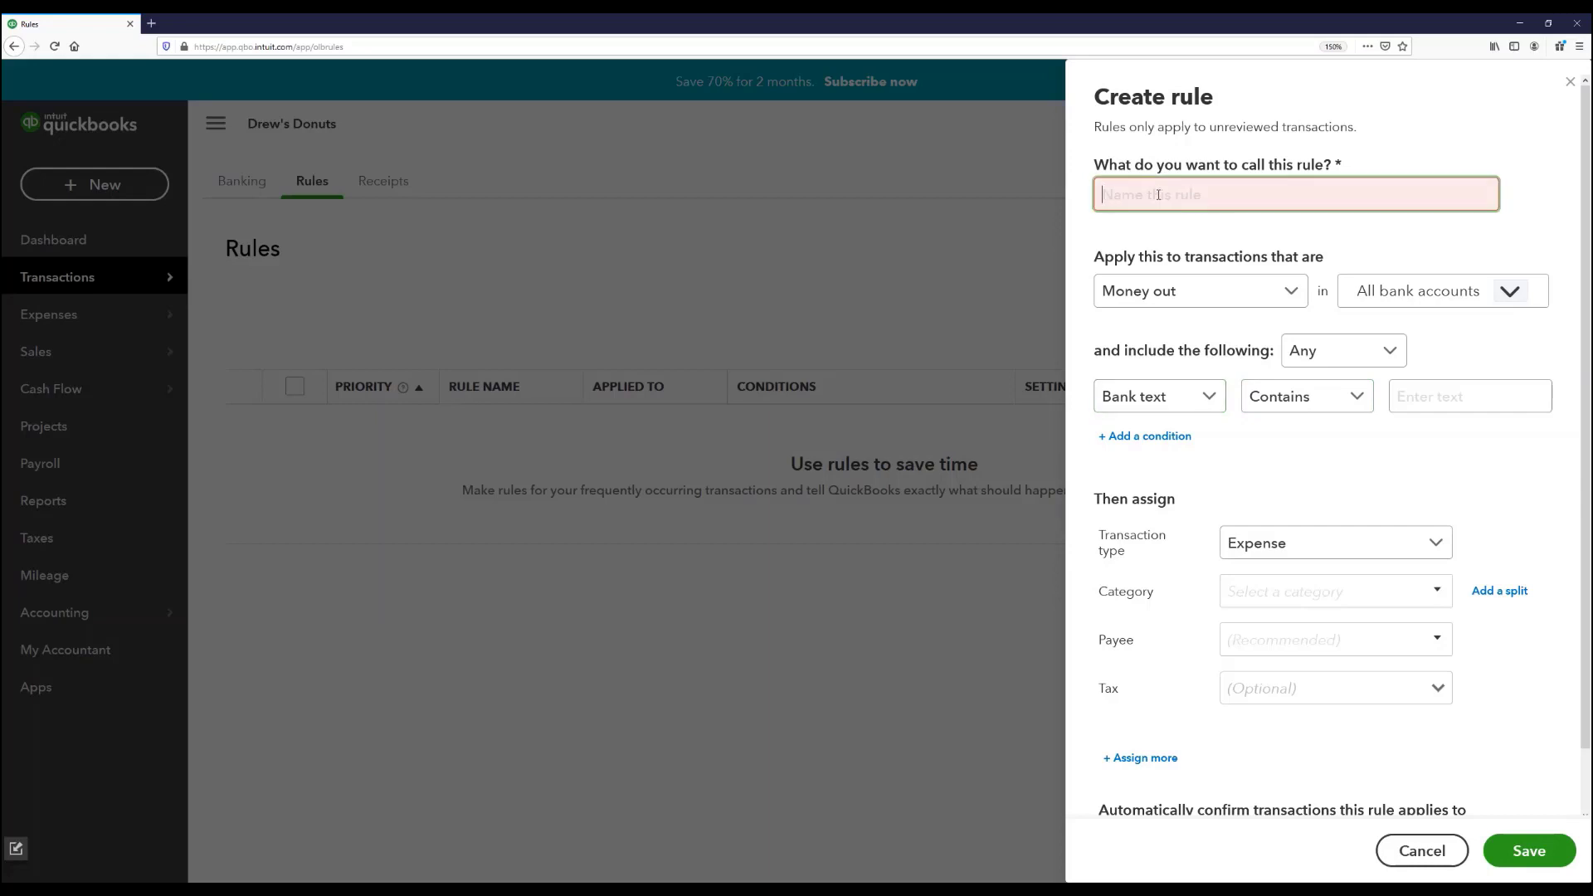
text(Fuel)
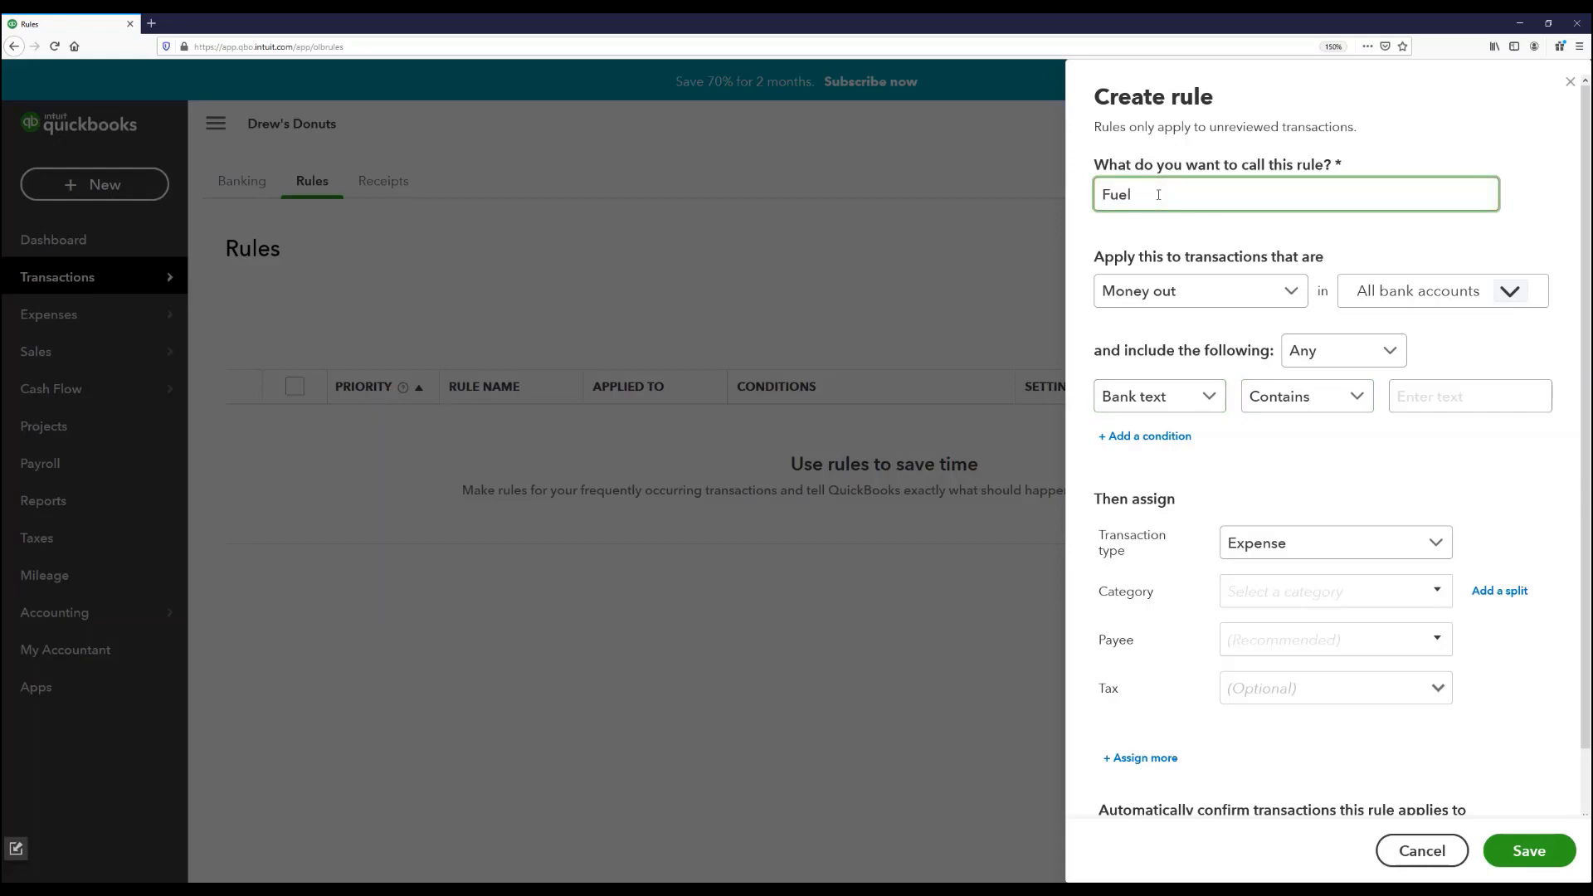
click(1267, 452)
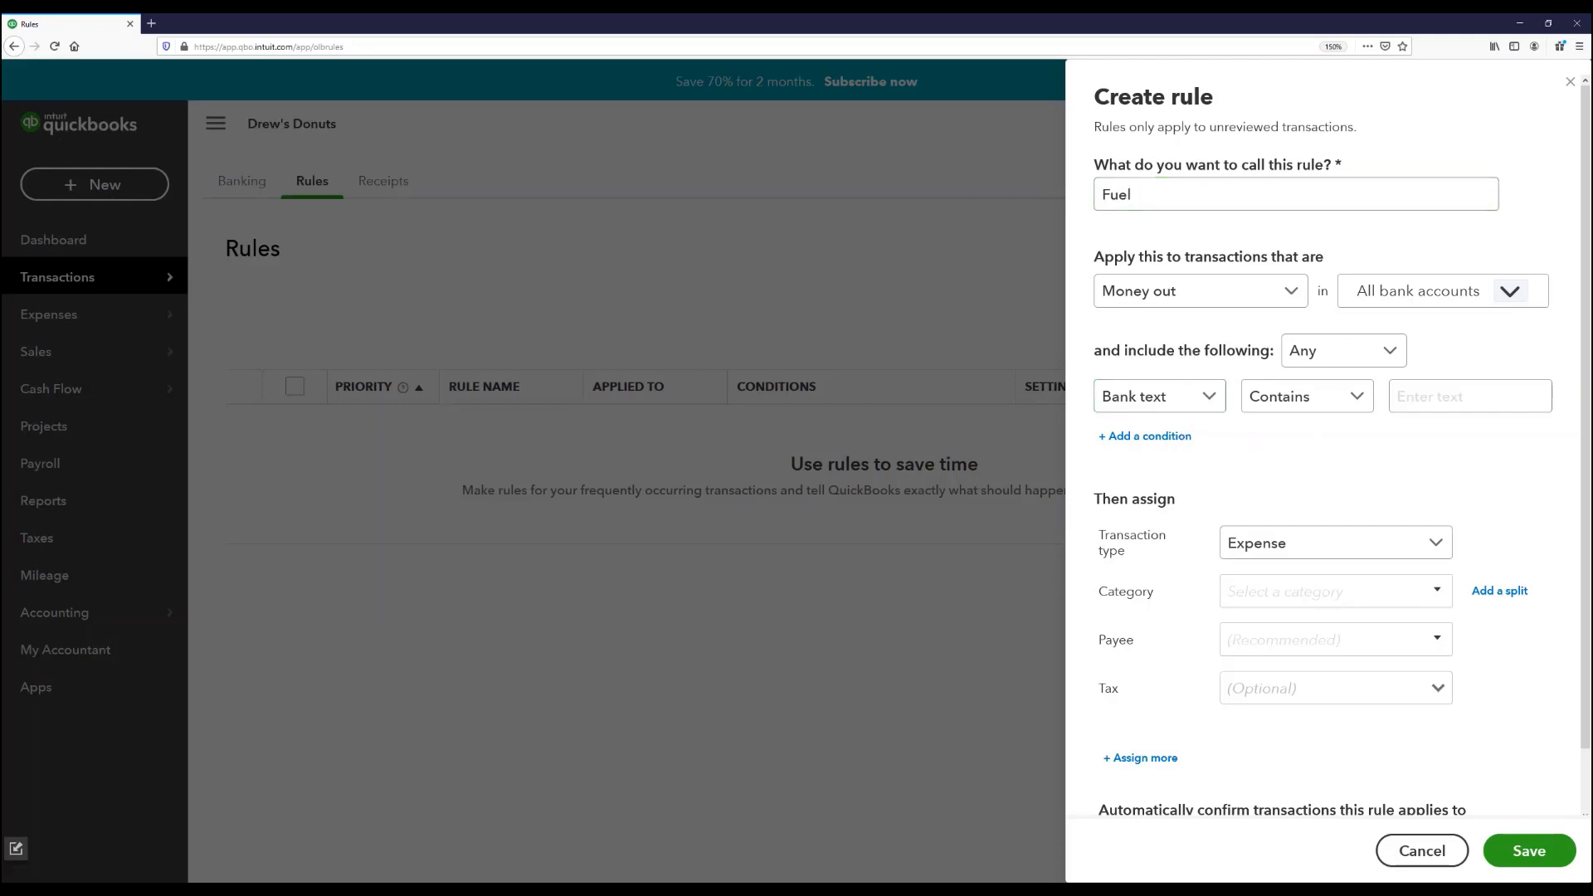
Look up the Esso fuel purchase in the Excel bank file and make the rule's first condition Bank text contains ESSO.
key(alt+Tab)
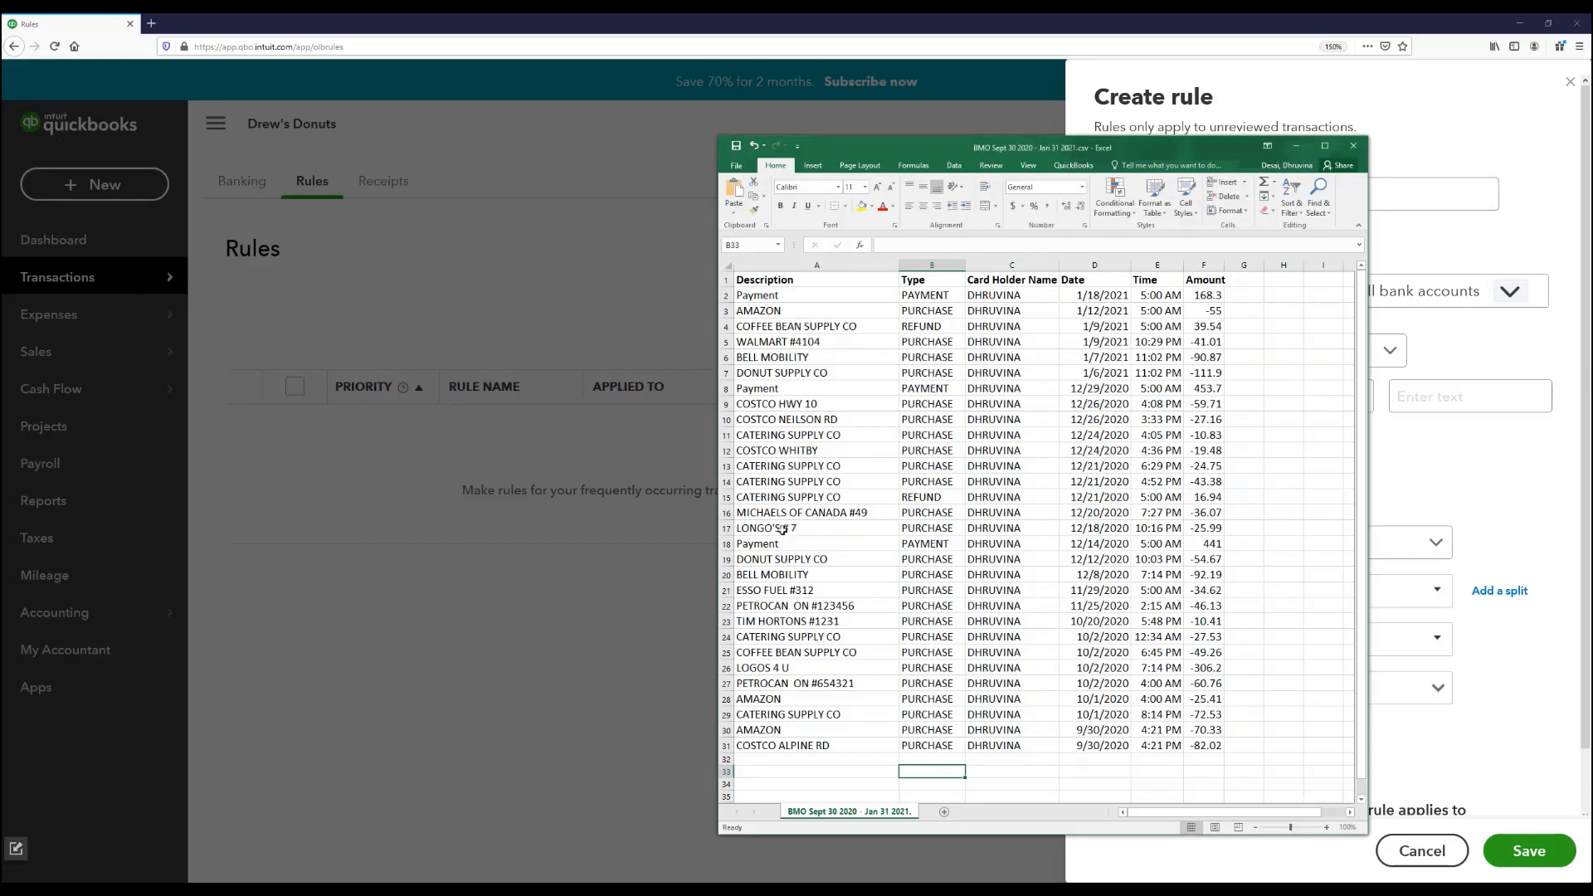
click(777, 589)
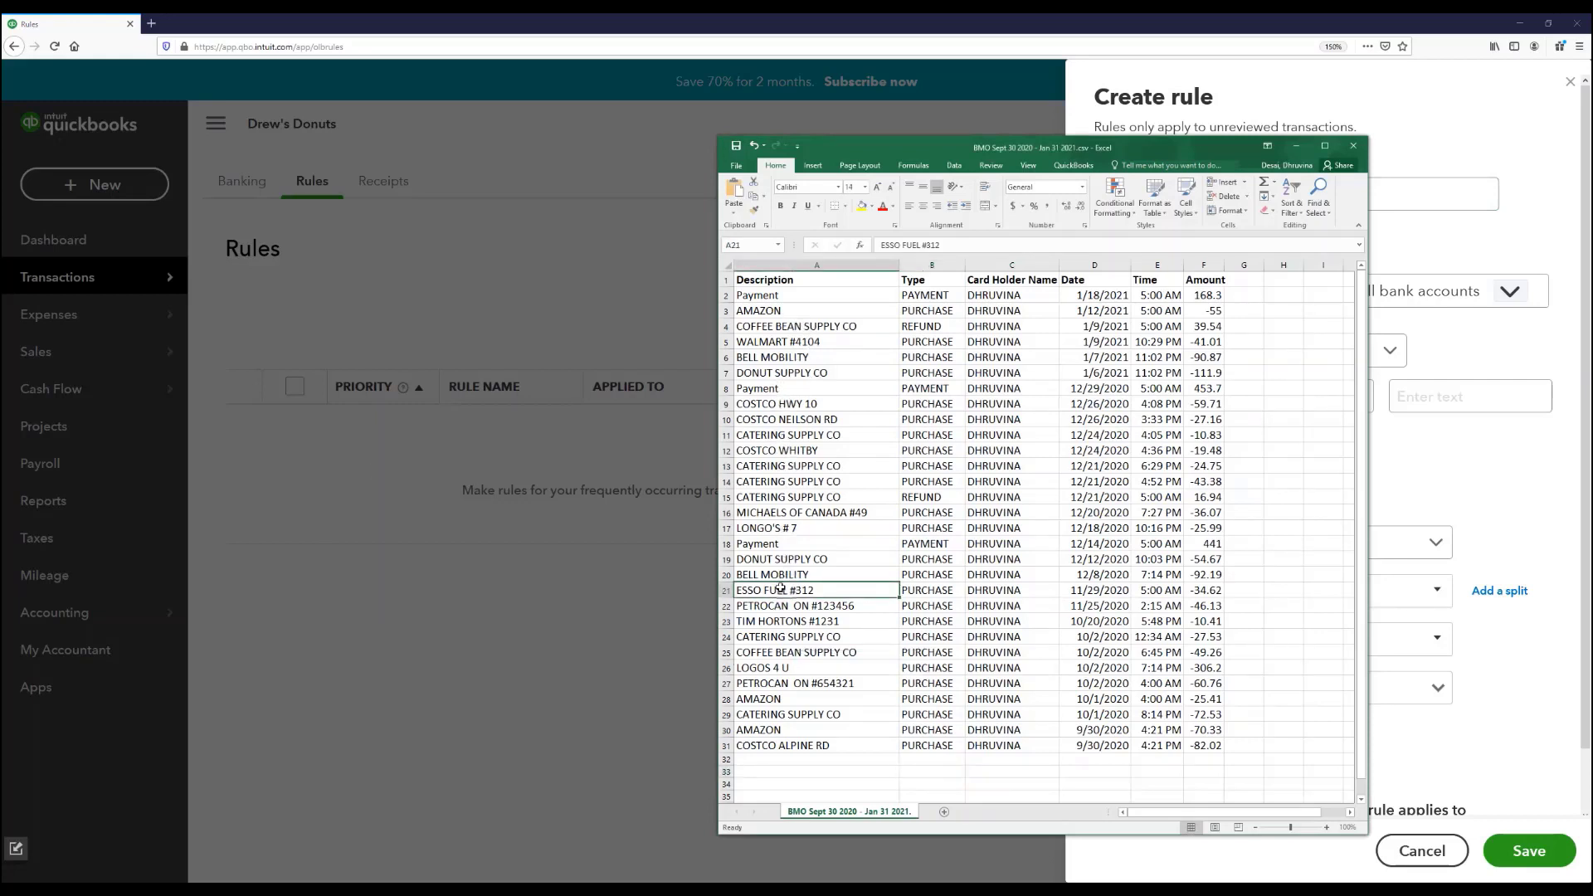
drag(1178, 147, 802, 88)
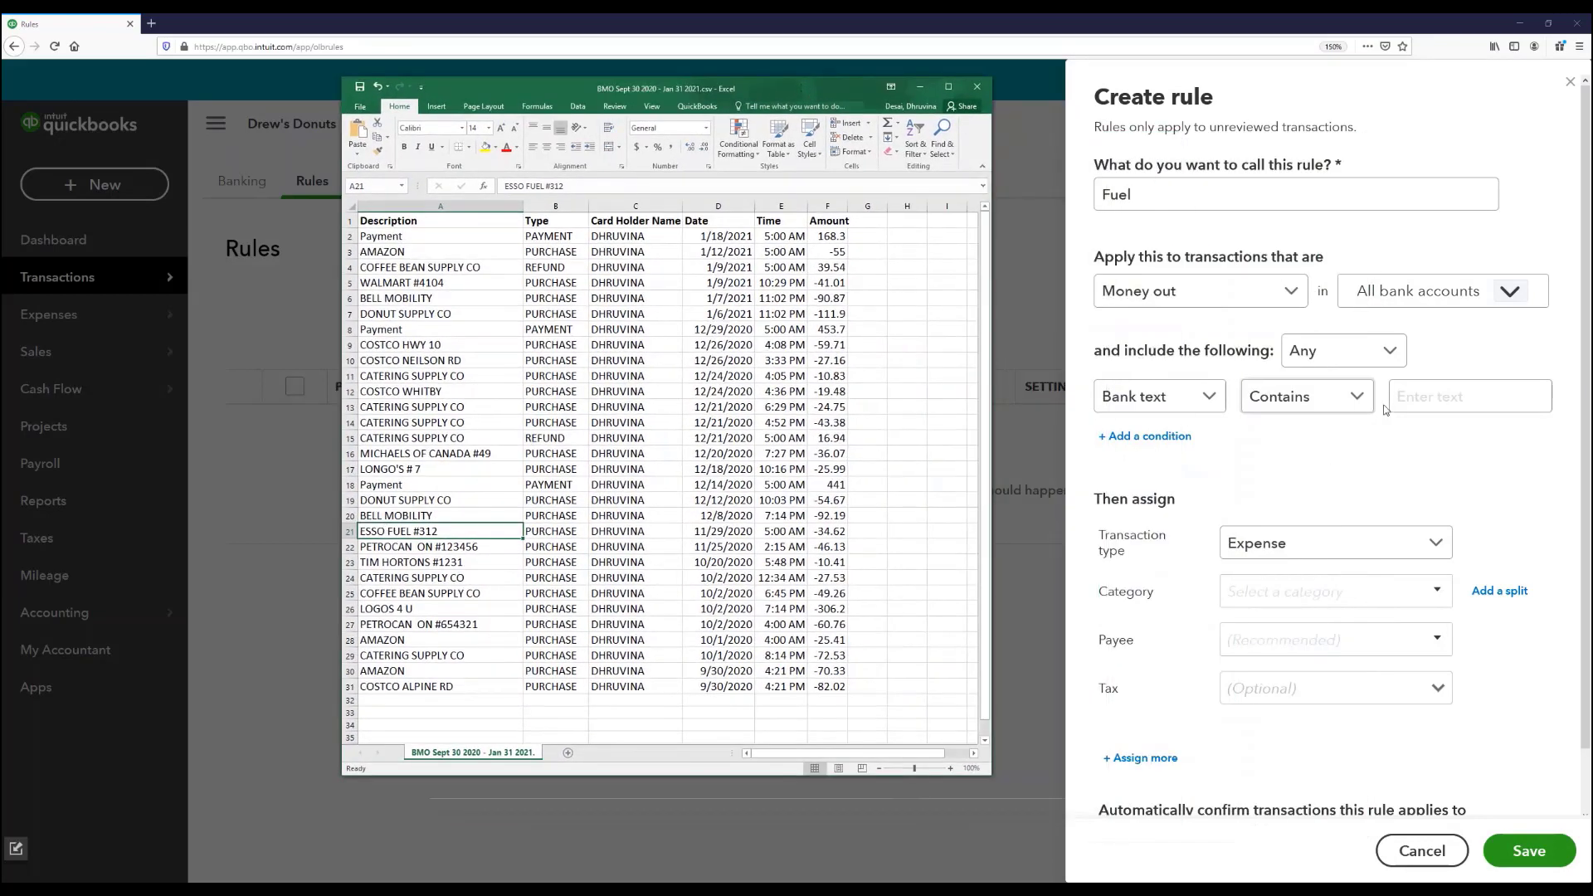
click(1421, 401)
text(ESSO)
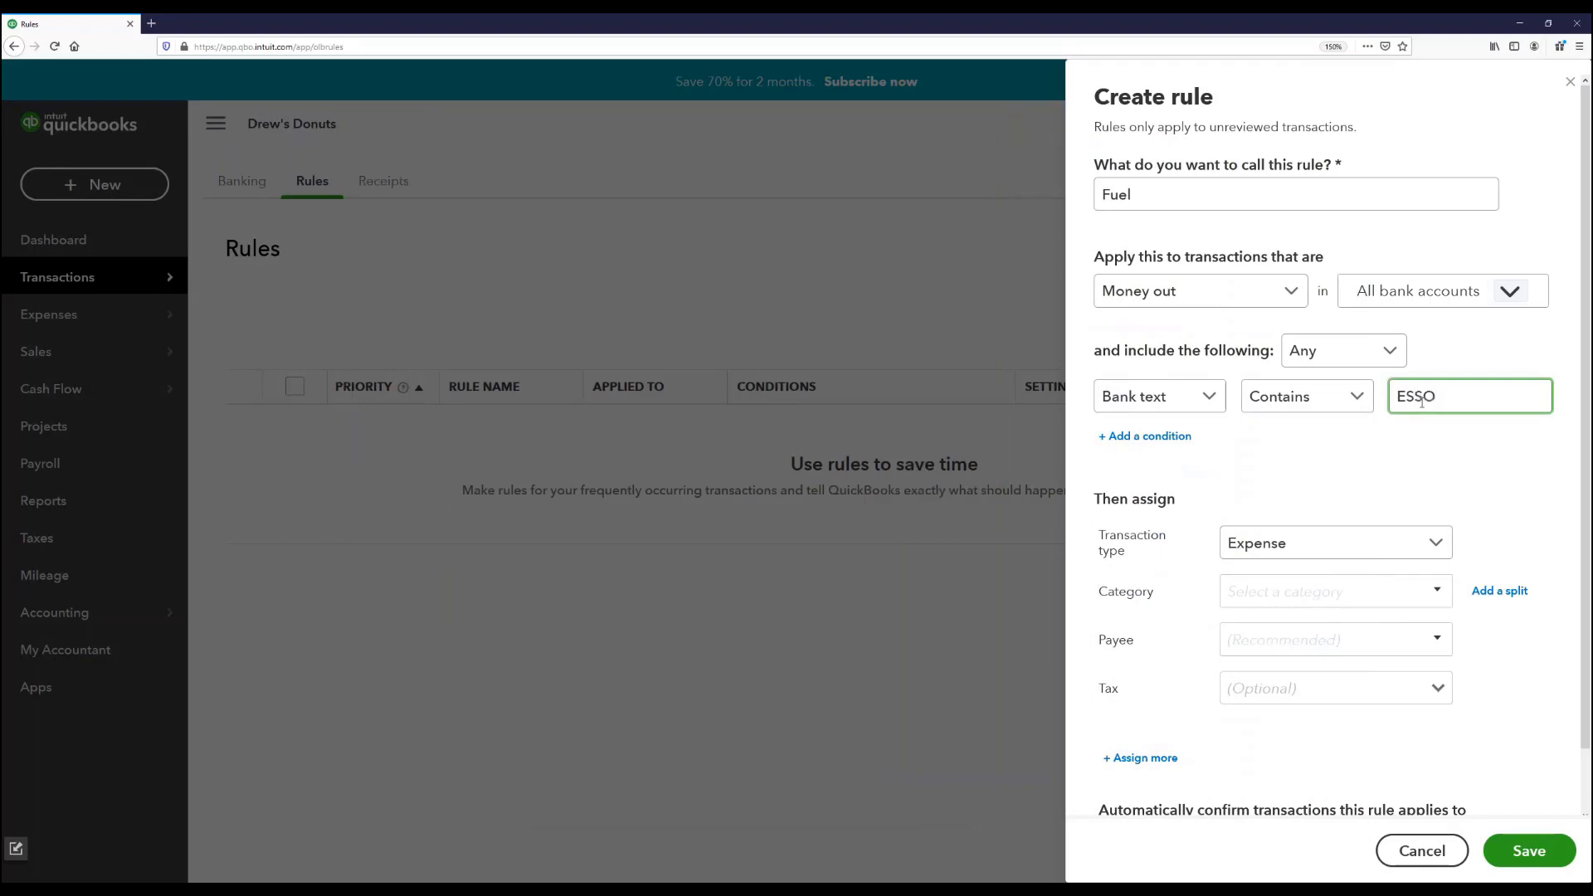
Add a second condition to the Fuel rule: Bank text contains PETROCAN.
click(1183, 437)
click(1199, 448)
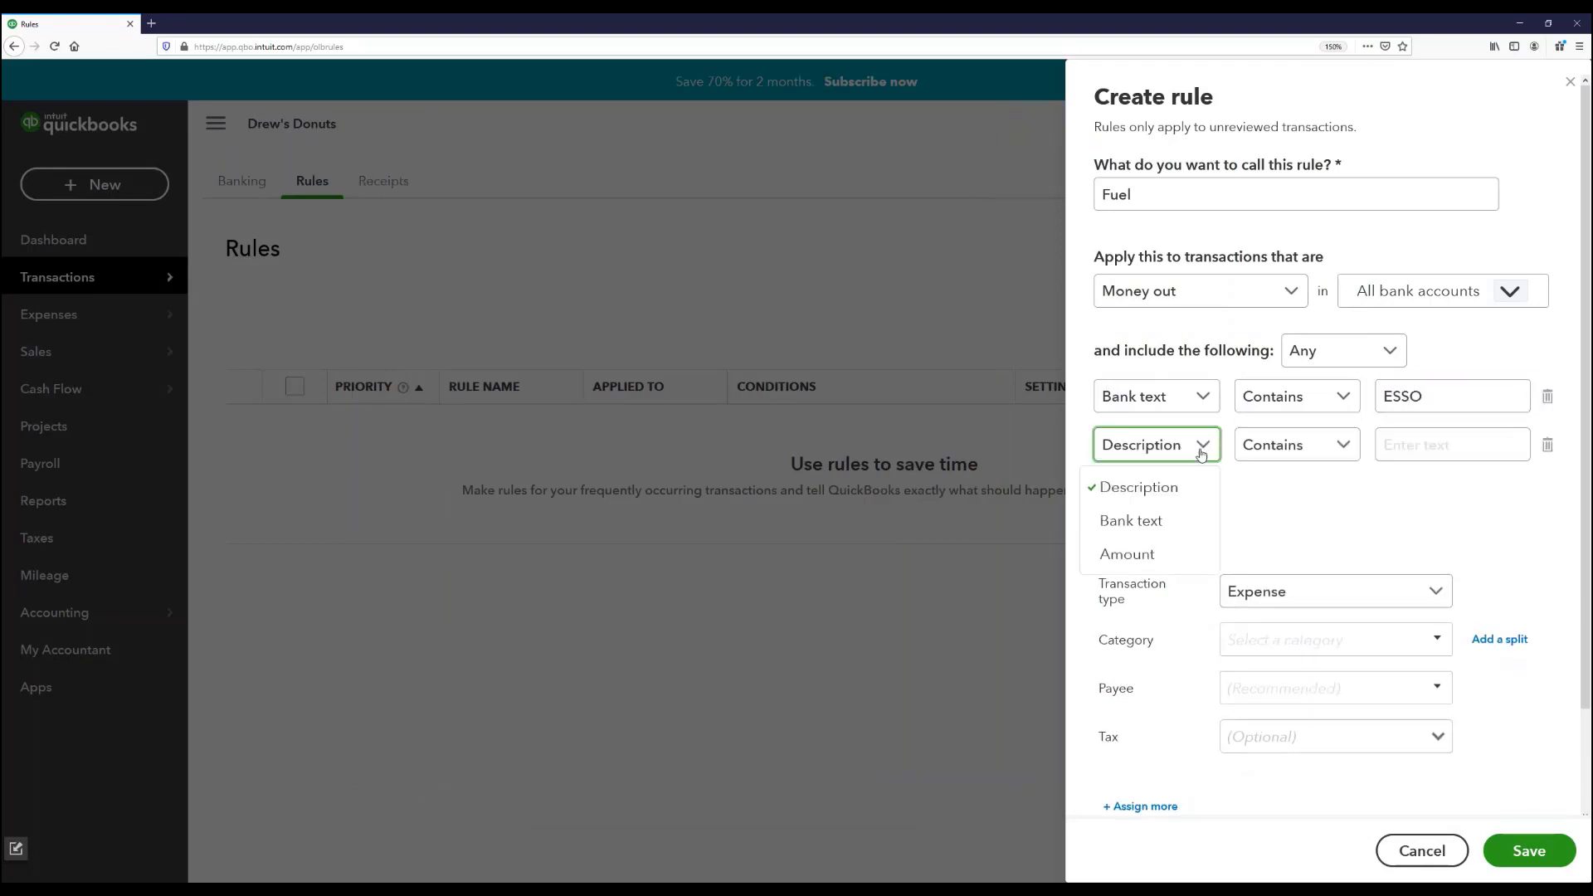
click(1183, 521)
click(1415, 448)
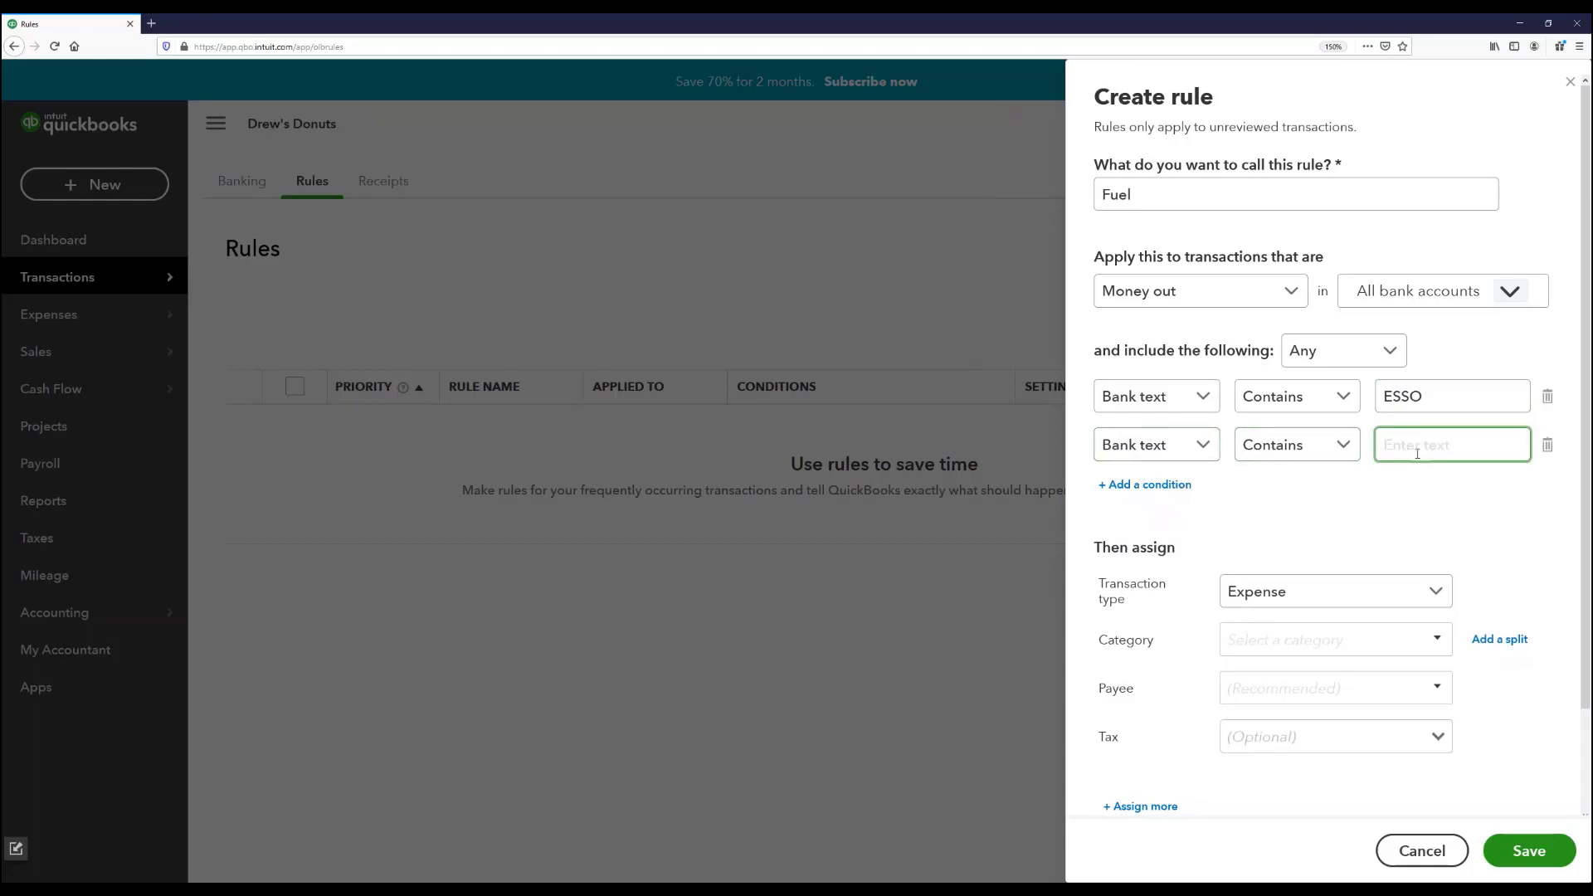
text(PETROCAN)
Check the PETROCAN purchases in the Excel bank file and the field choices available for the second condition.
key(alt+Tab)
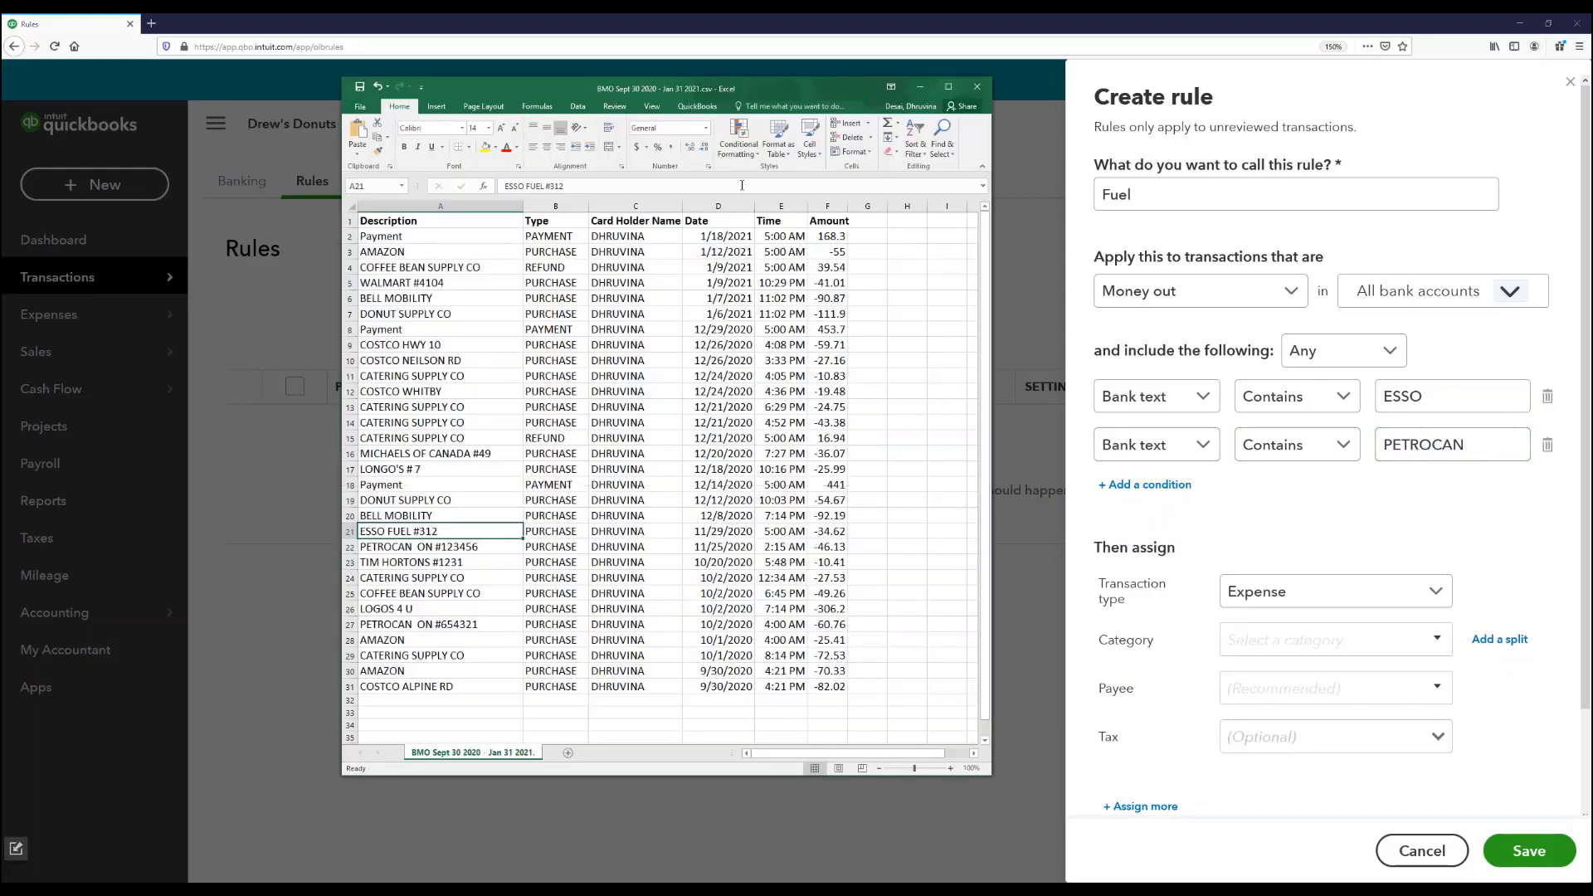
click(400, 626)
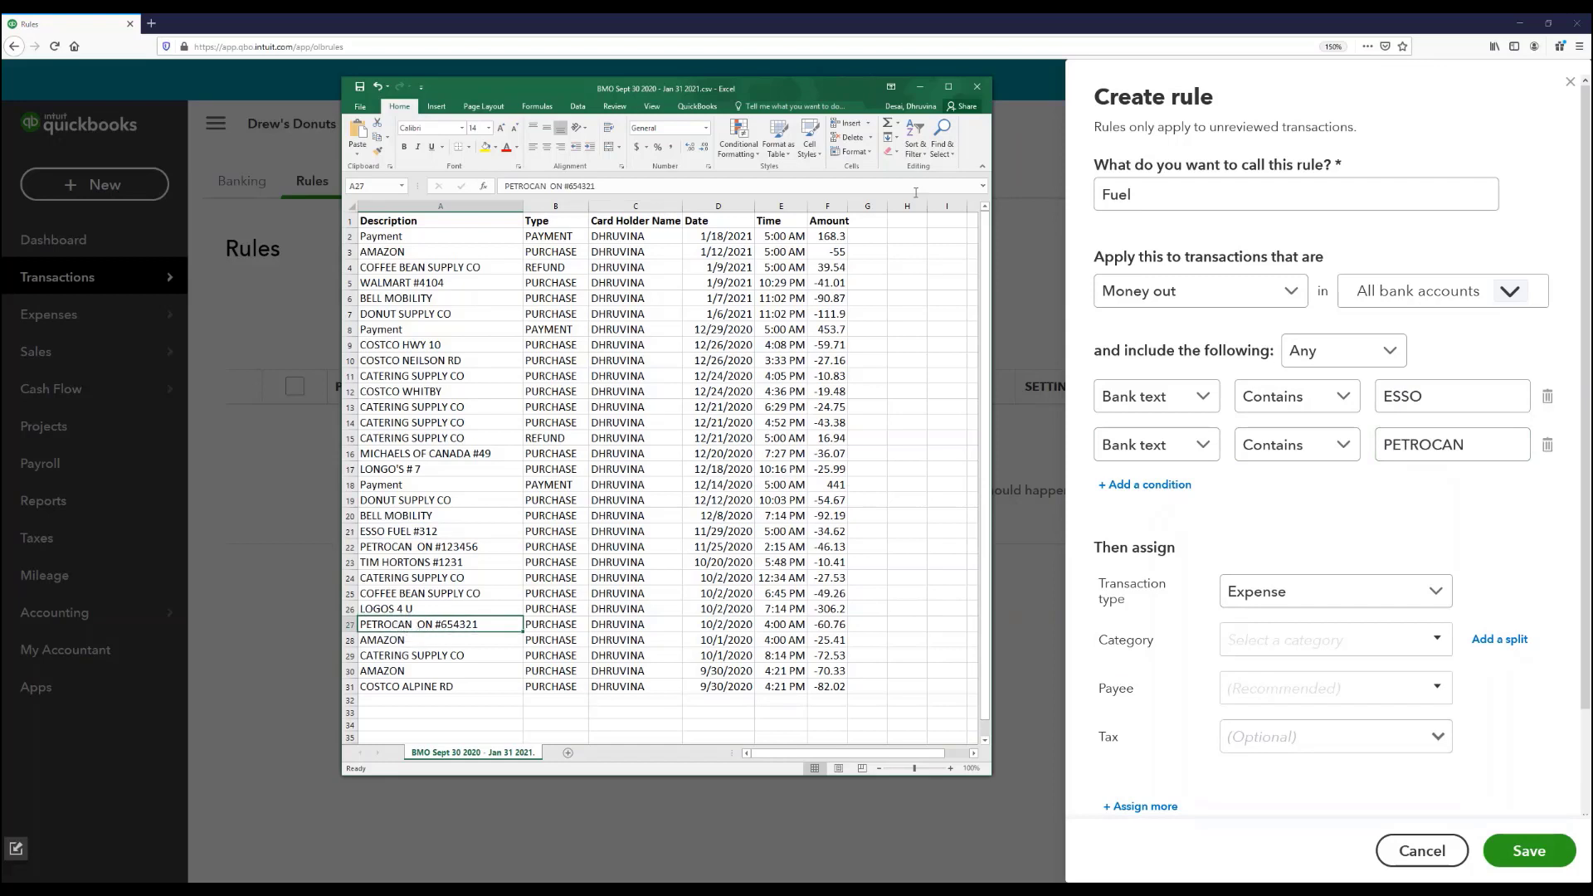
click(923, 94)
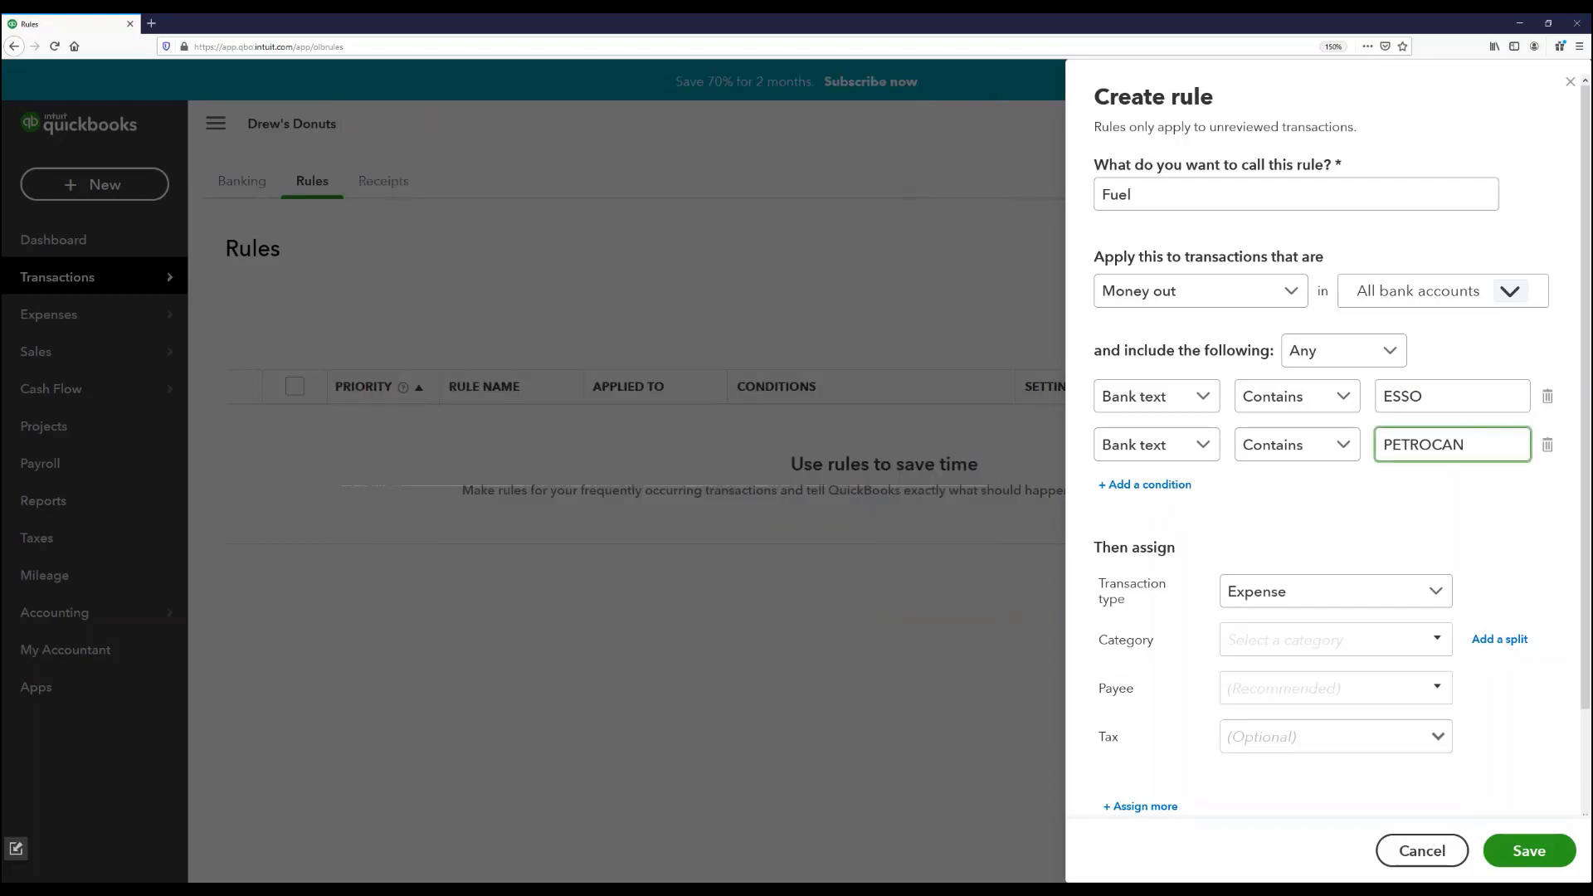
click(1198, 456)
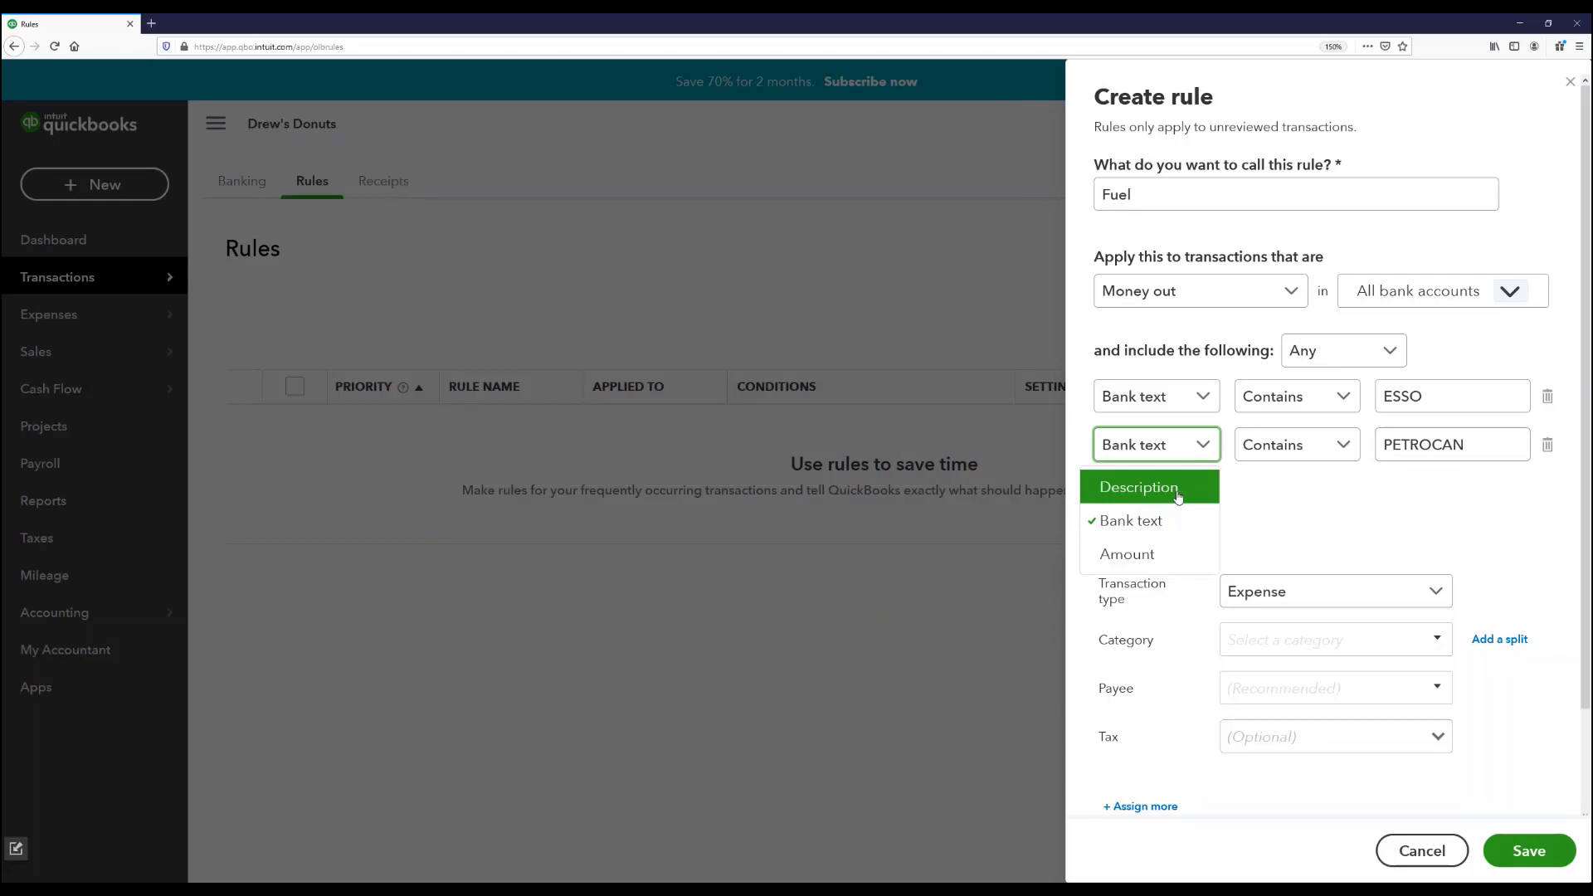
click(1259, 496)
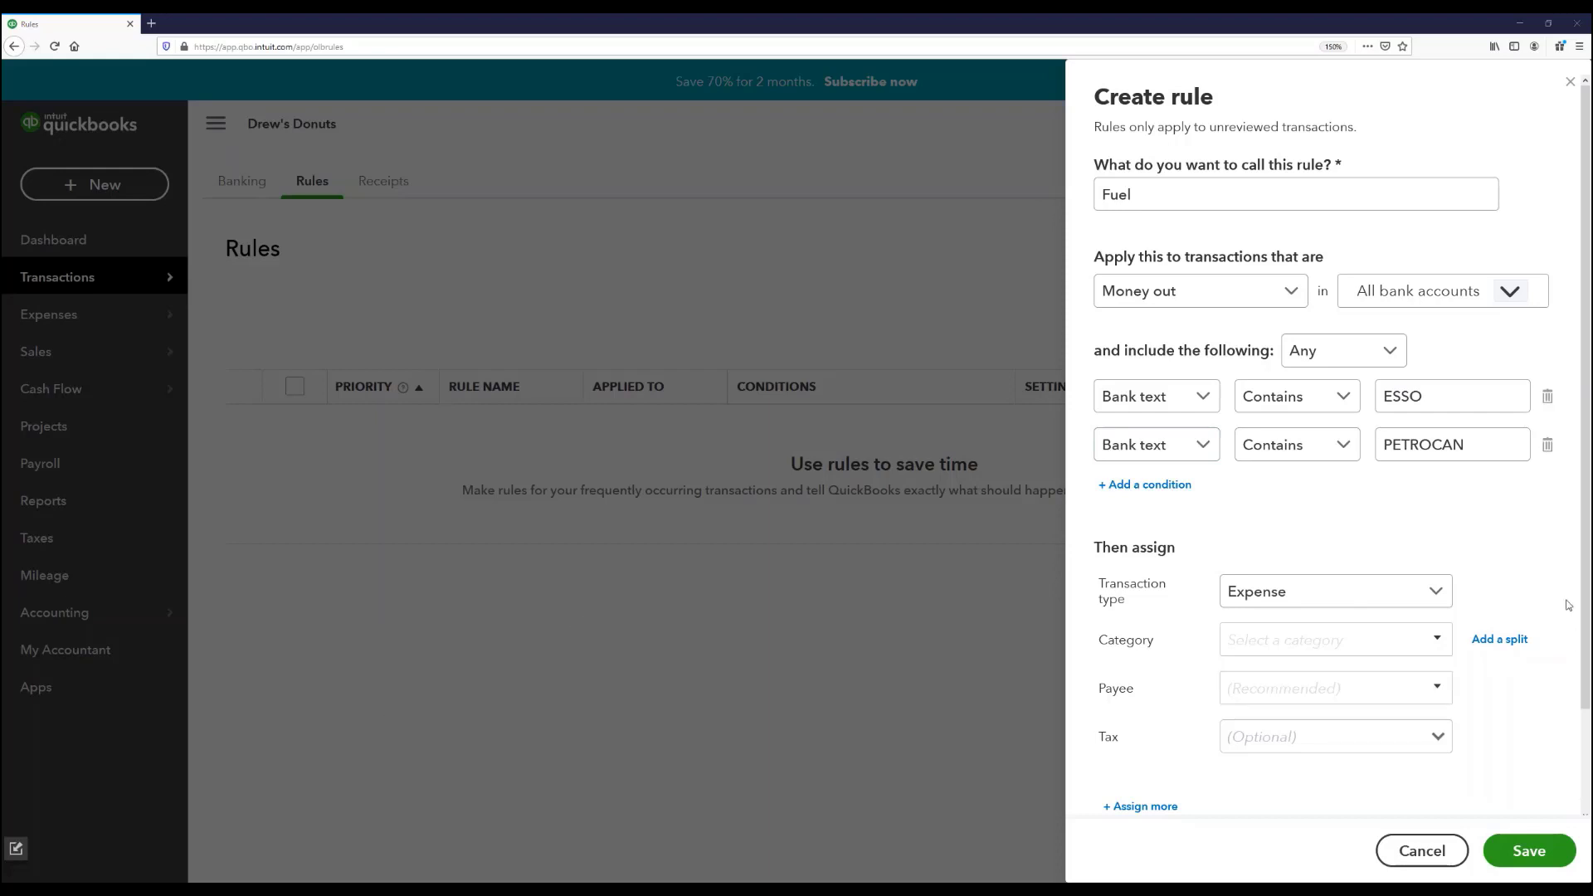
Review the transaction types available for Money out, and switch the rule to Money in transactions.
scroll(1213, 554, down, 3)
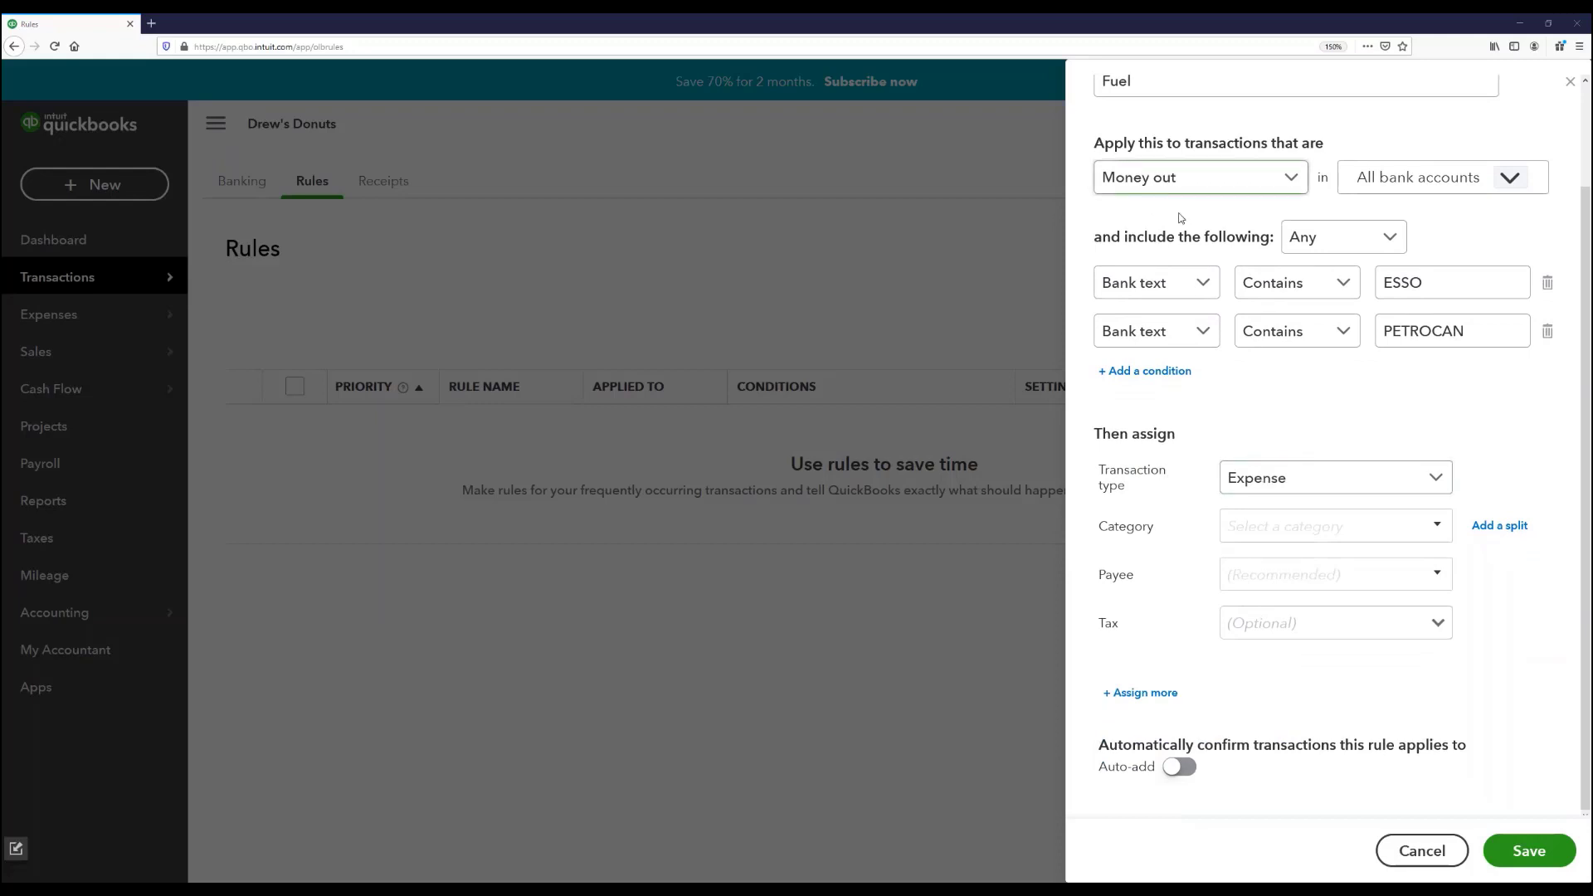
click(1283, 481)
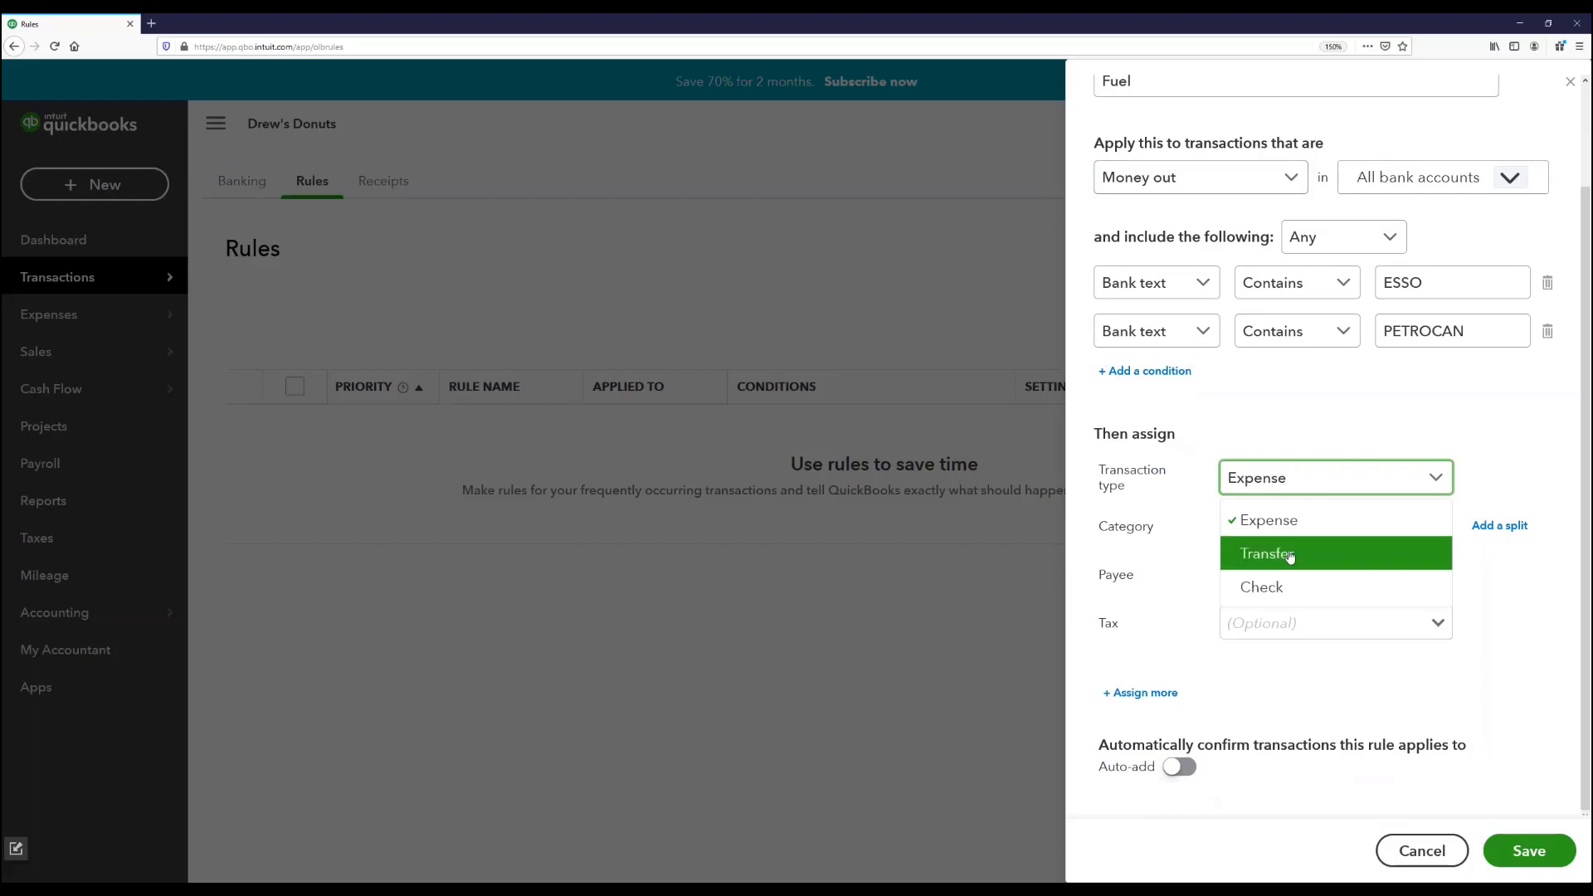
click(1298, 433)
click(1192, 177)
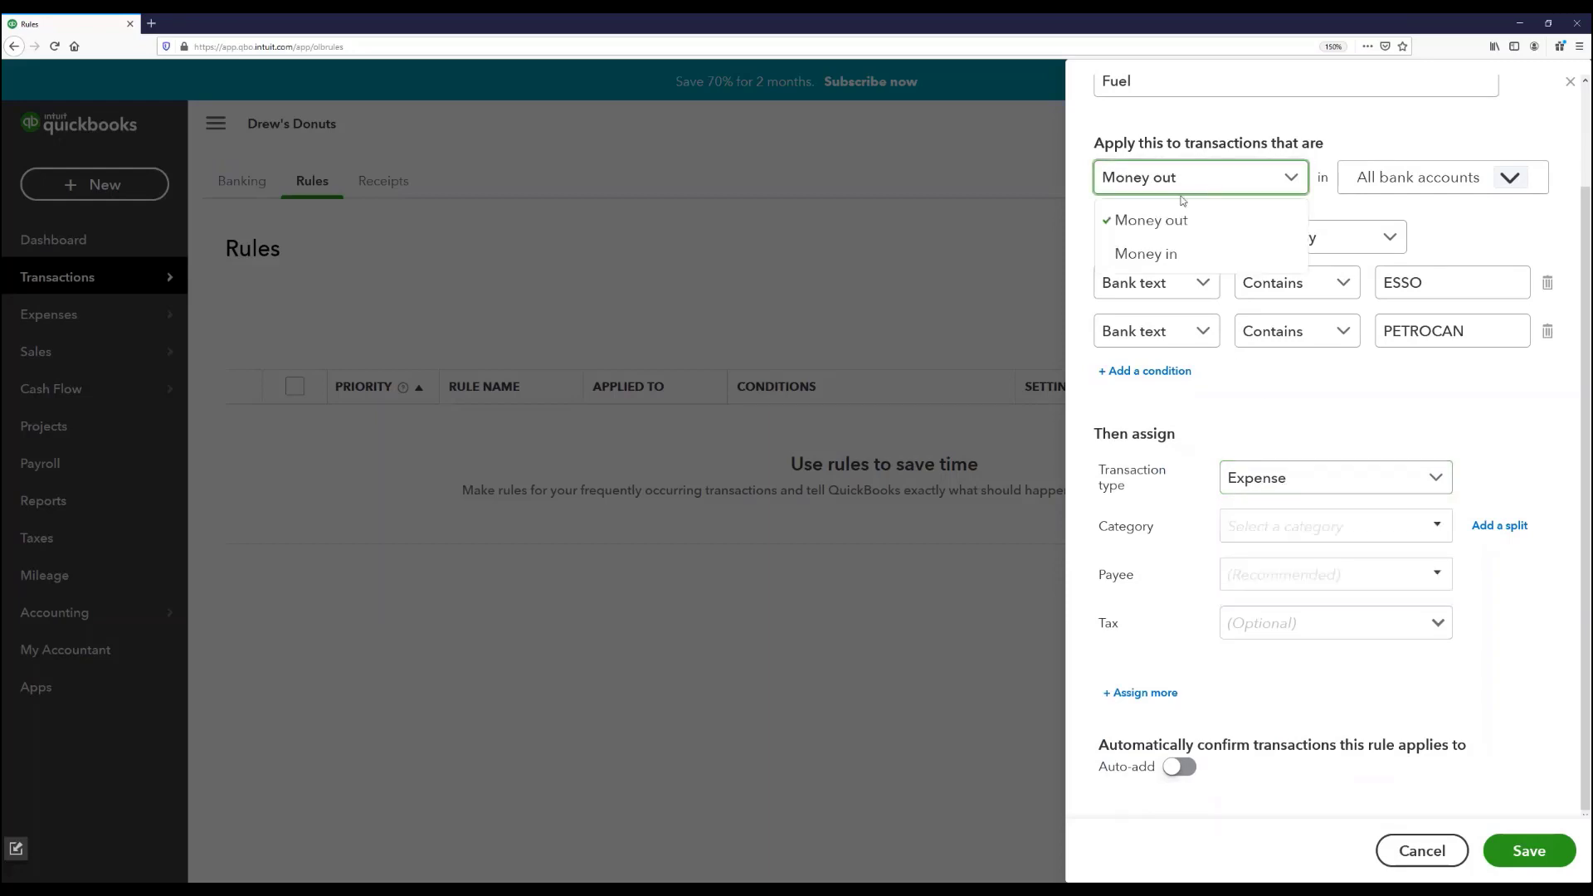
click(1177, 255)
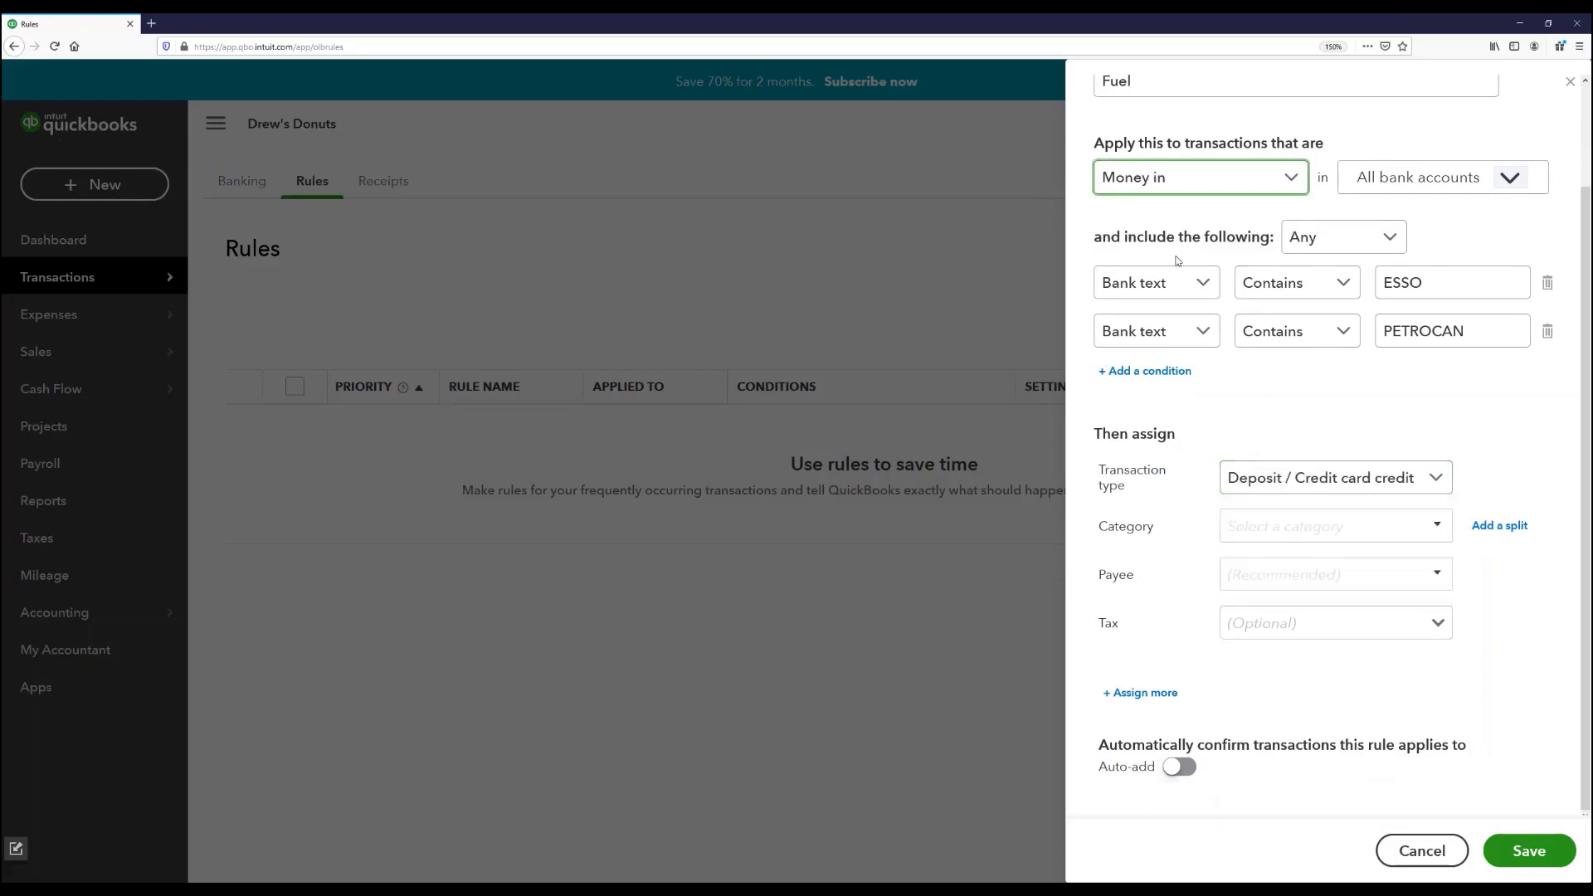
Review the transaction types available for Money in, and switch the rule back to Money out transactions.
click(1316, 479)
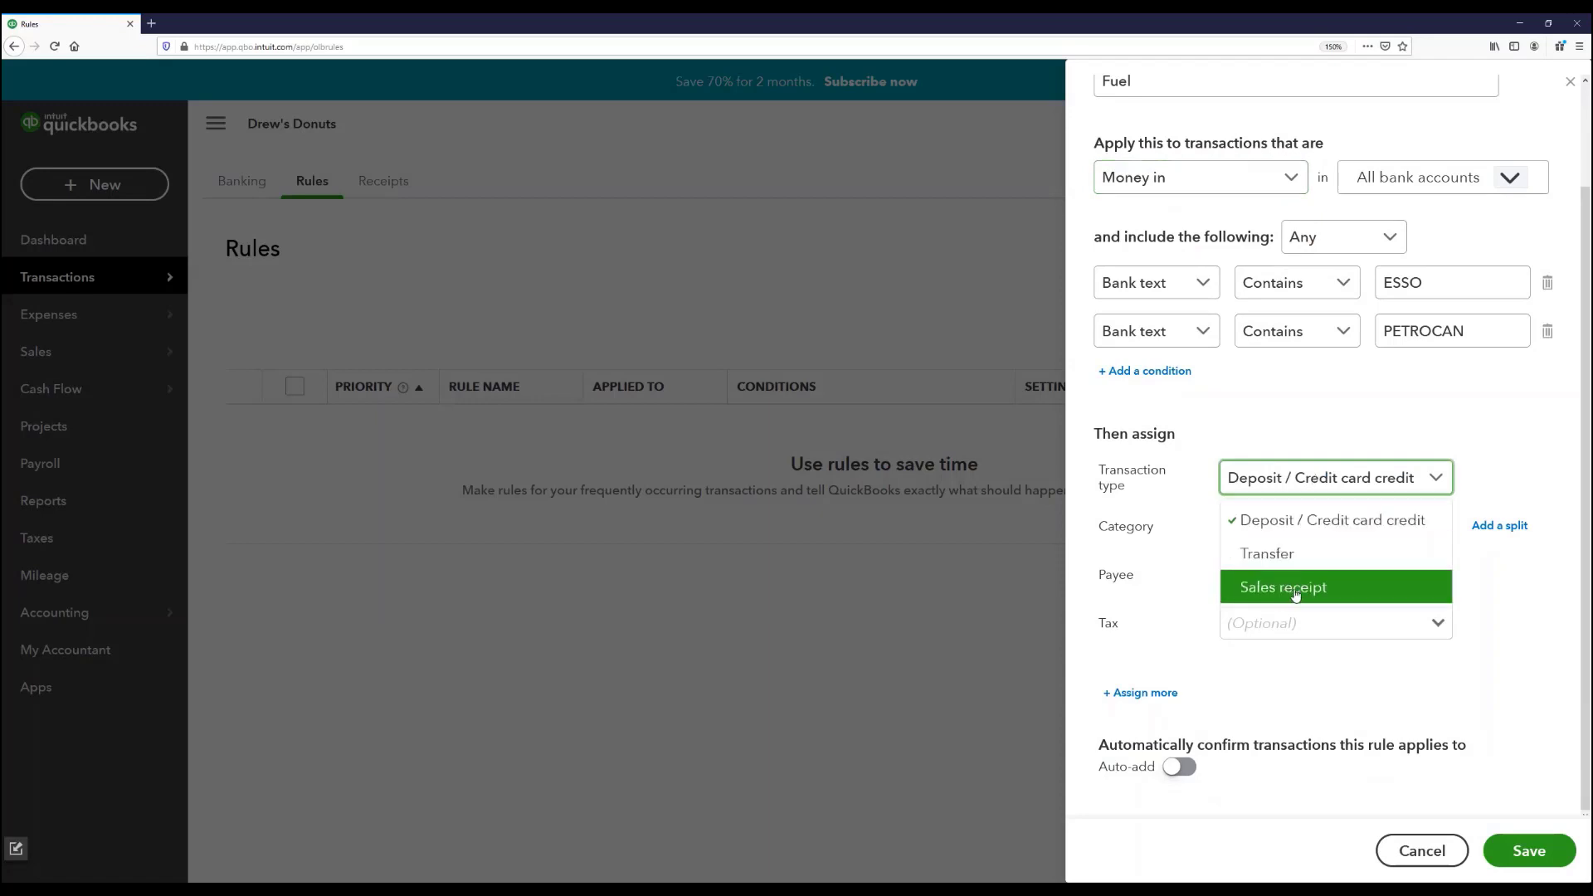
click(1262, 476)
click(1240, 180)
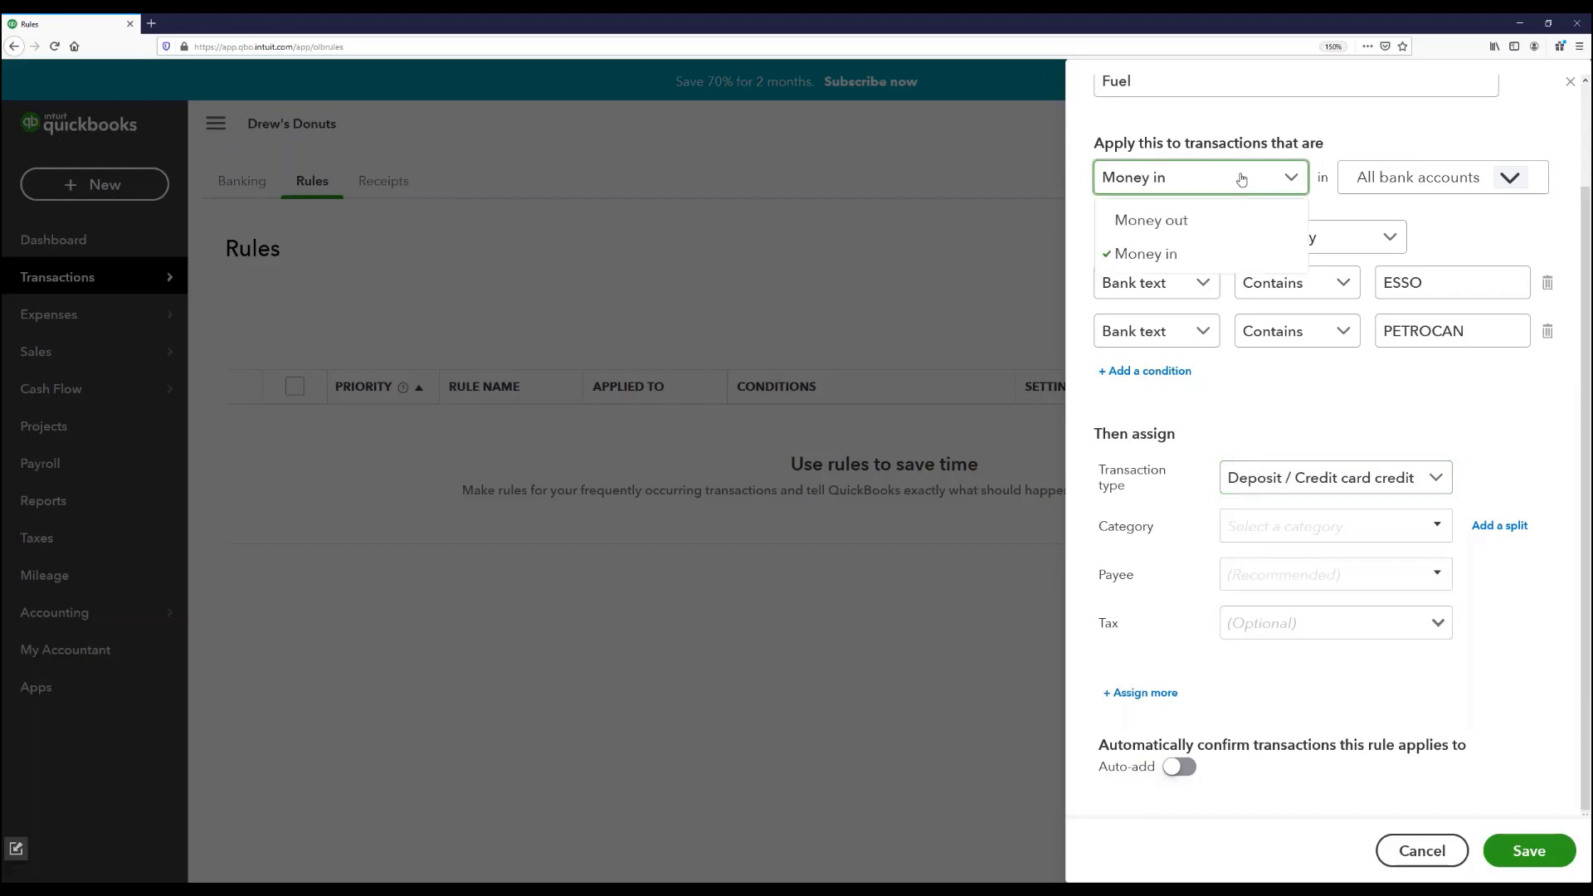
click(1207, 222)
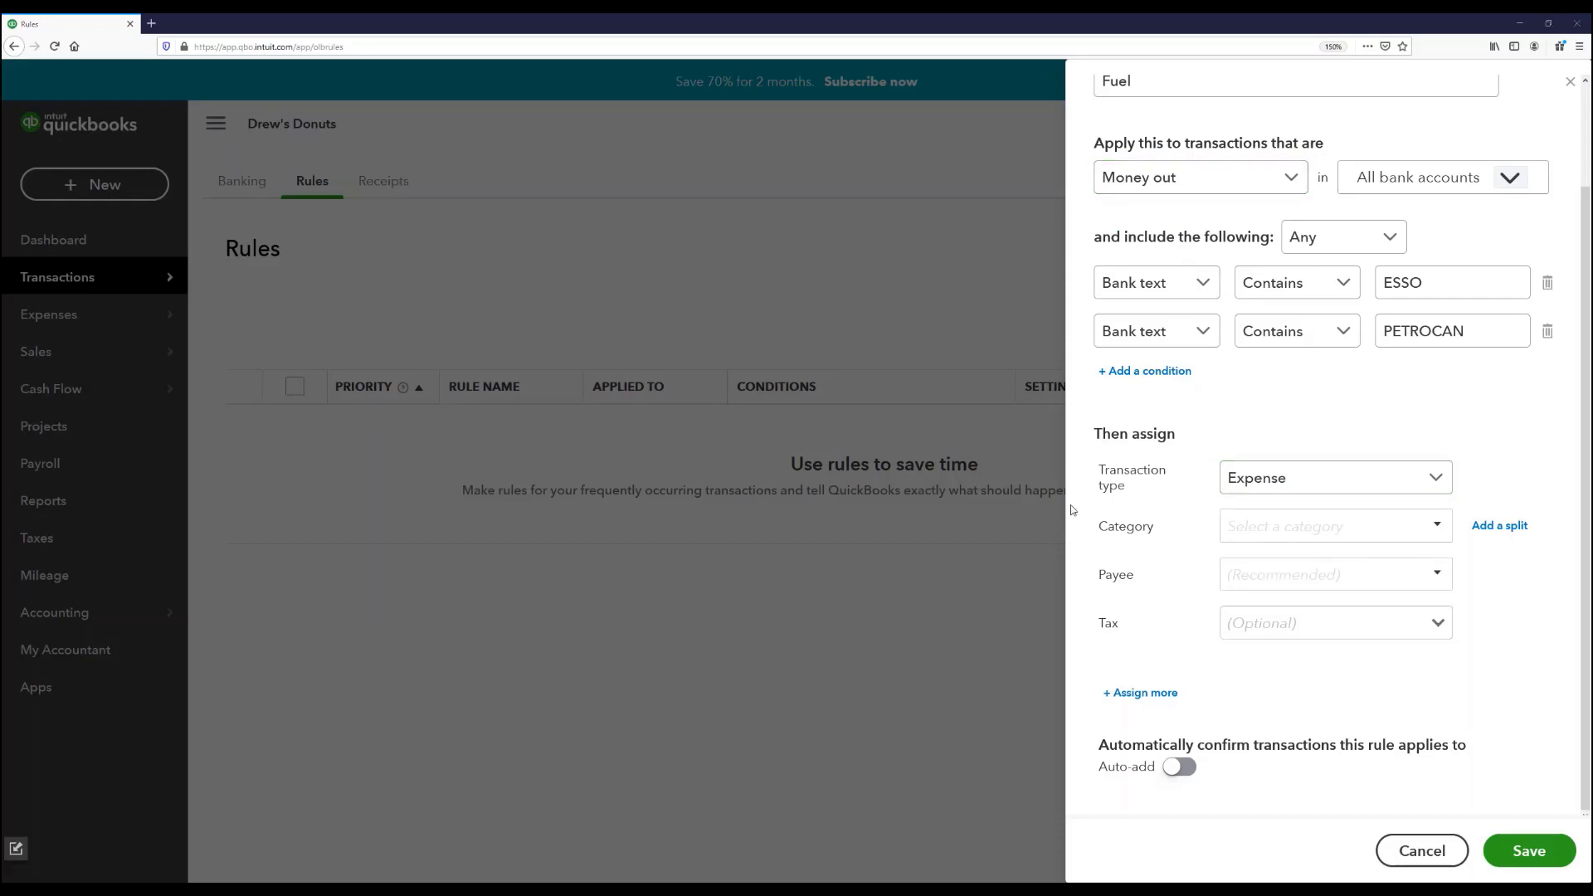
Assign the Travel expense category to the Fuel rule.
click(1438, 530)
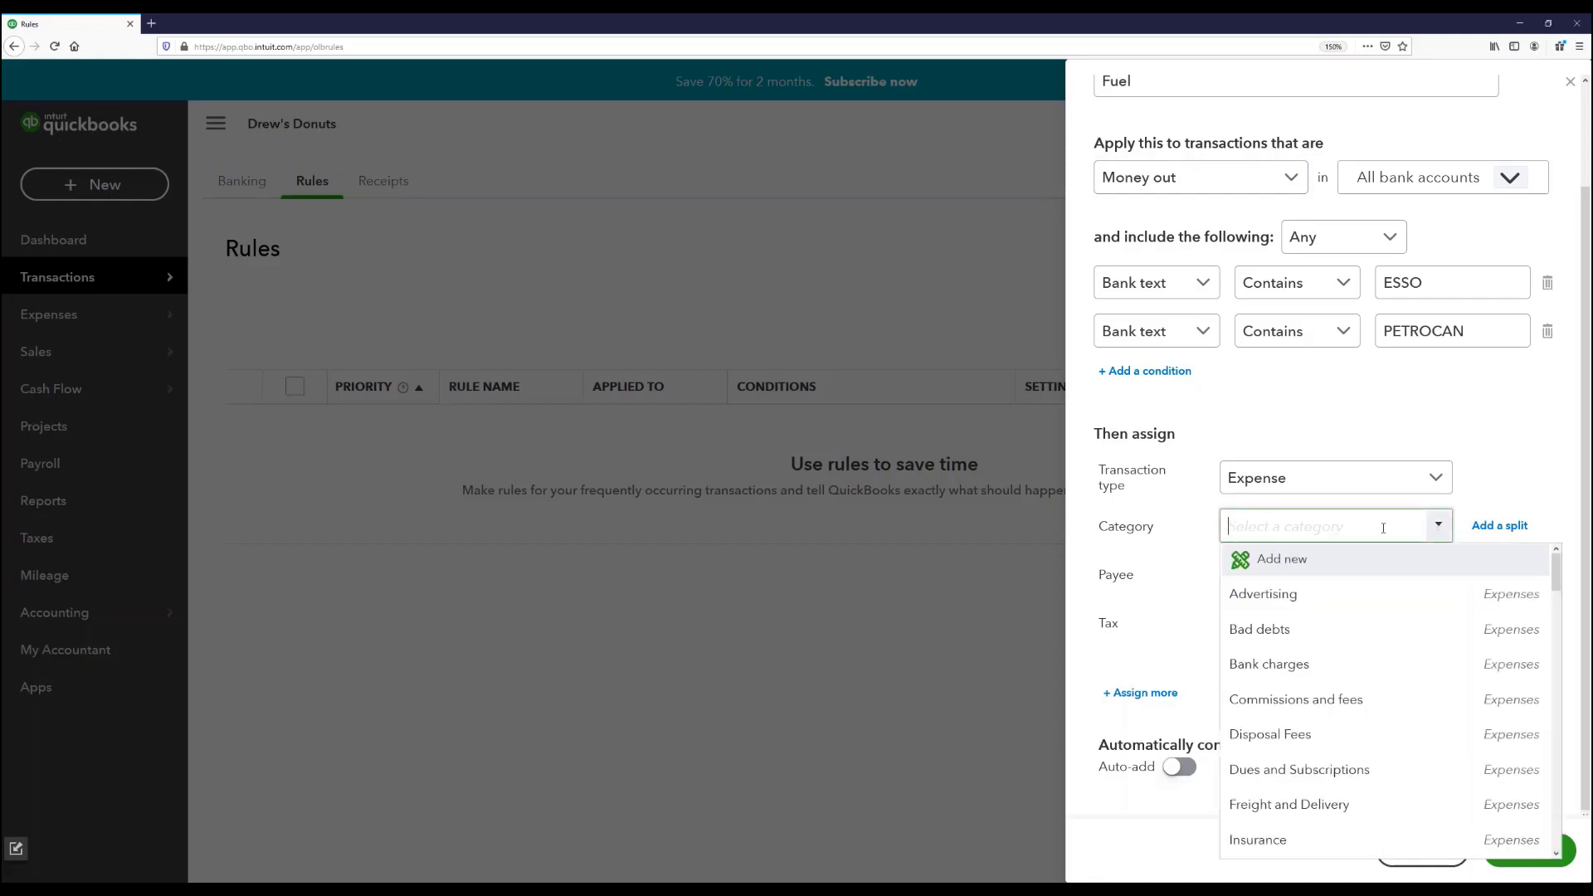
text(Travel)
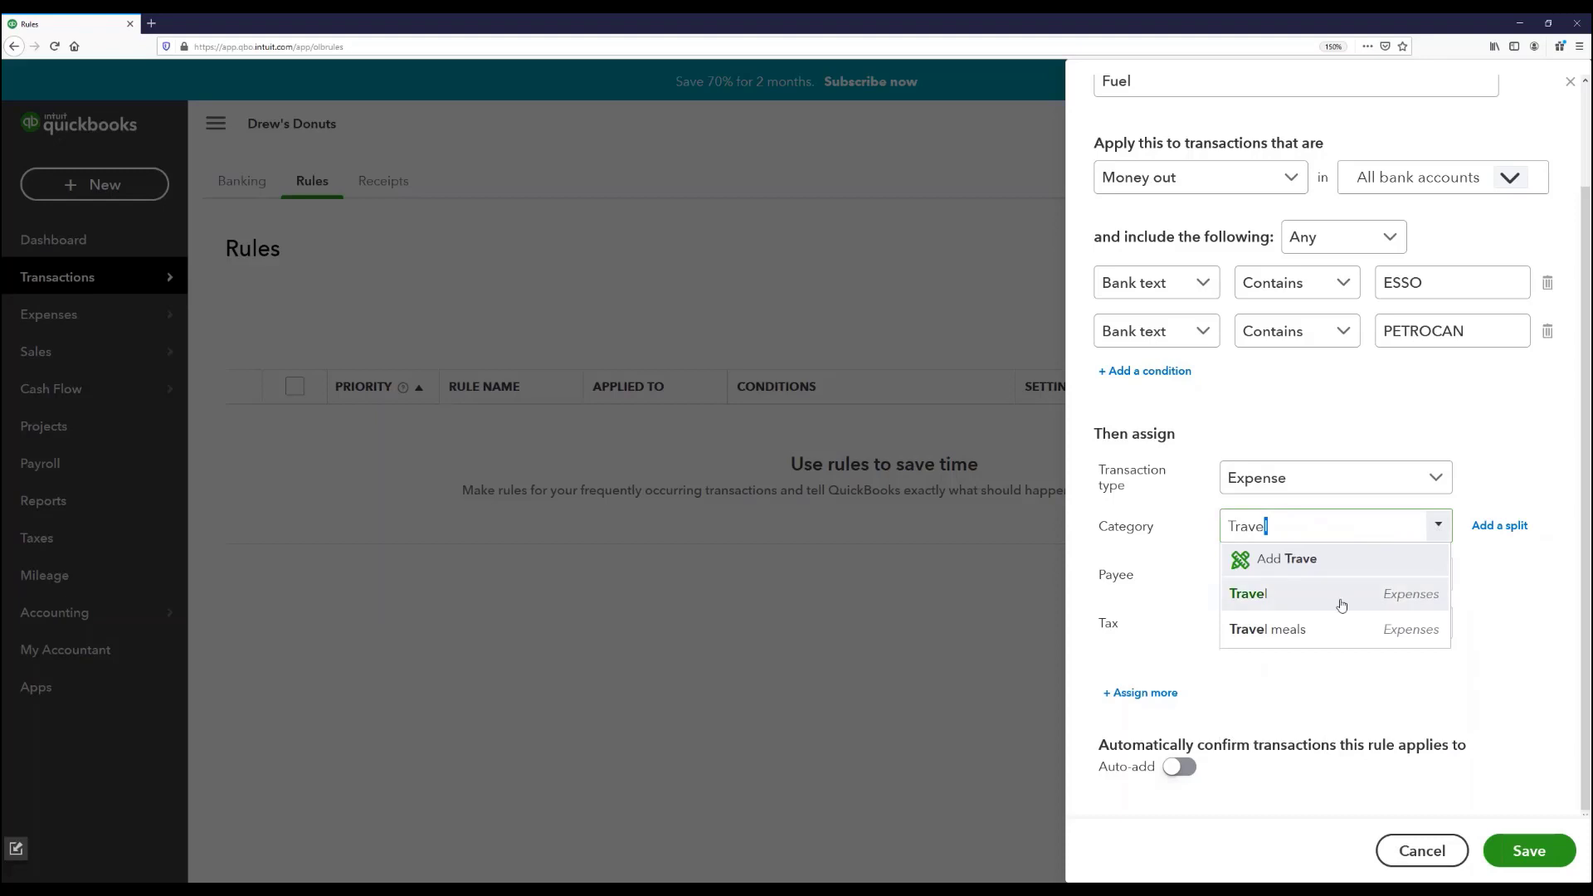
click(1341, 602)
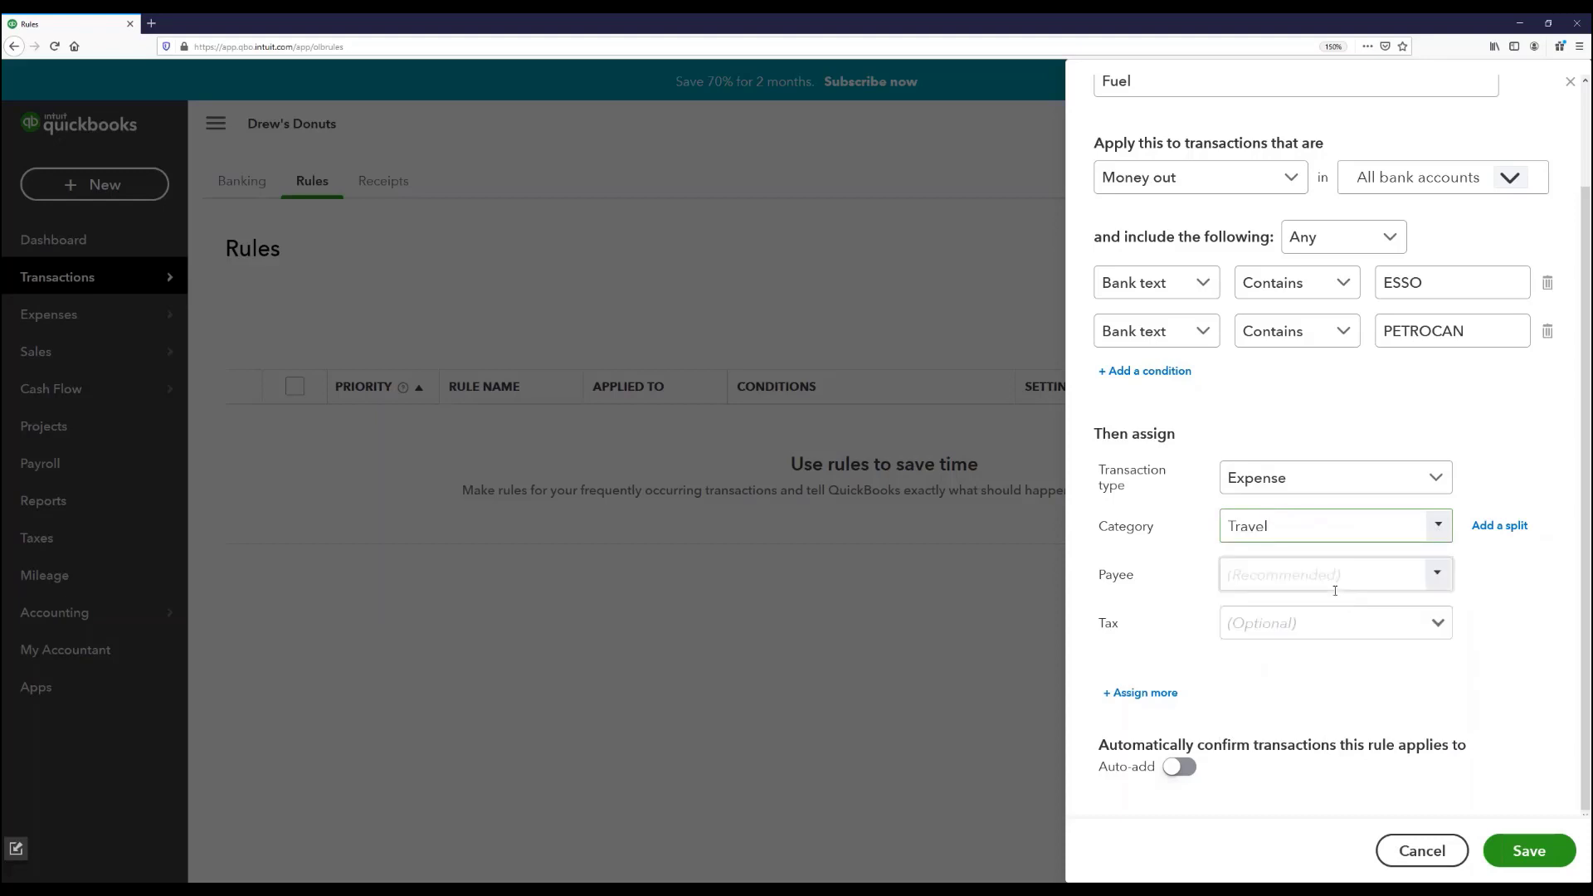
Add a split to the rule's category assignment and review its category fields and Split by options.
click(1483, 537)
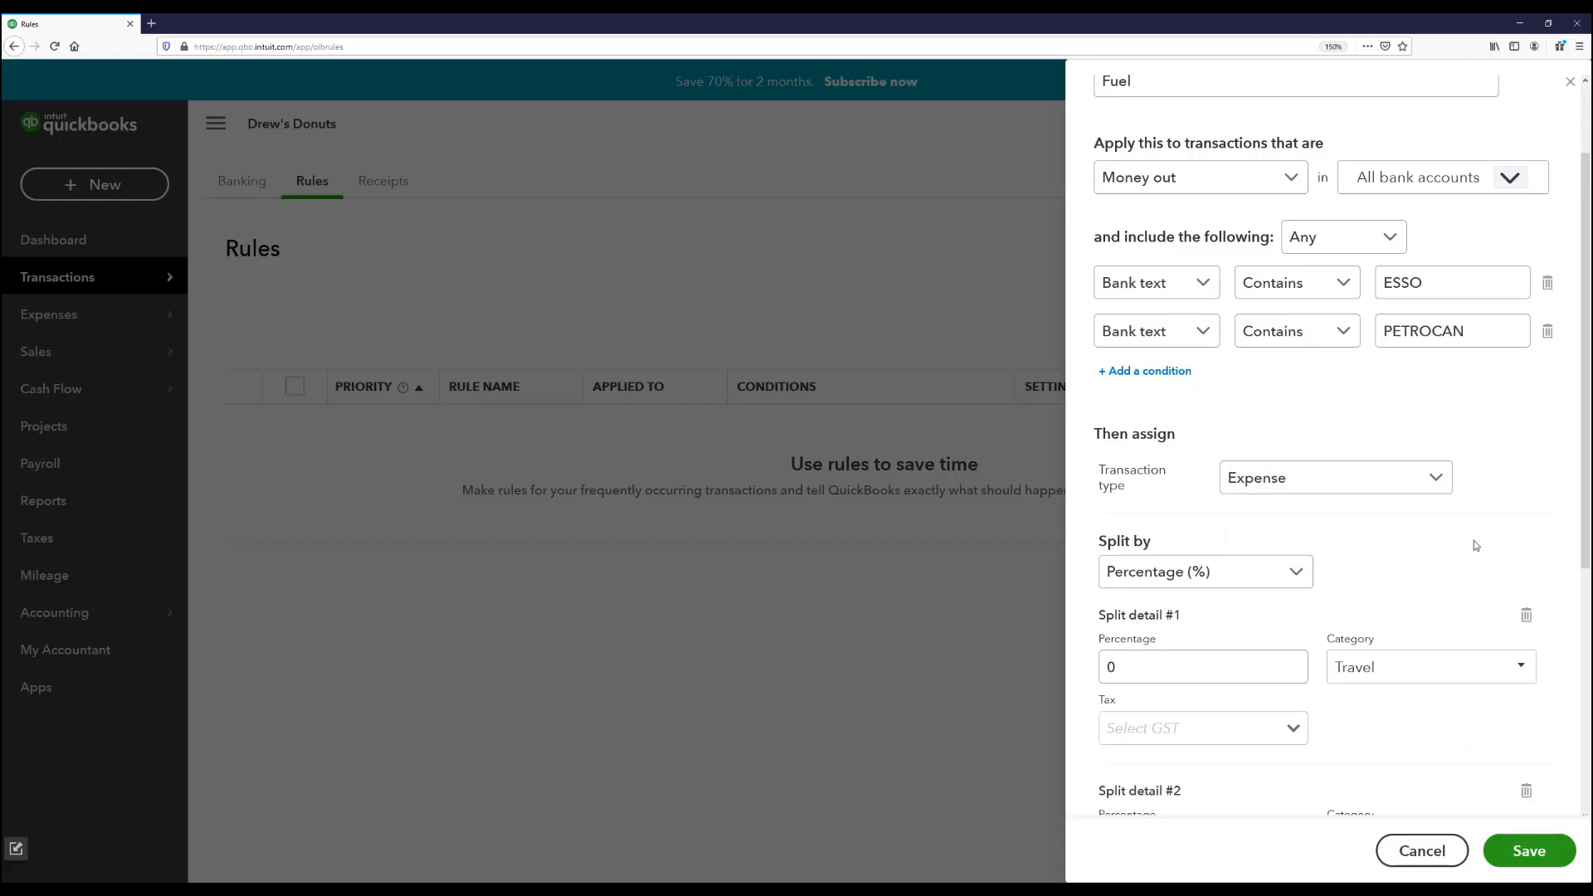
scroll(1475, 545, down, 3)
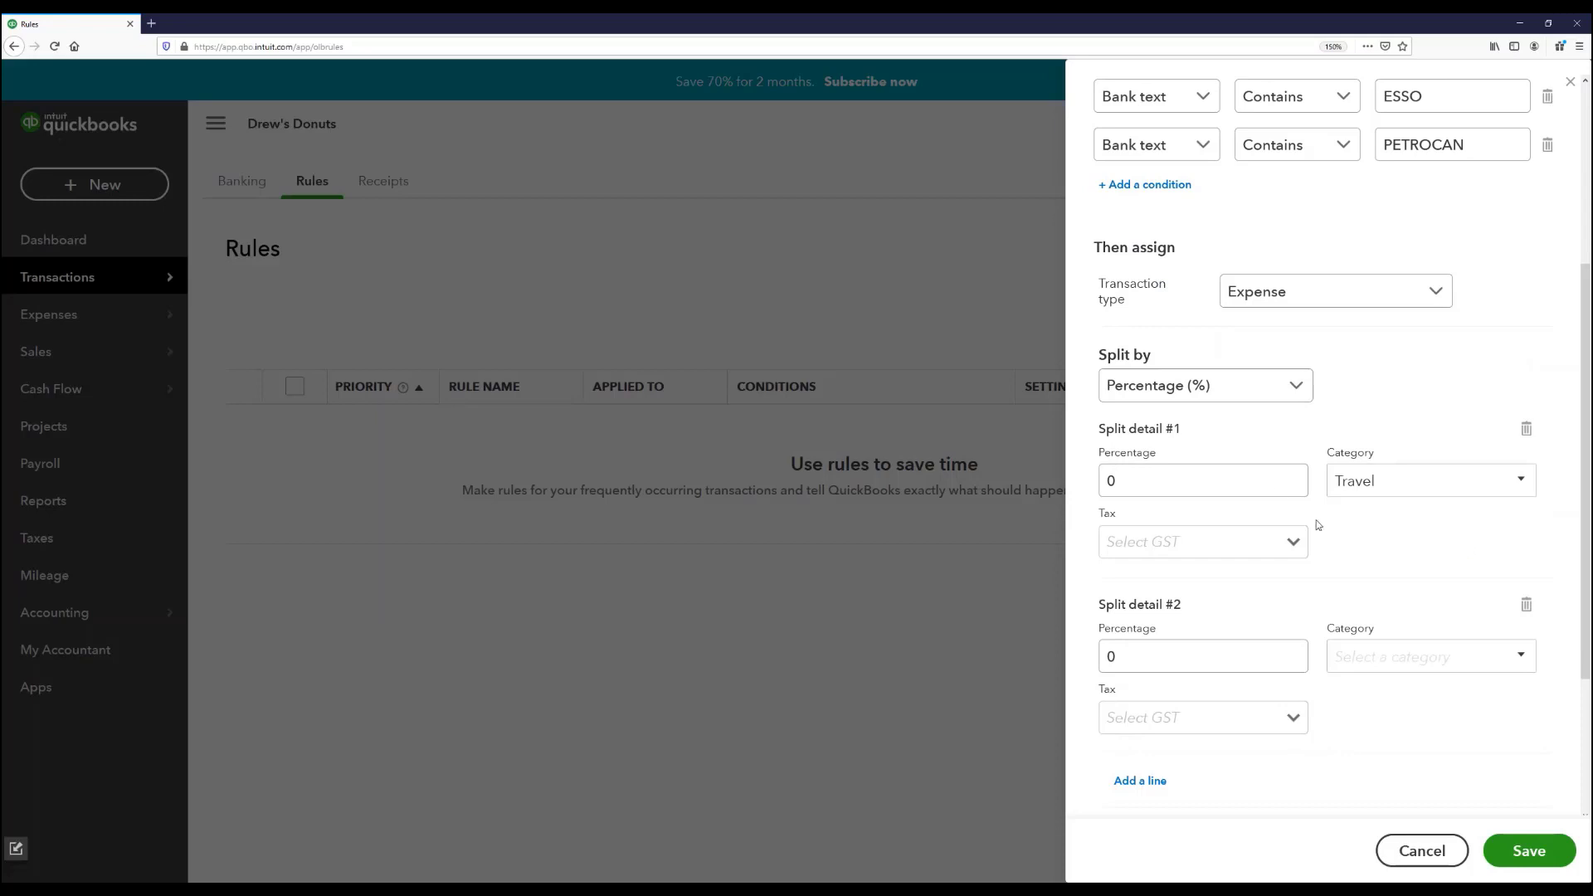
click(1399, 489)
click(1406, 647)
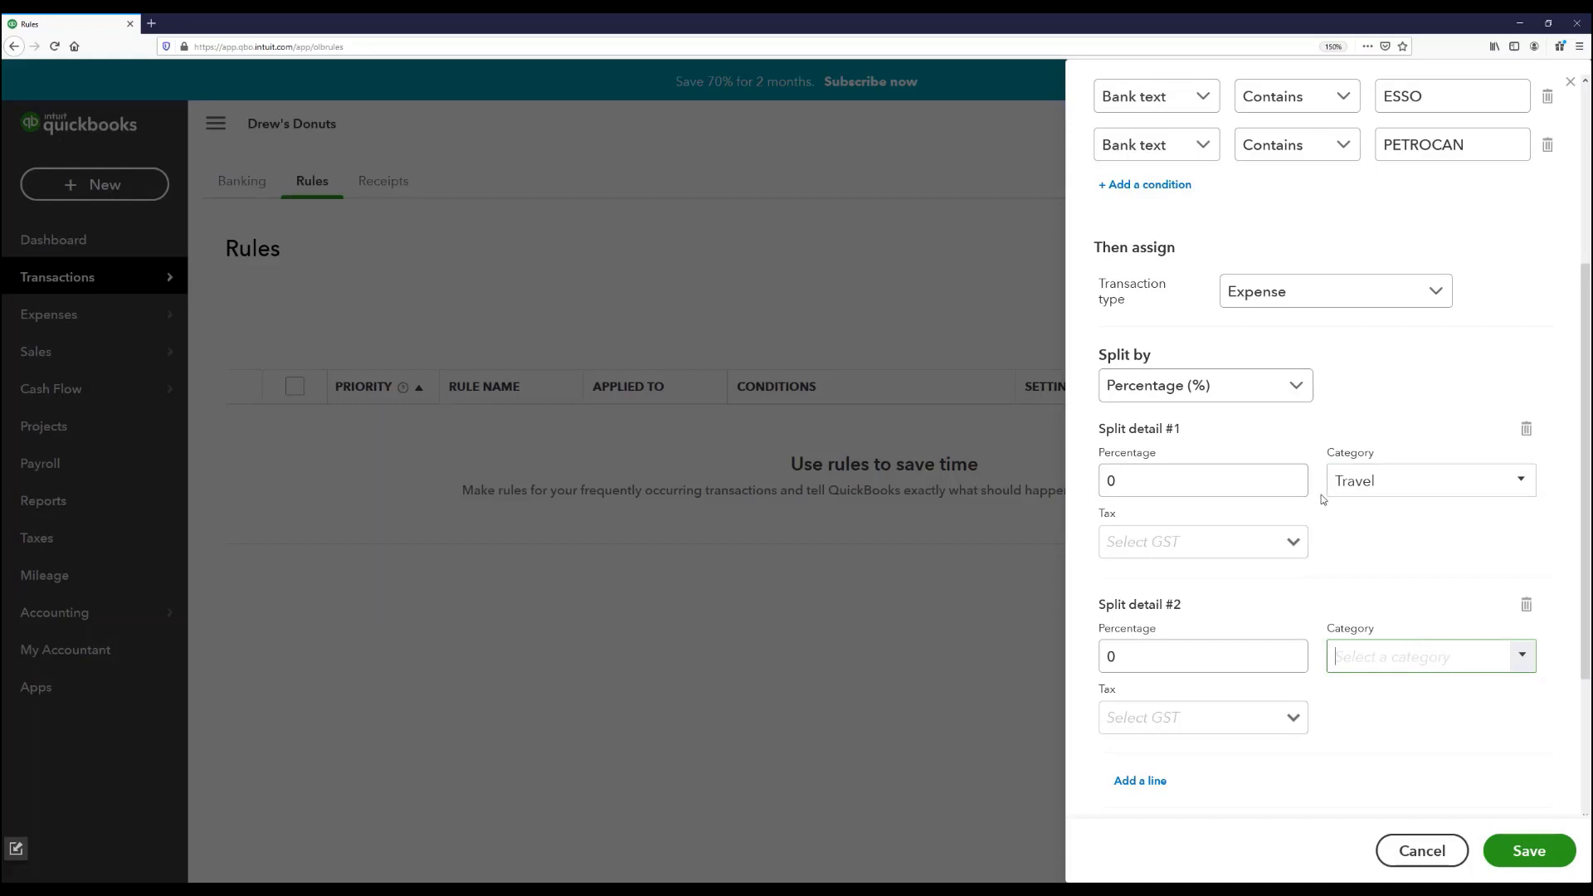
click(1286, 386)
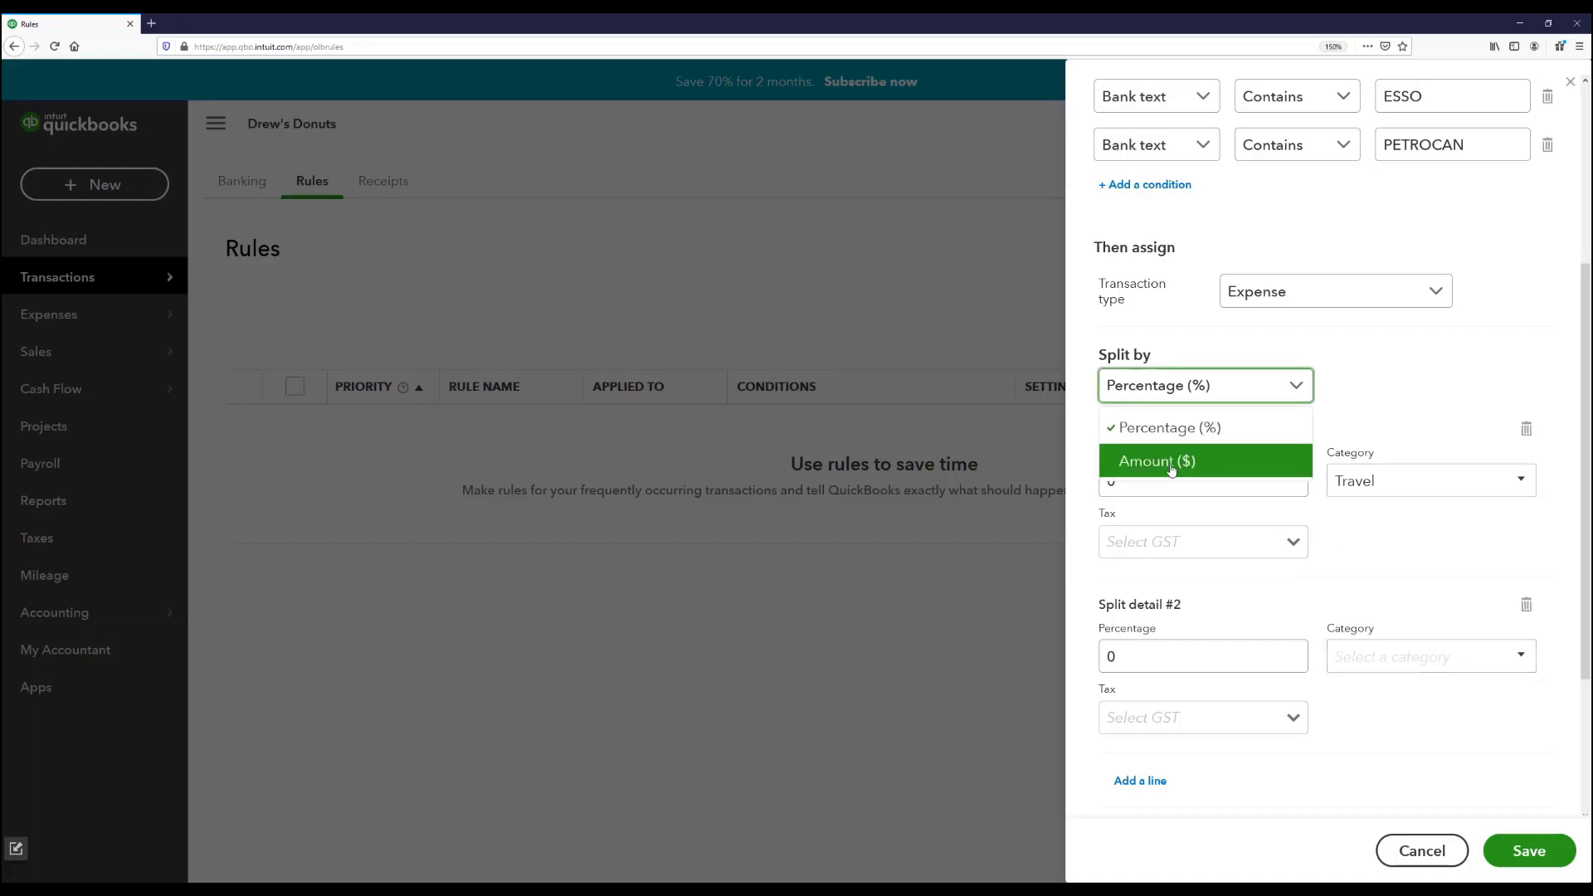
click(1387, 565)
scroll(1381, 465, down, 1)
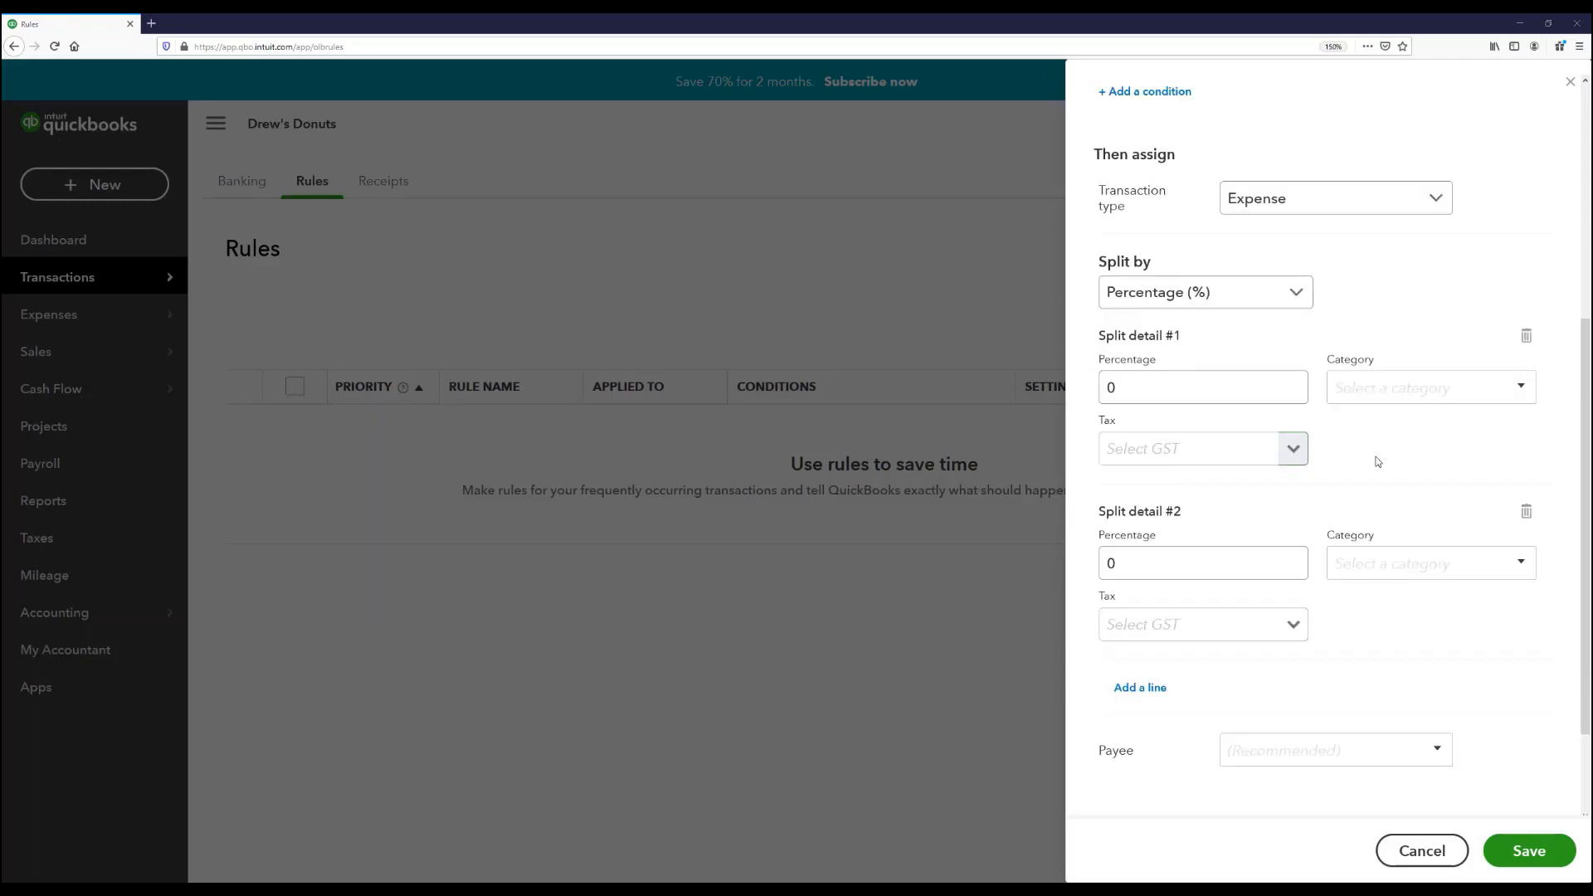
Check the tax options offered for the first and second split details.
click(1298, 455)
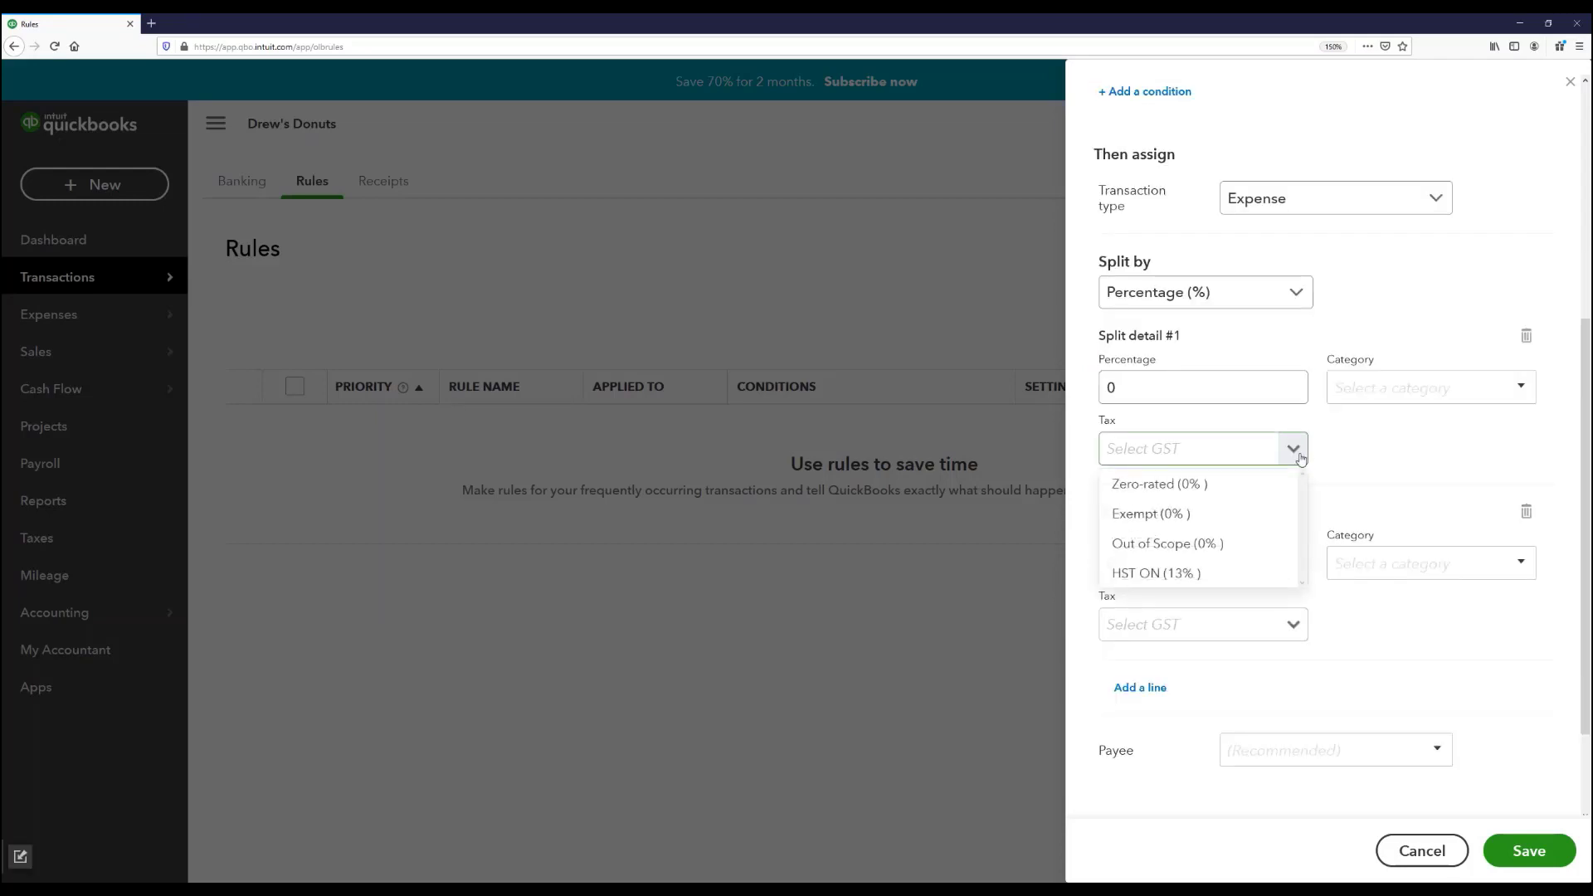
click(1371, 490)
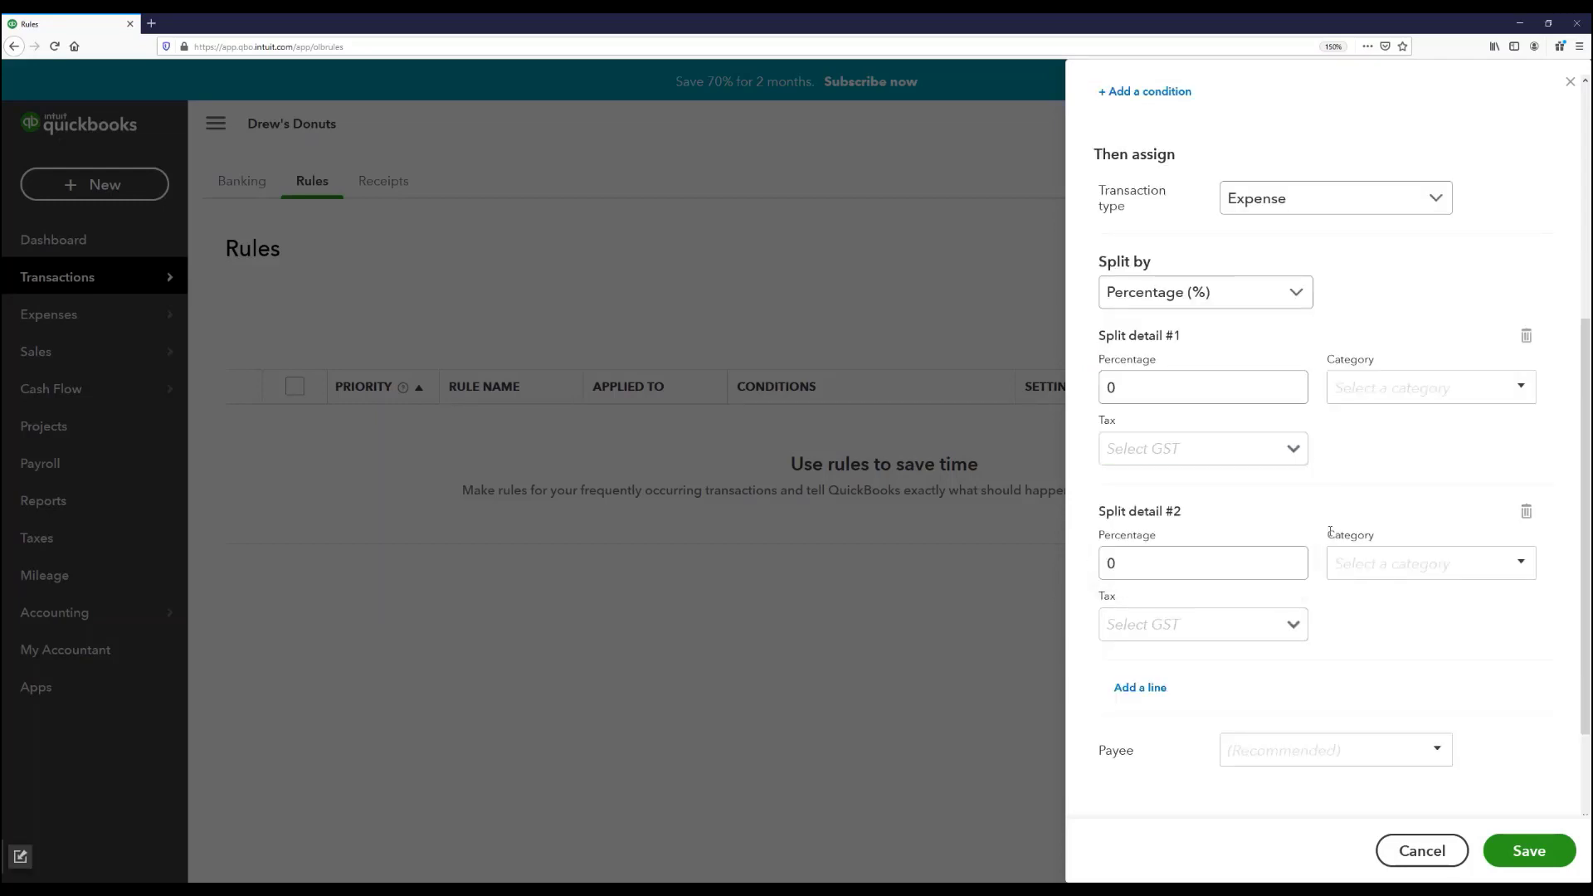
click(1292, 624)
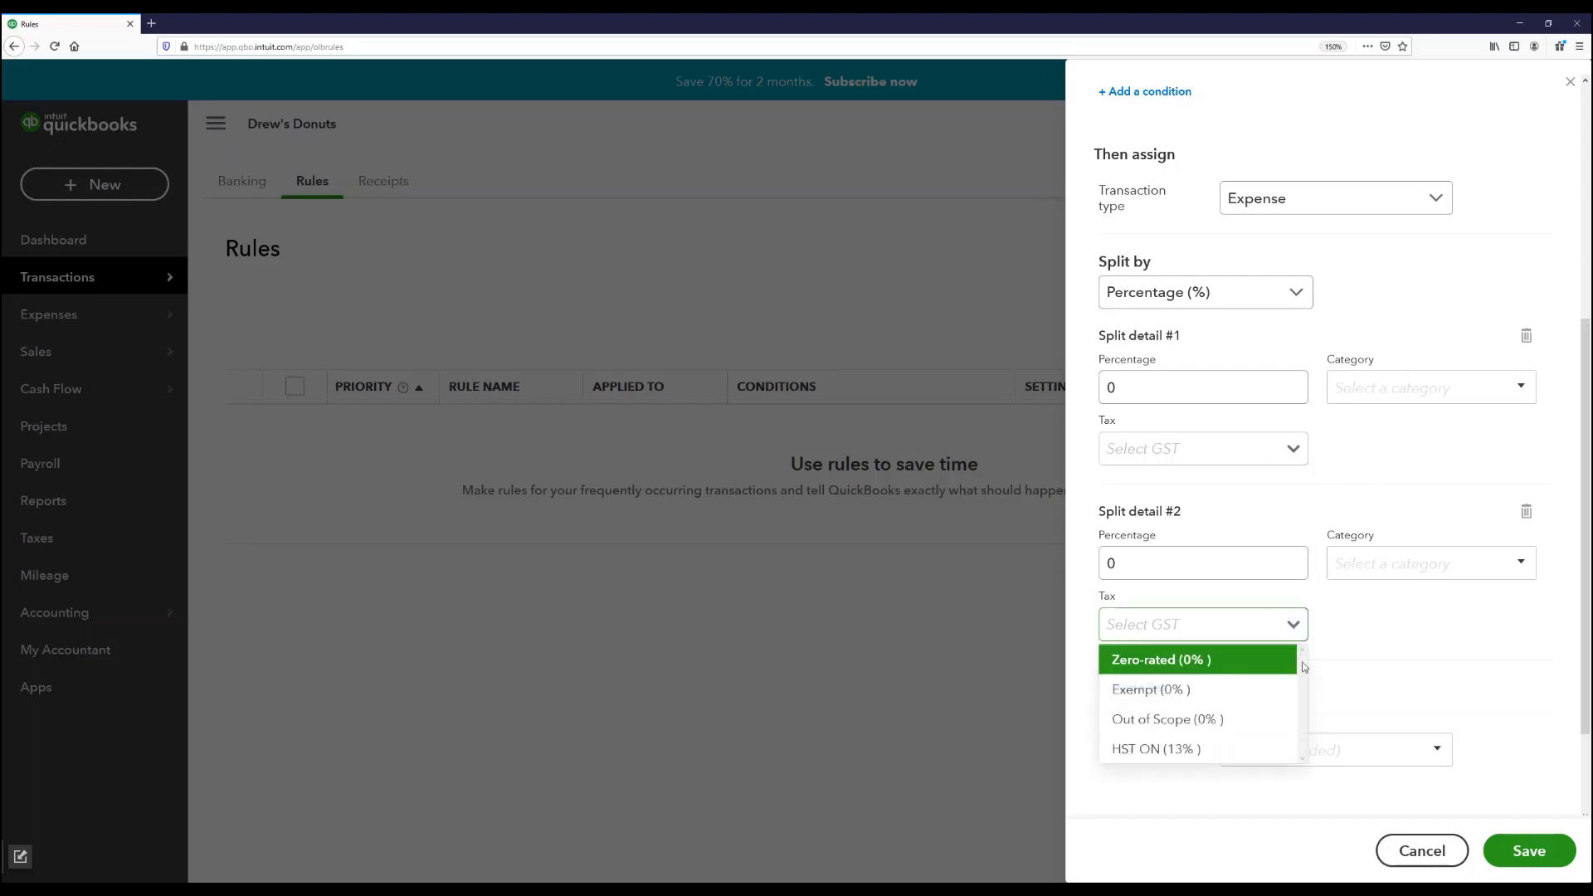
click(1375, 668)
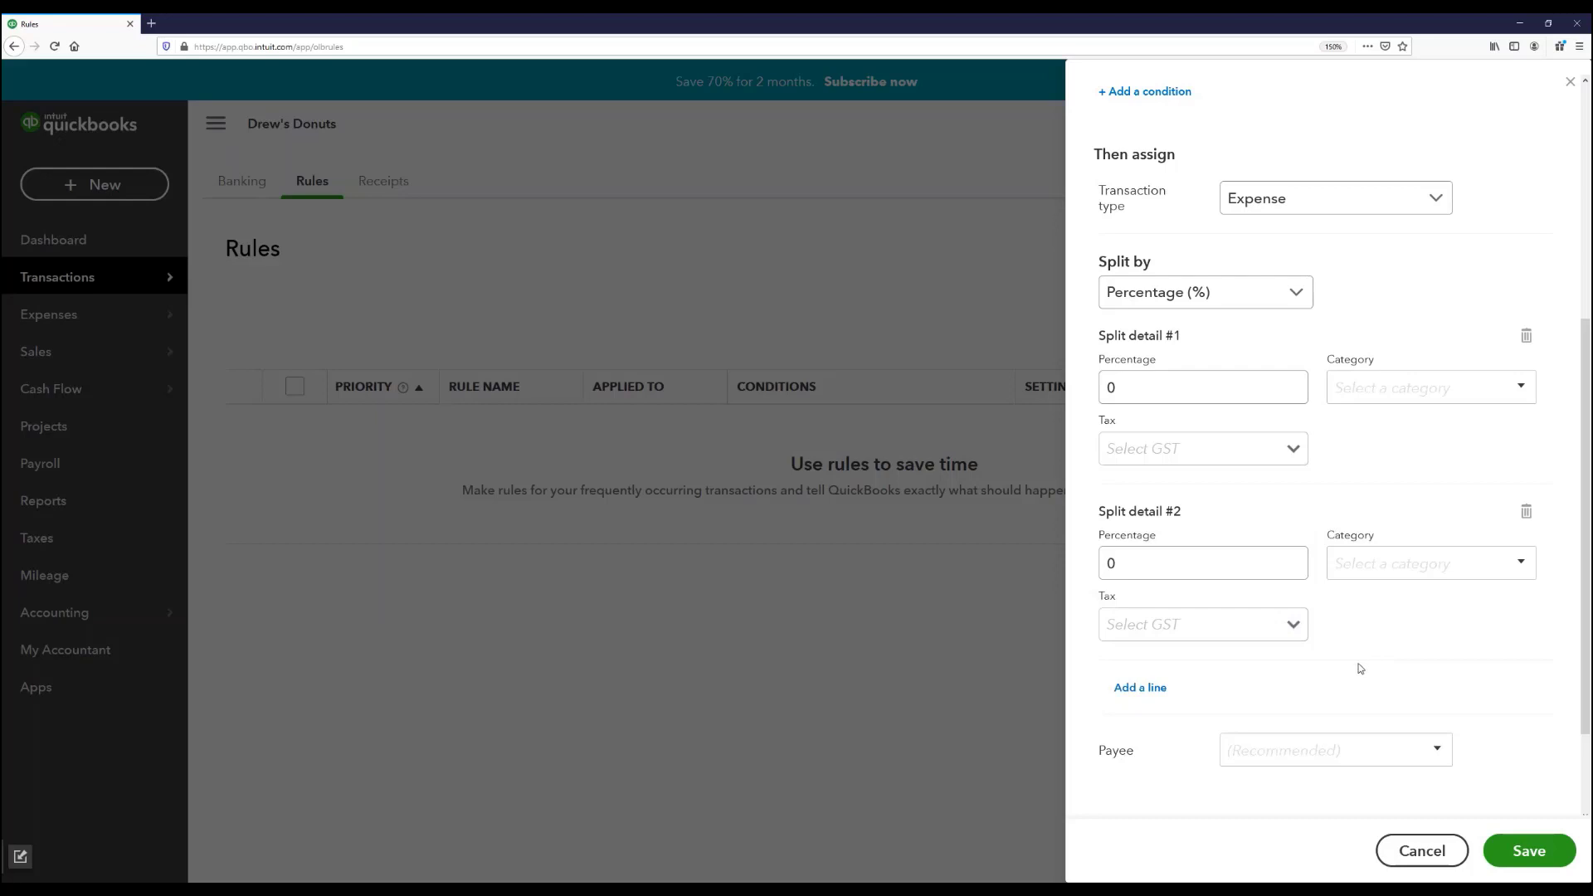
Add a third split line, and delete split details until the rule has a single category assignment again.
click(1150, 701)
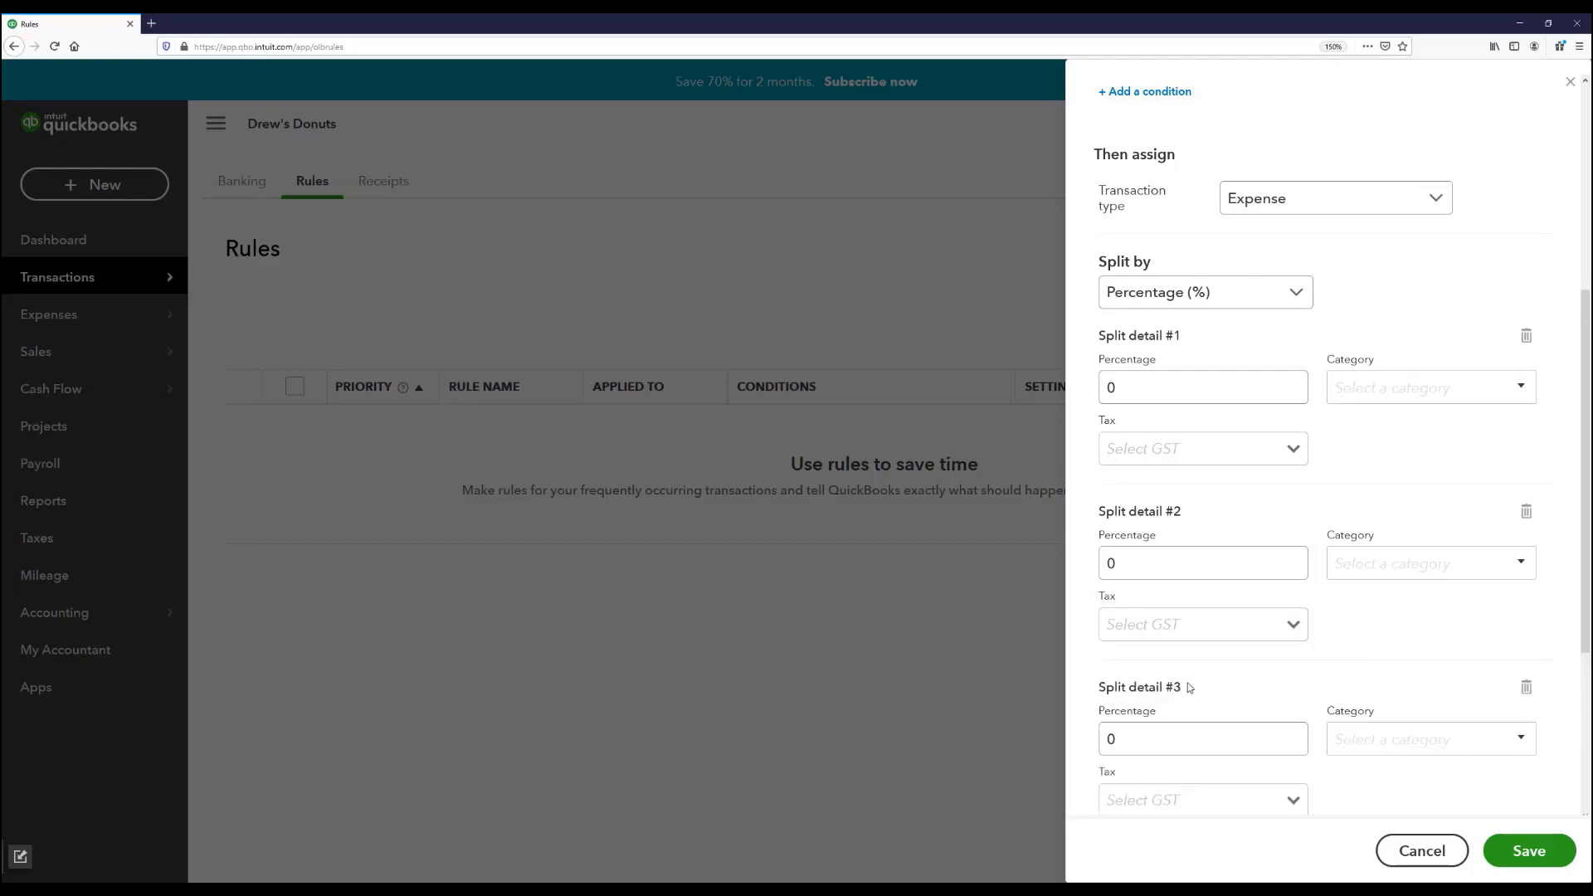
scroll(1184, 686, down, 3)
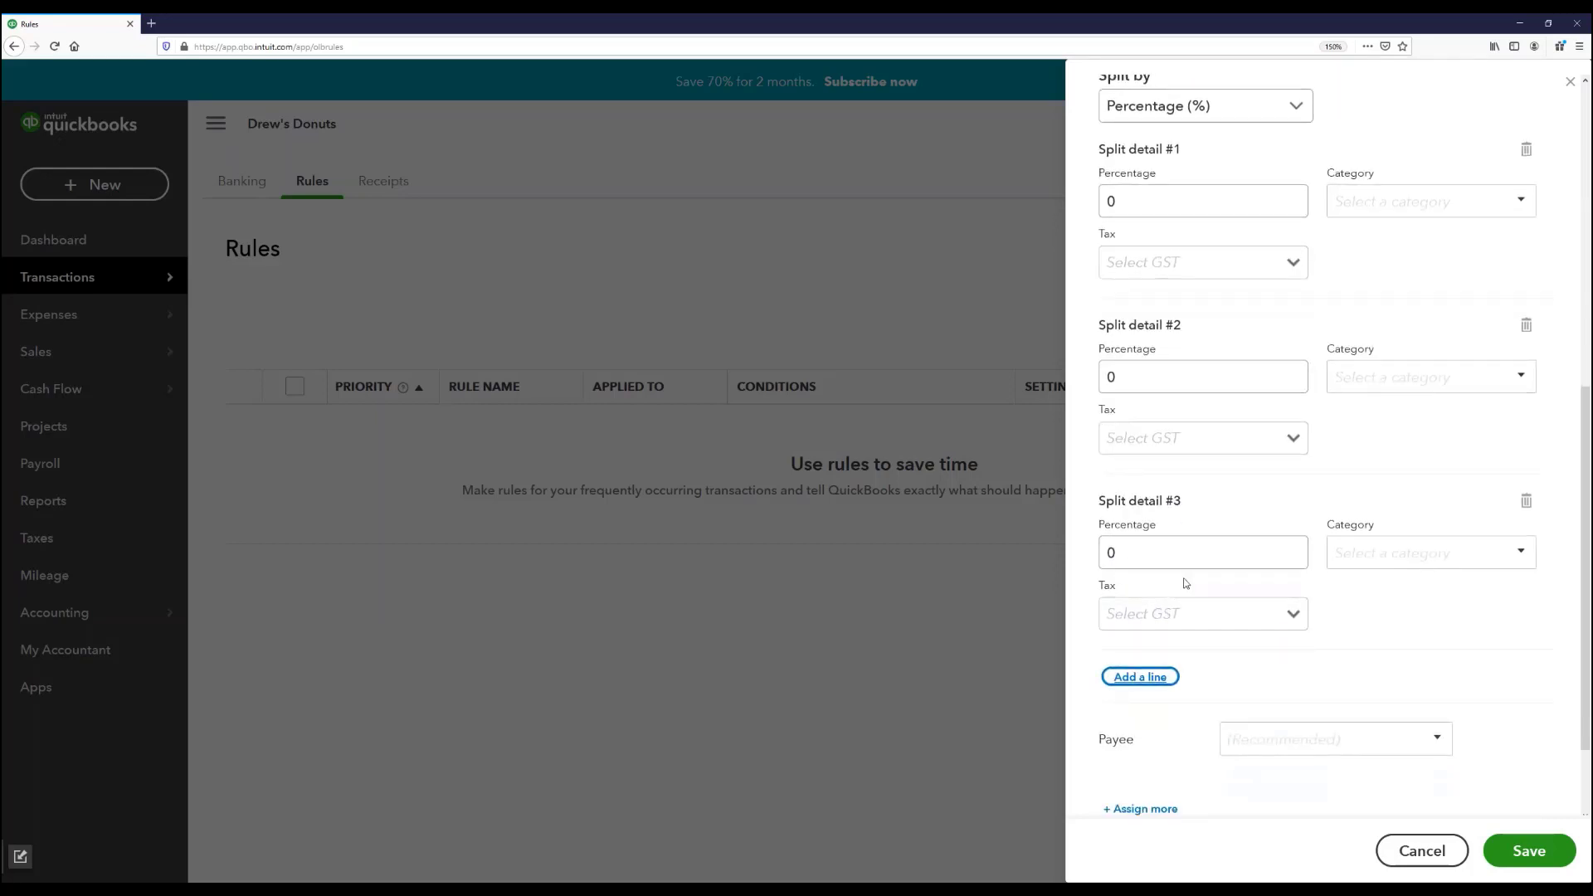
scroll(1179, 576, down, 2)
scroll(1352, 457, up, 4)
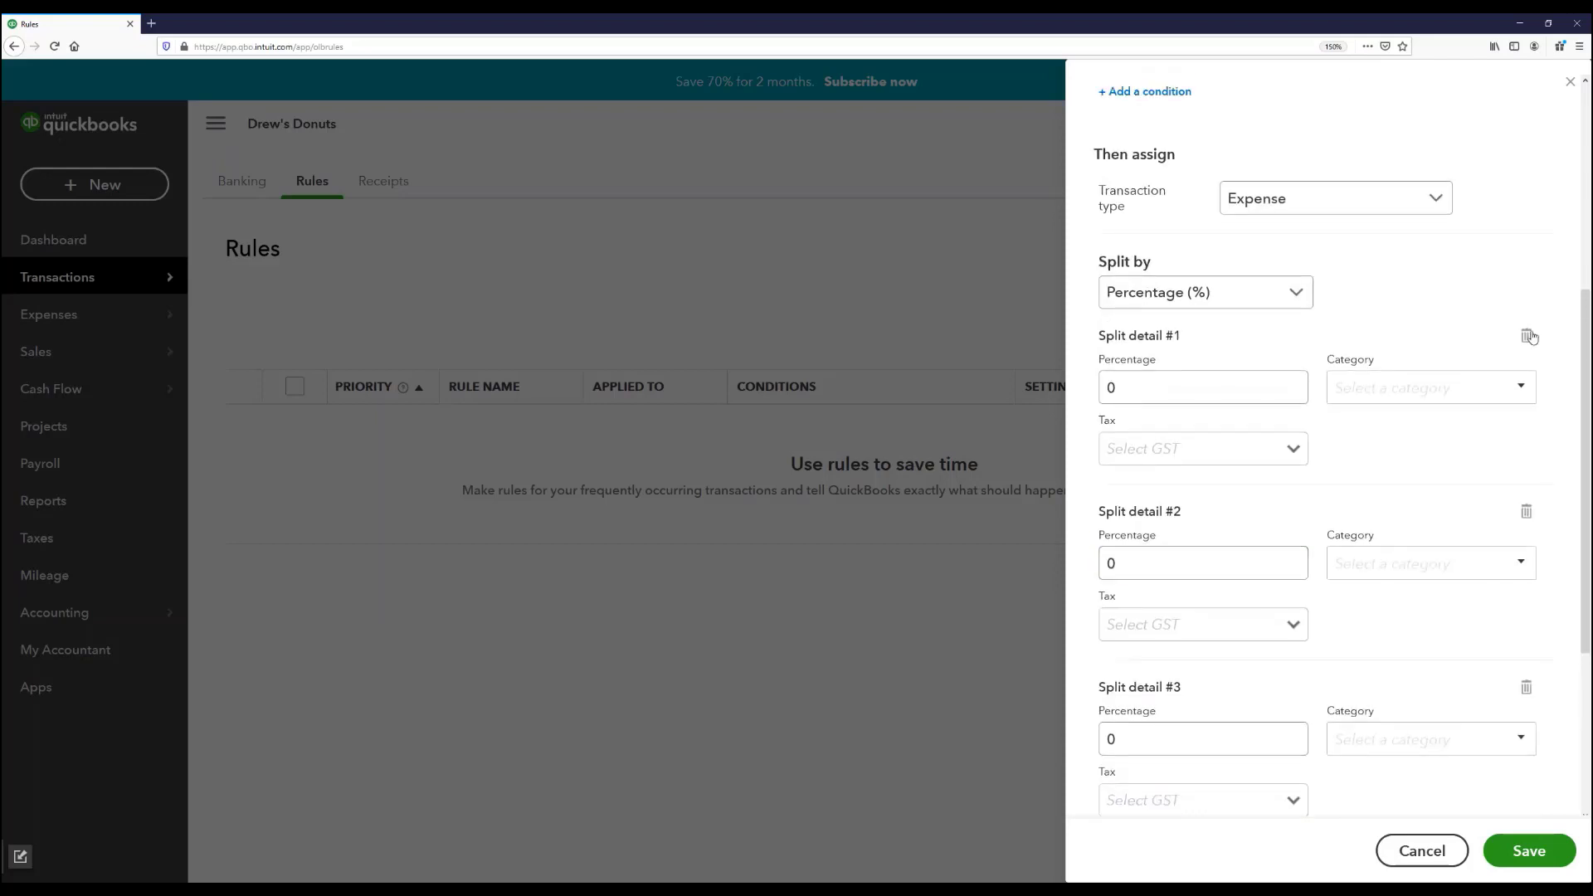
click(1525, 335)
click(1525, 334)
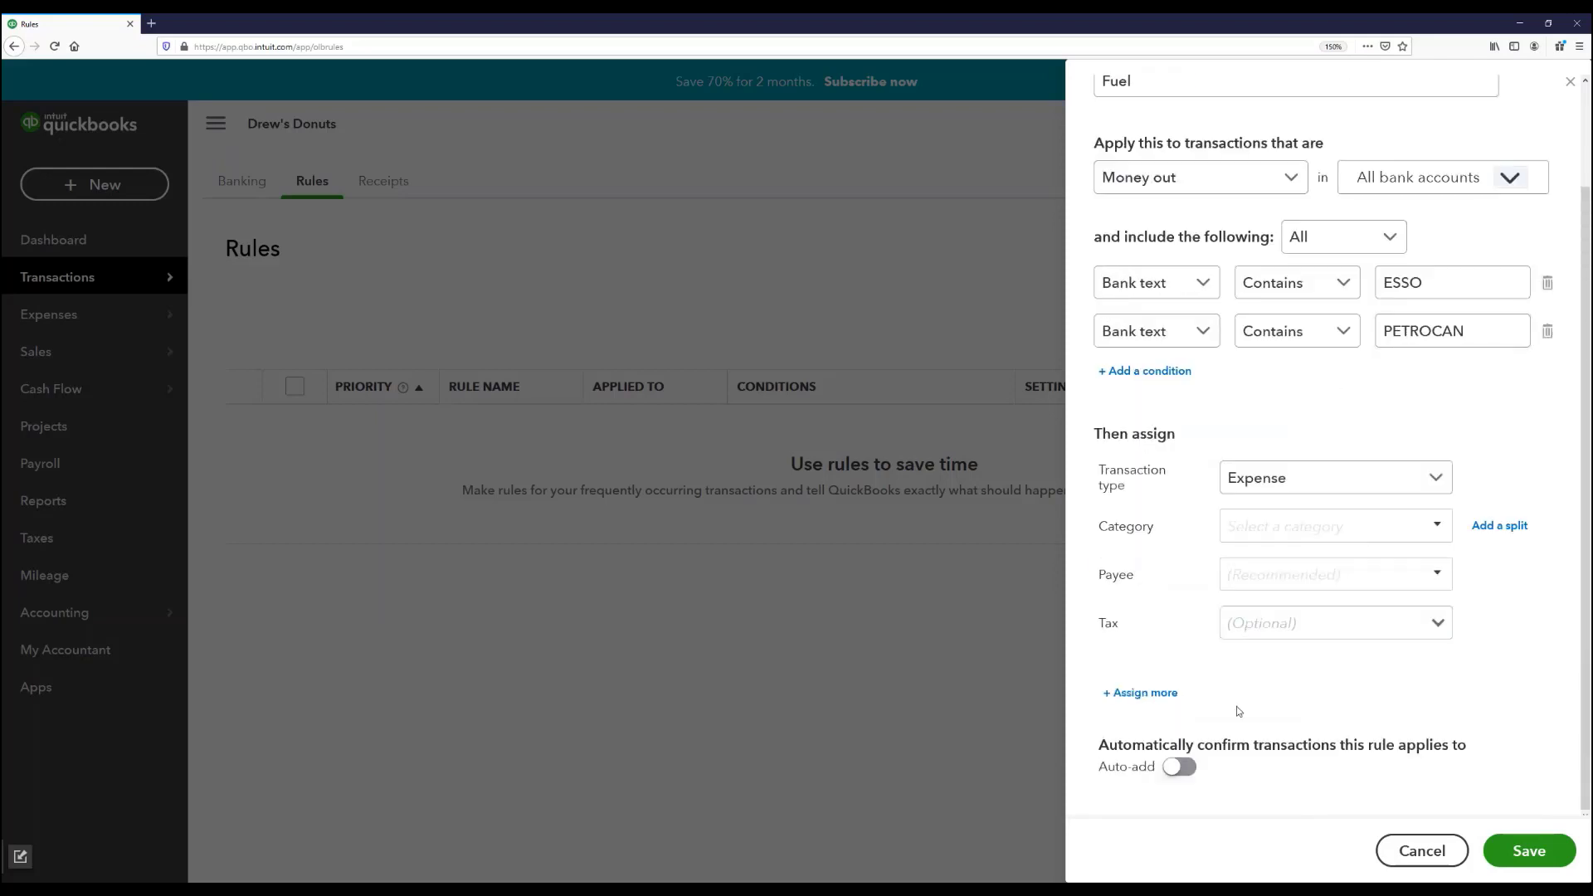
Check the rule's Payee and Tax fields without choosing anything.
click(1268, 576)
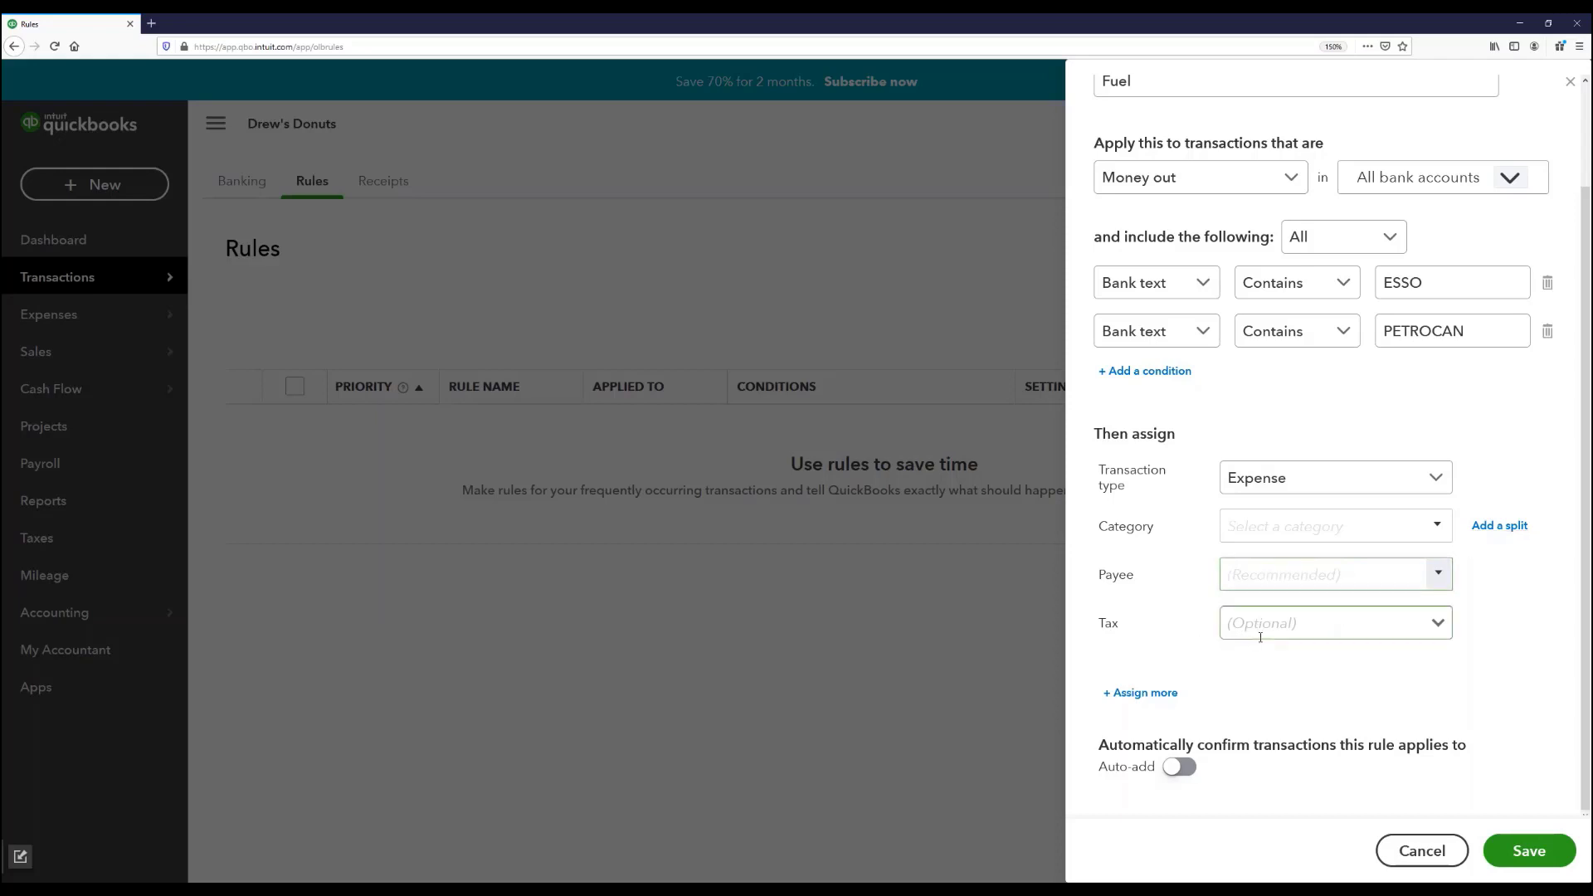
click(1322, 626)
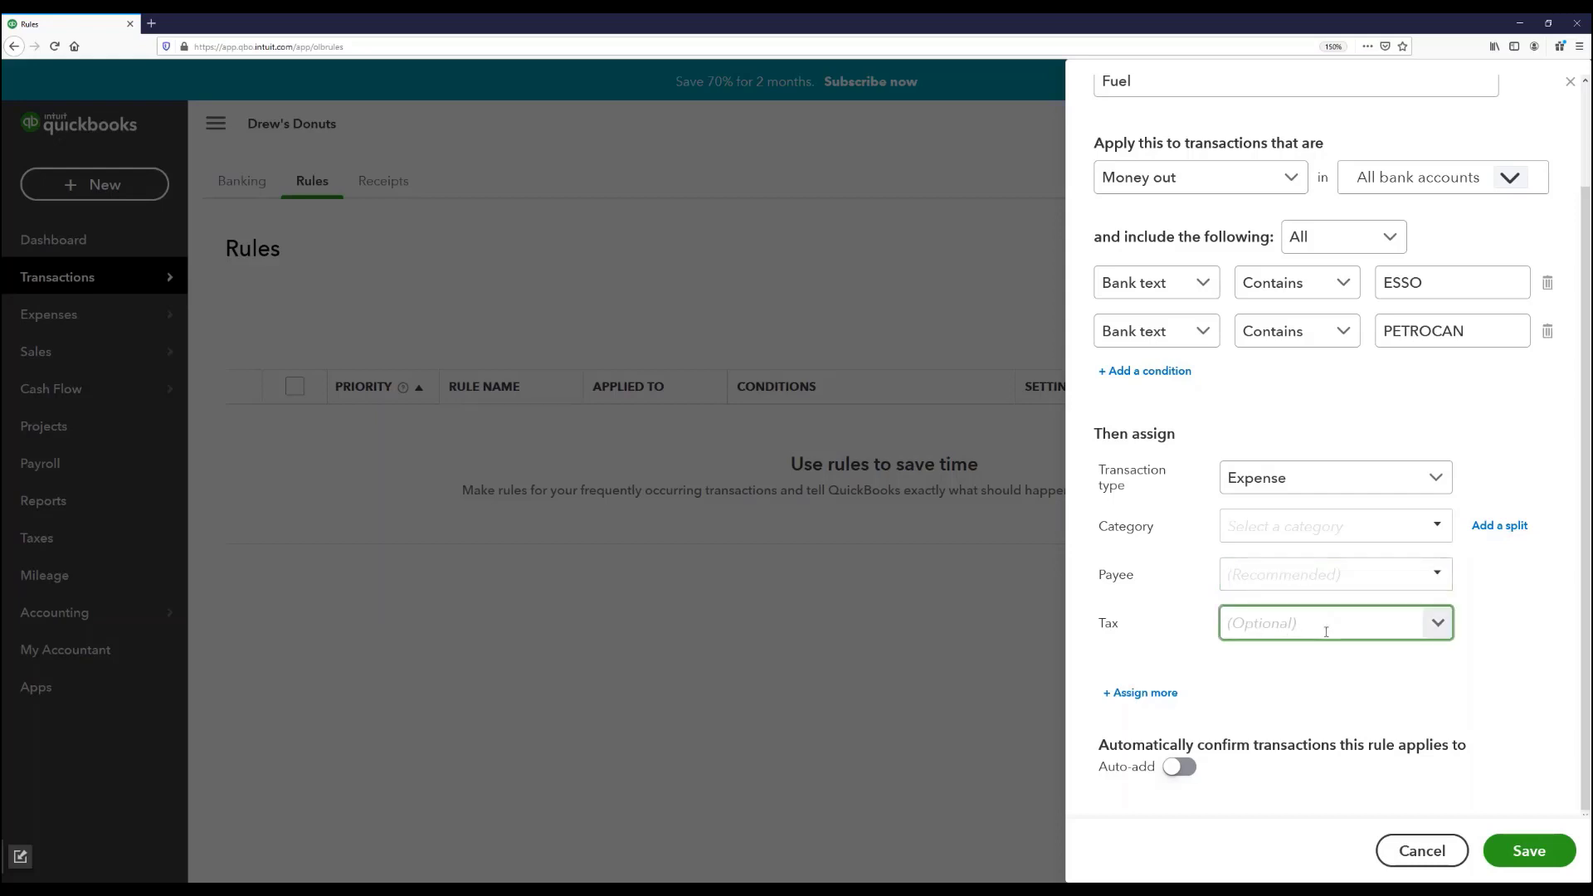
click(1476, 629)
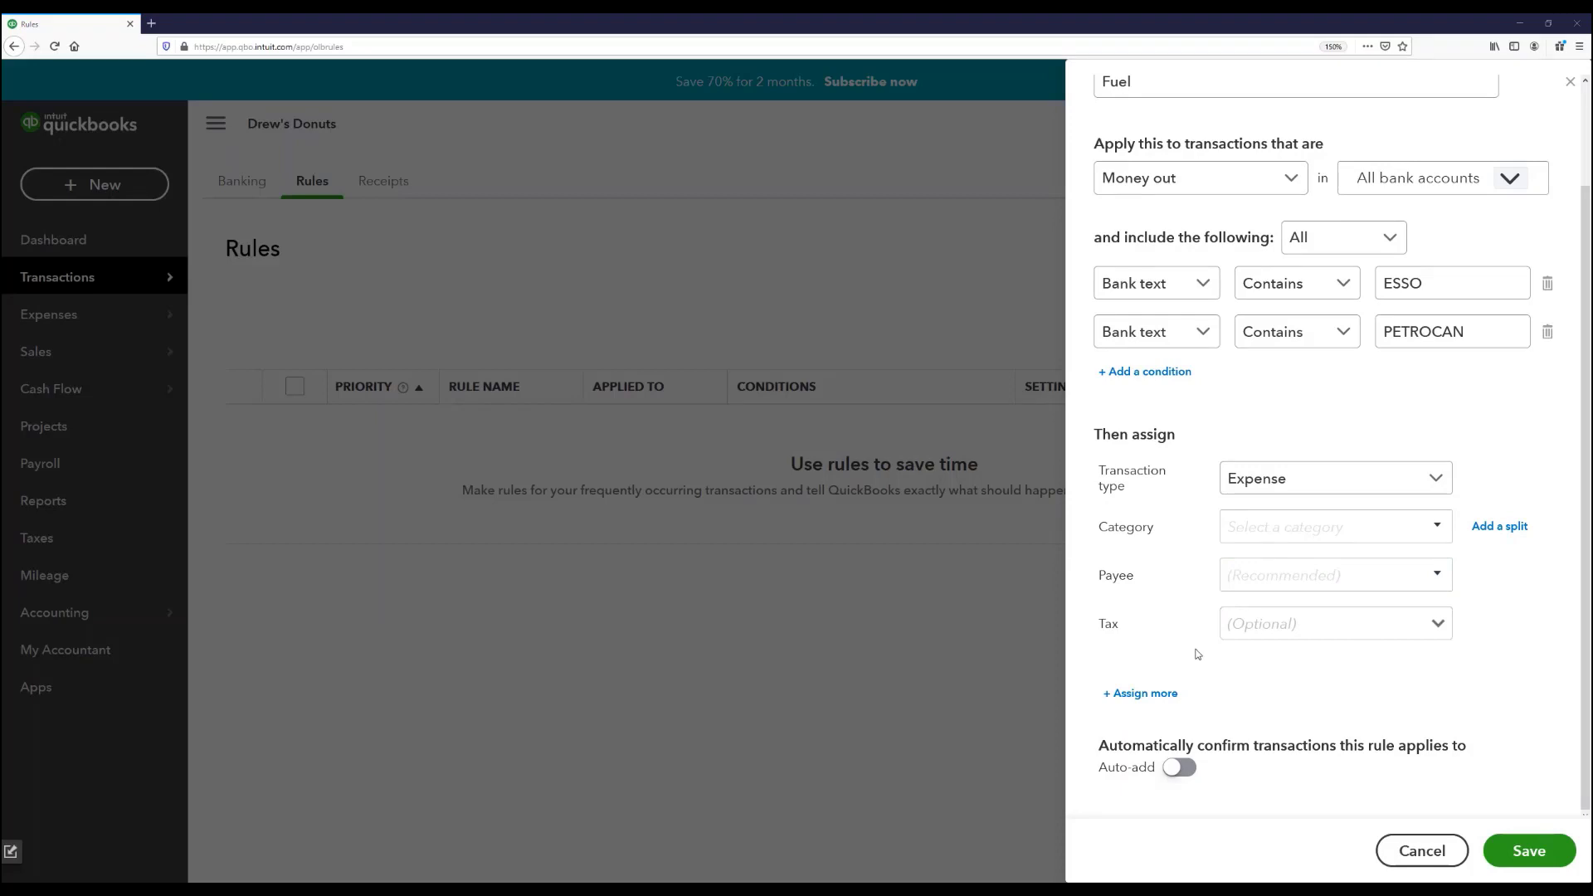
Show the rule's additional Memo field, and try switching Auto-add on and back off.
click(1143, 694)
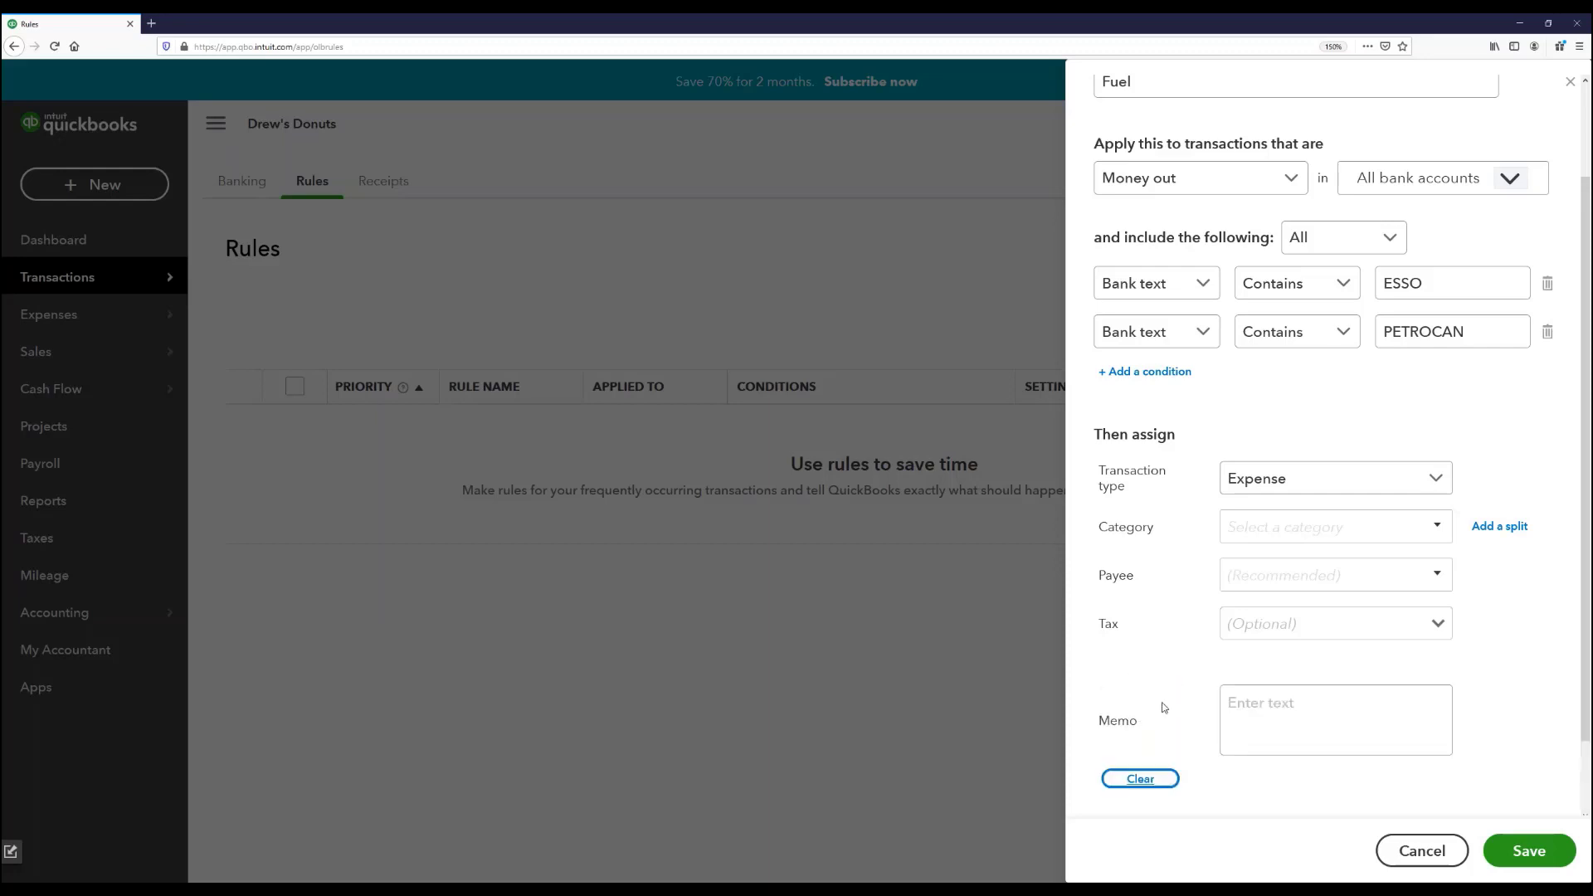
scroll(1264, 725, down, 1)
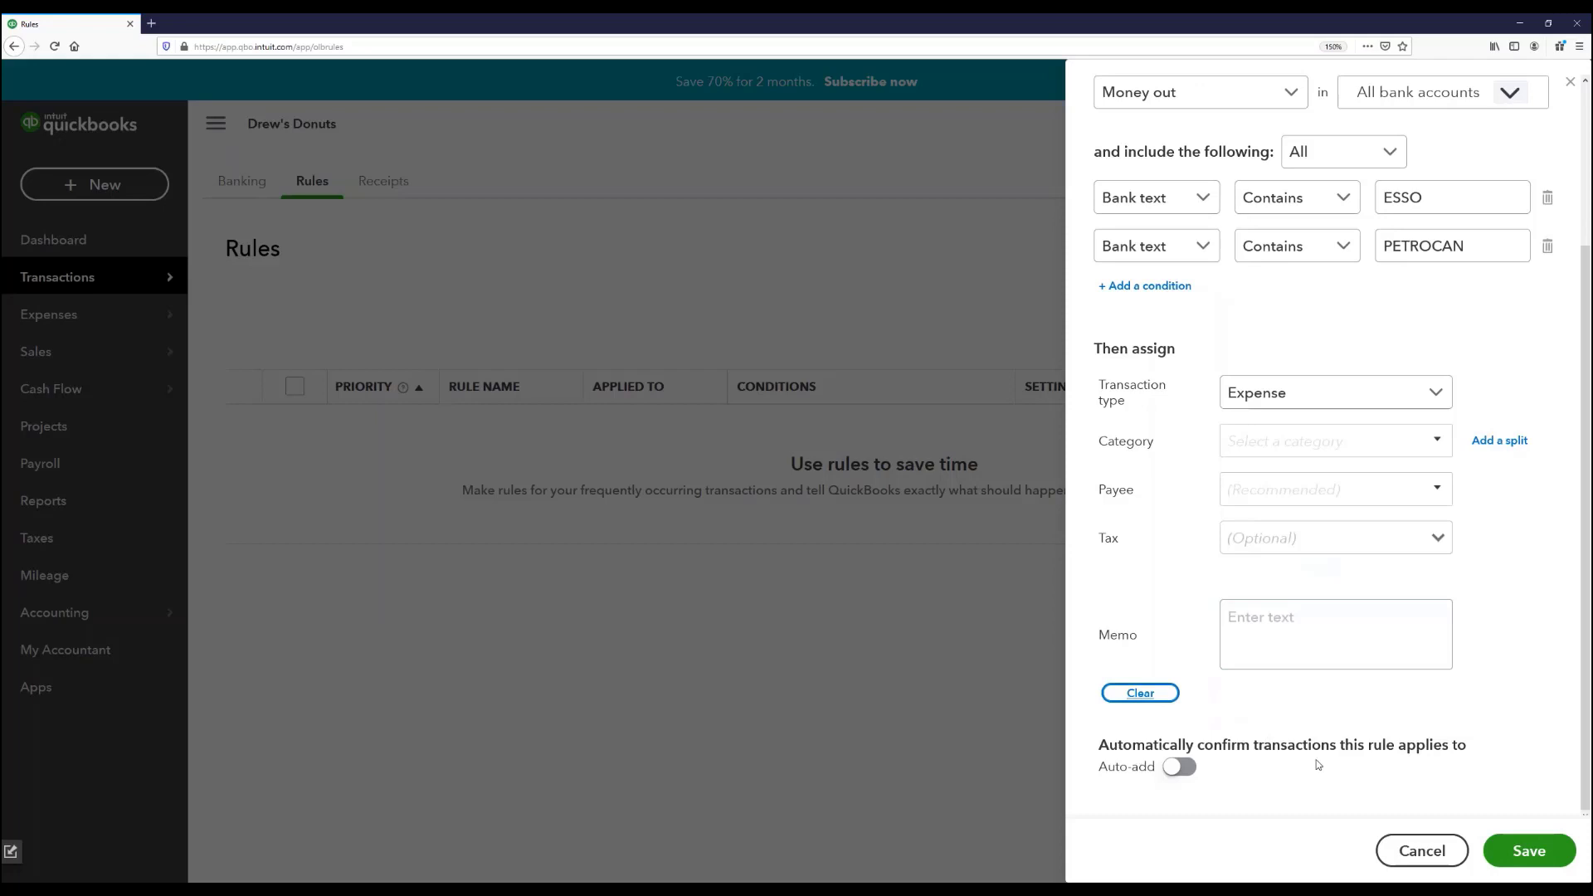
click(1184, 766)
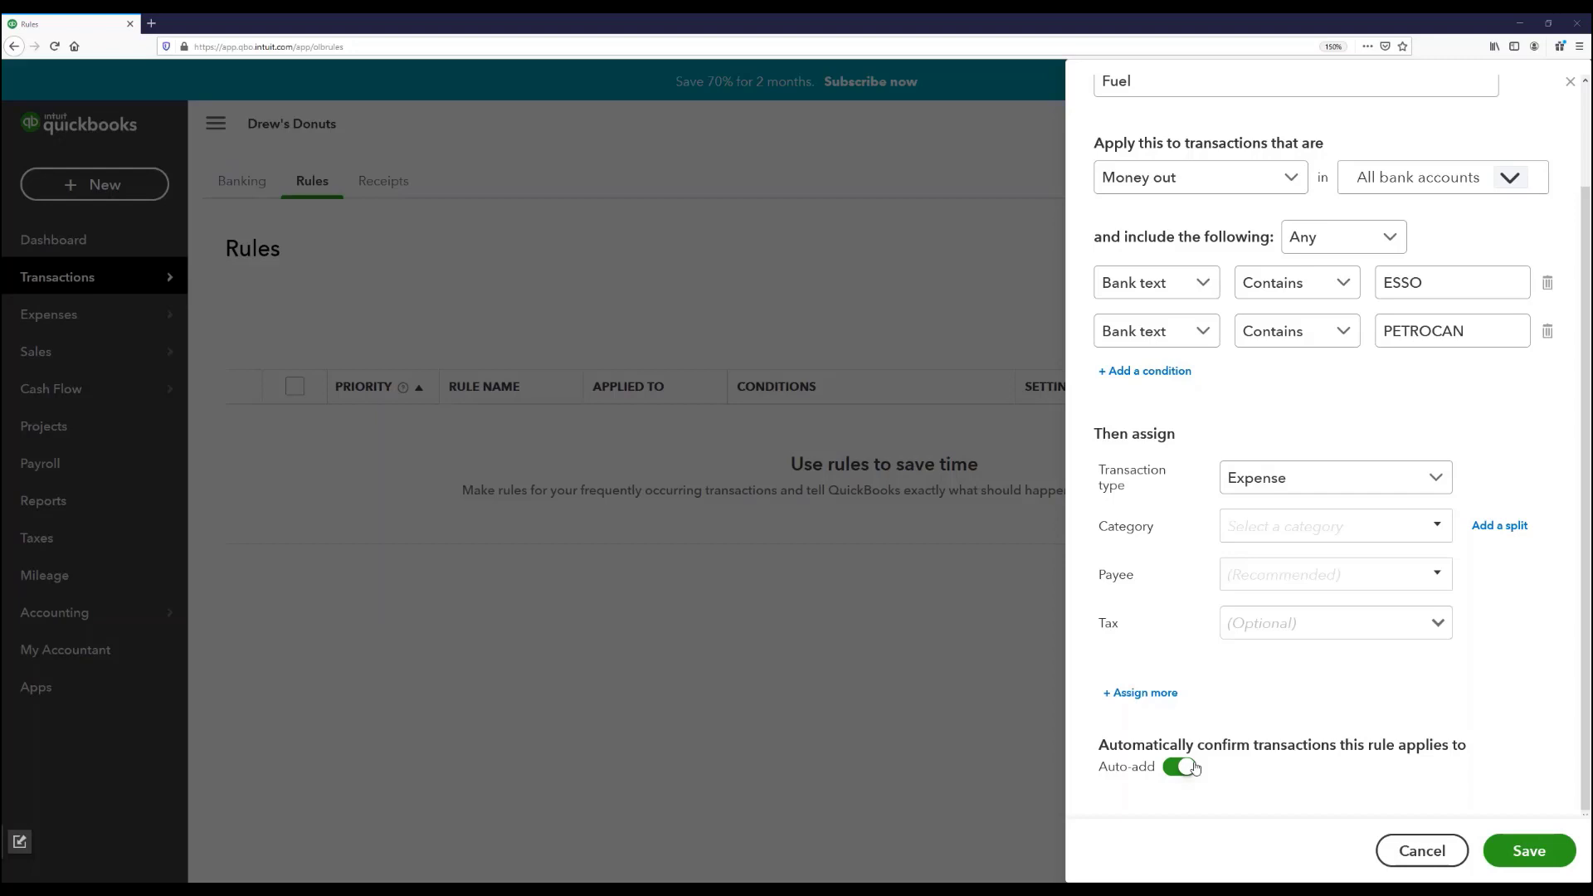
click(1192, 767)
Set the Fuel rule's category to Travel and save the rule.
click(1254, 525)
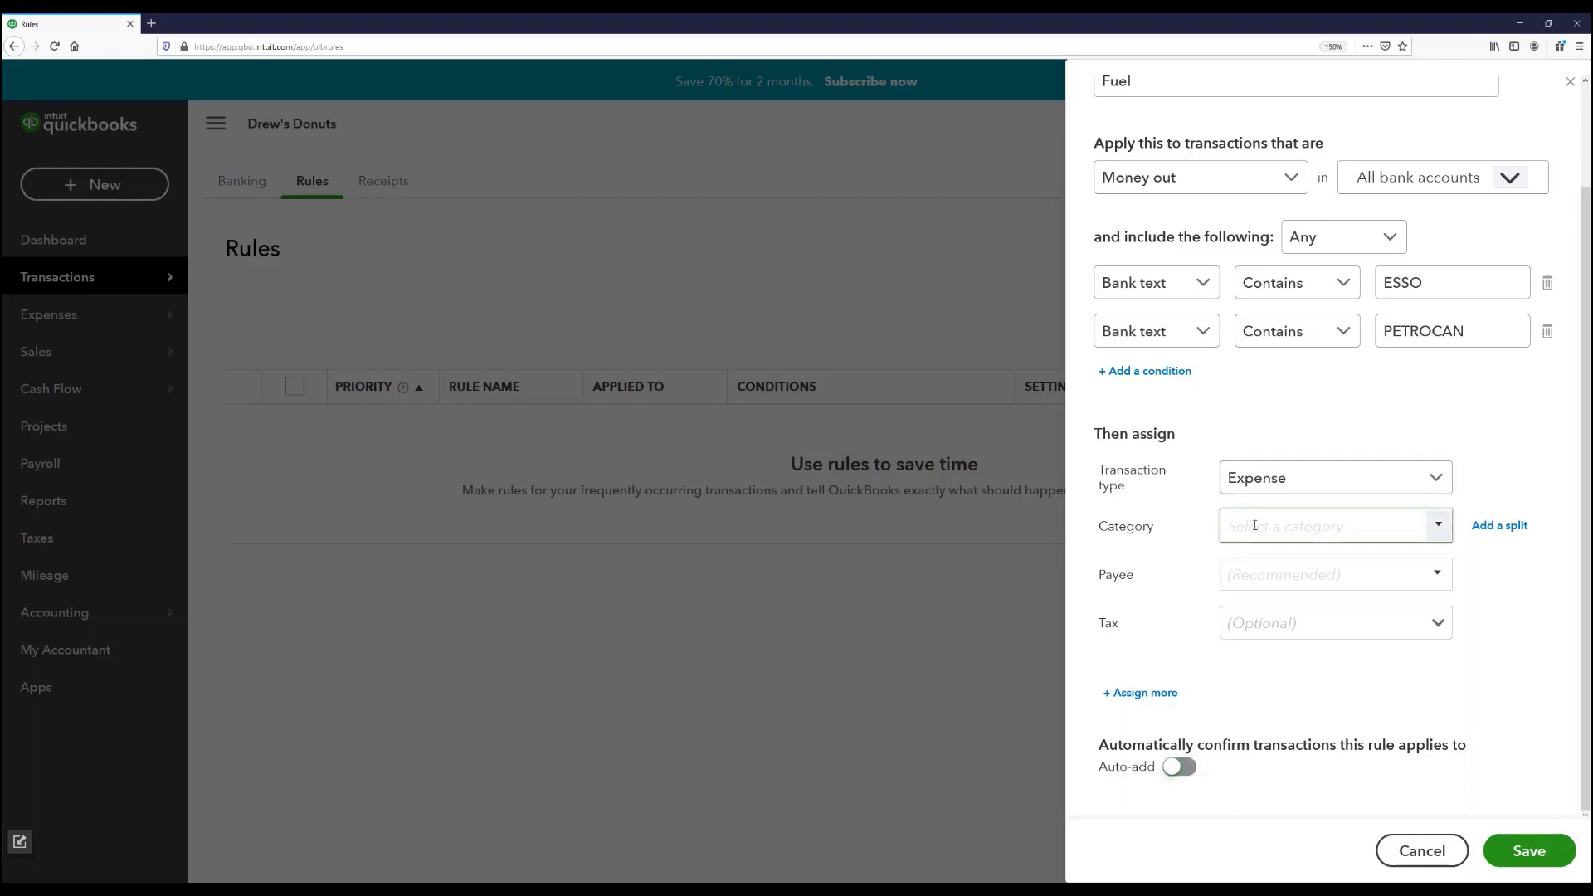
text(Travel)
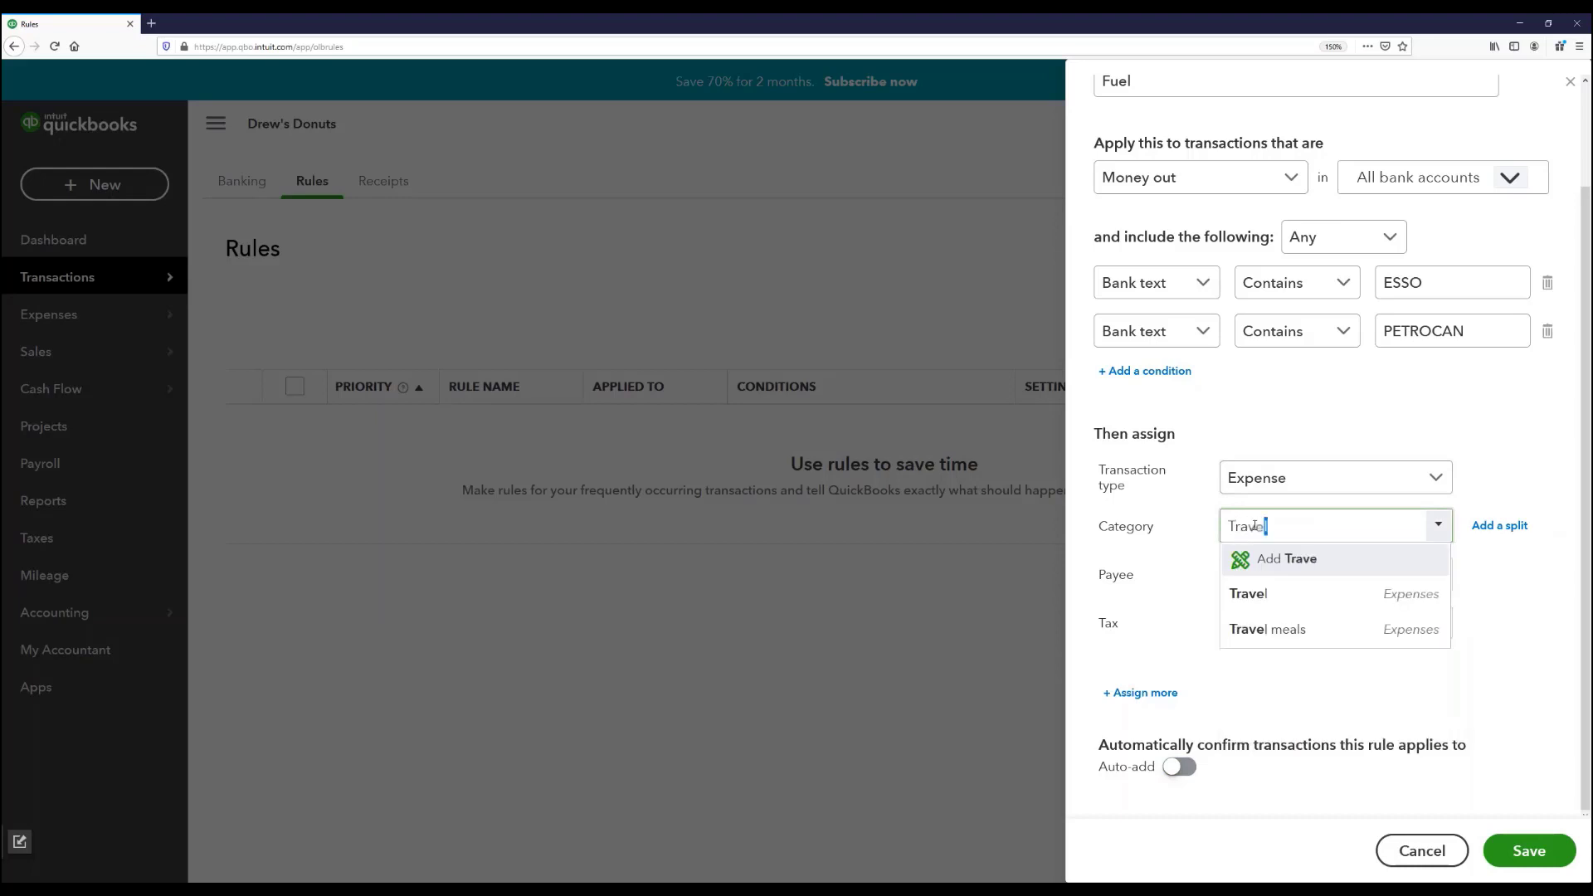
key(Return)
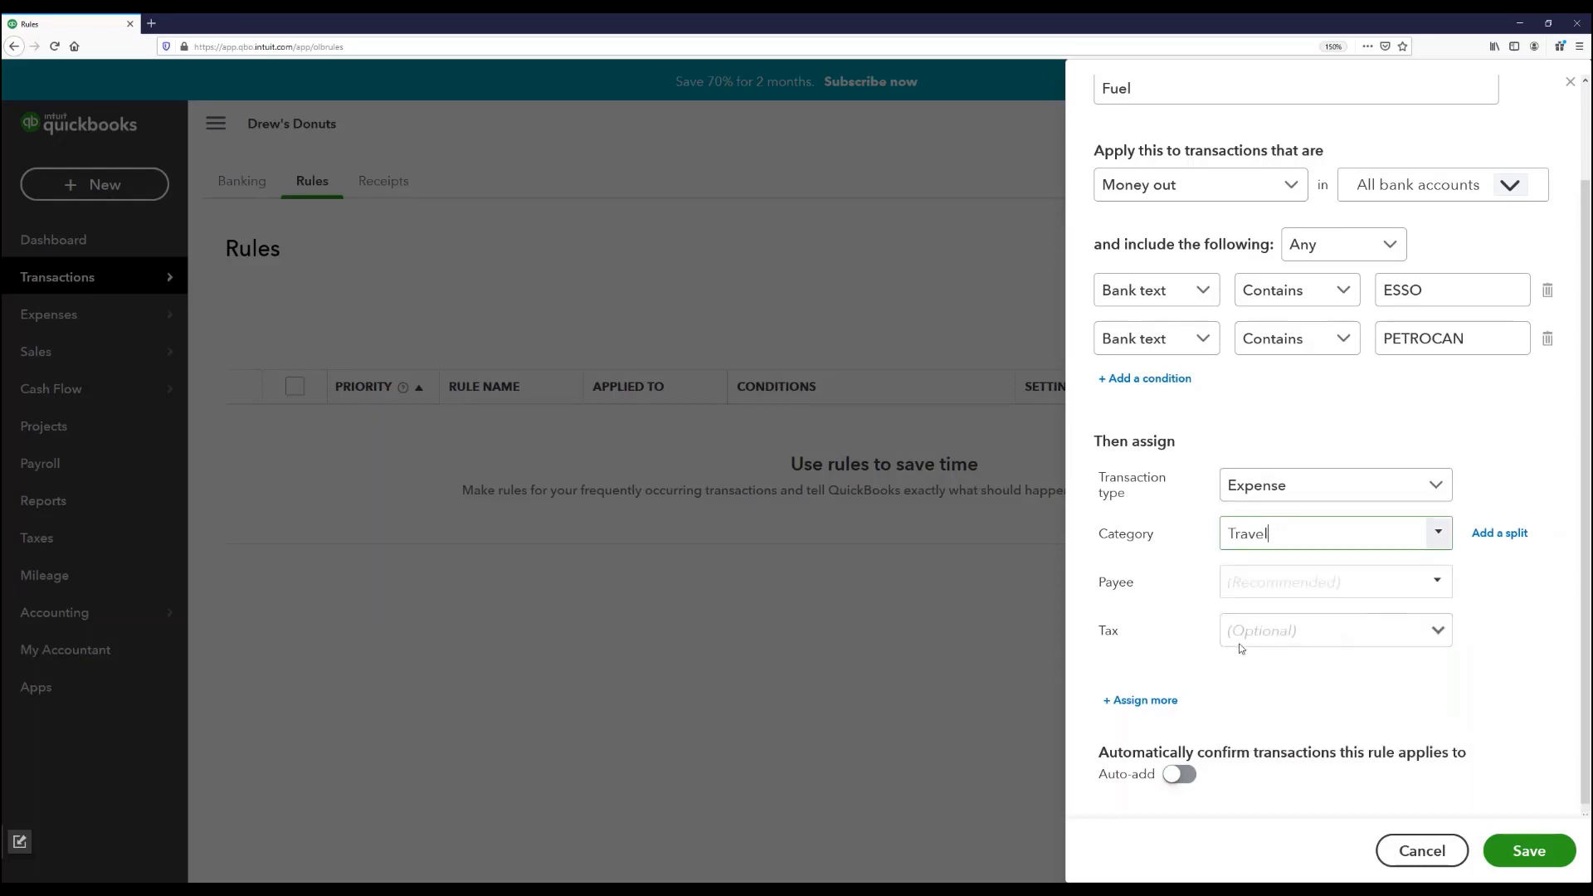
scroll(1238, 643, up, 3)
scroll(1196, 464, down, 1)
scroll(1244, 680, down, 1)
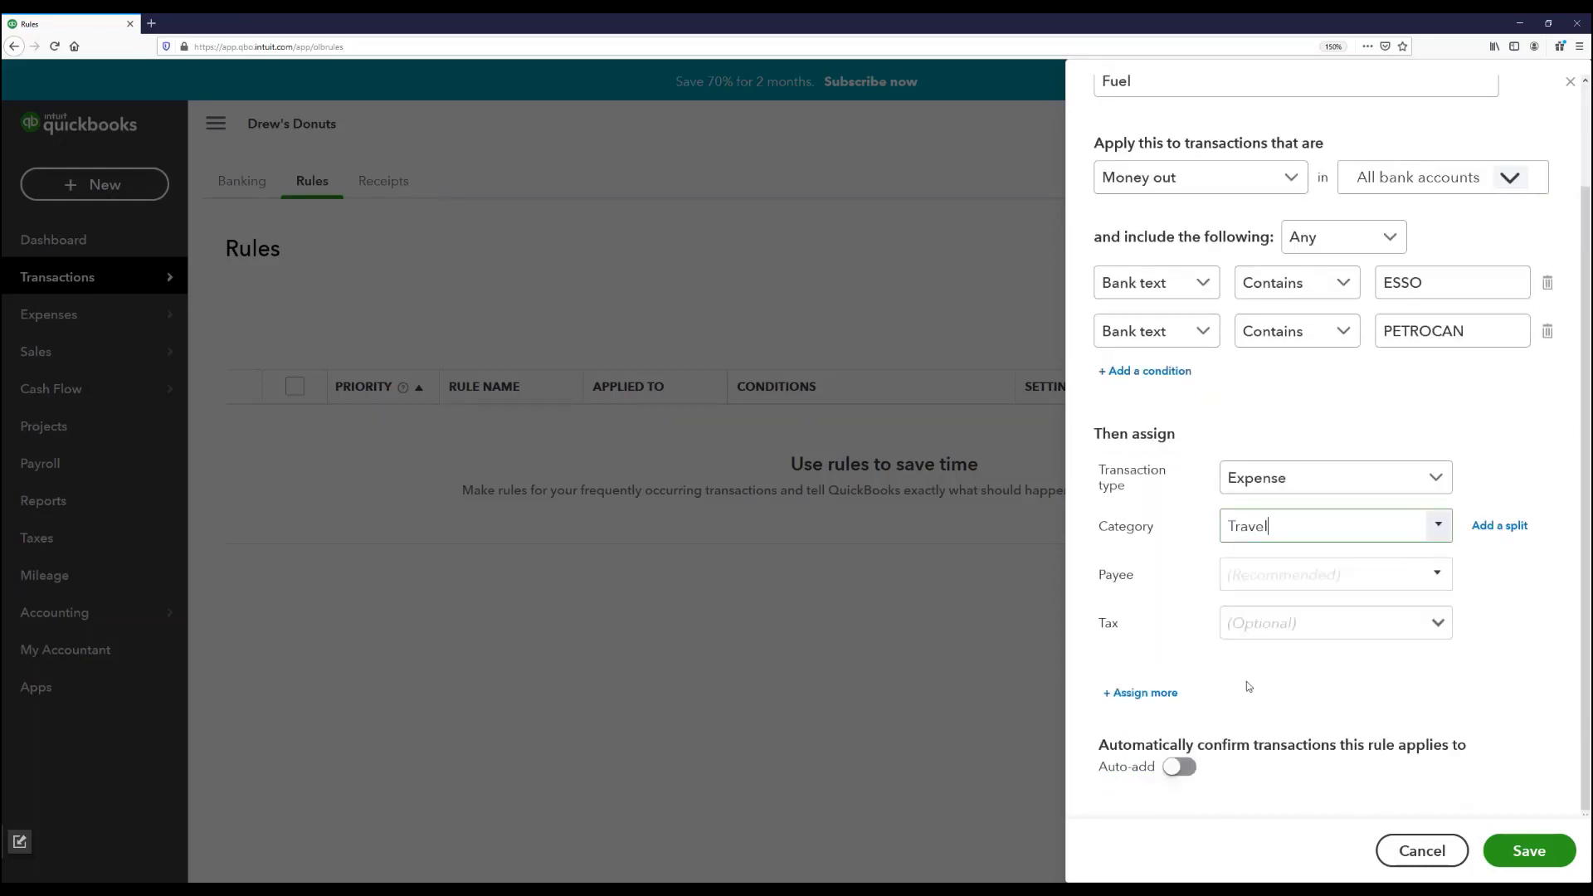
click(1529, 851)
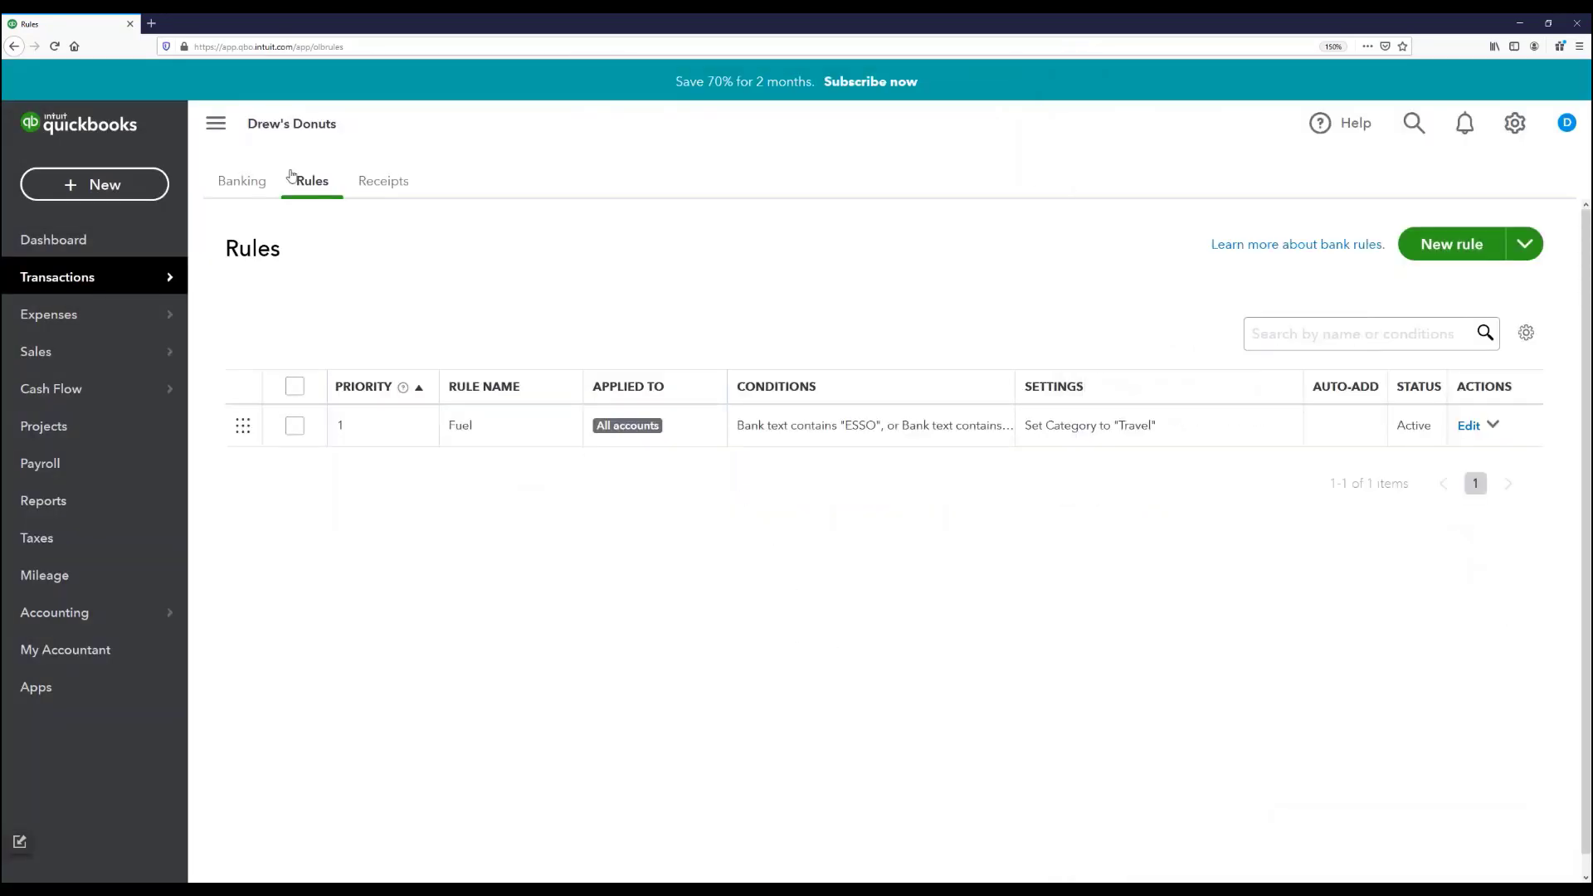
Open the bank transactions for review and check which categories the Fuel rule assigned to the Esso and PETROCAN purchases.
click(248, 183)
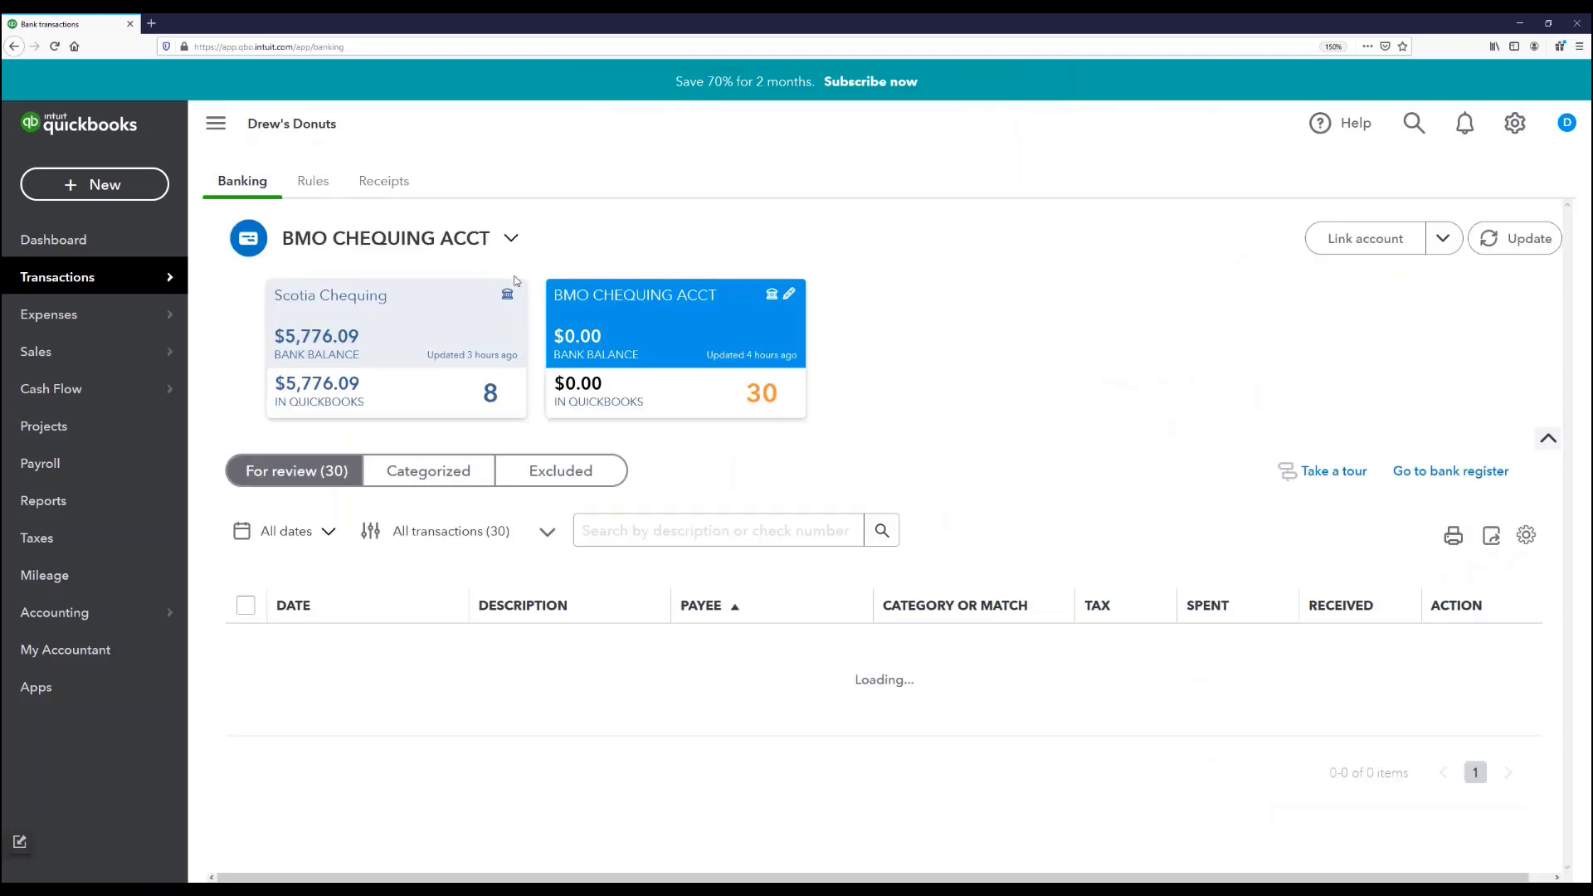
scroll(1070, 632, down, 4)
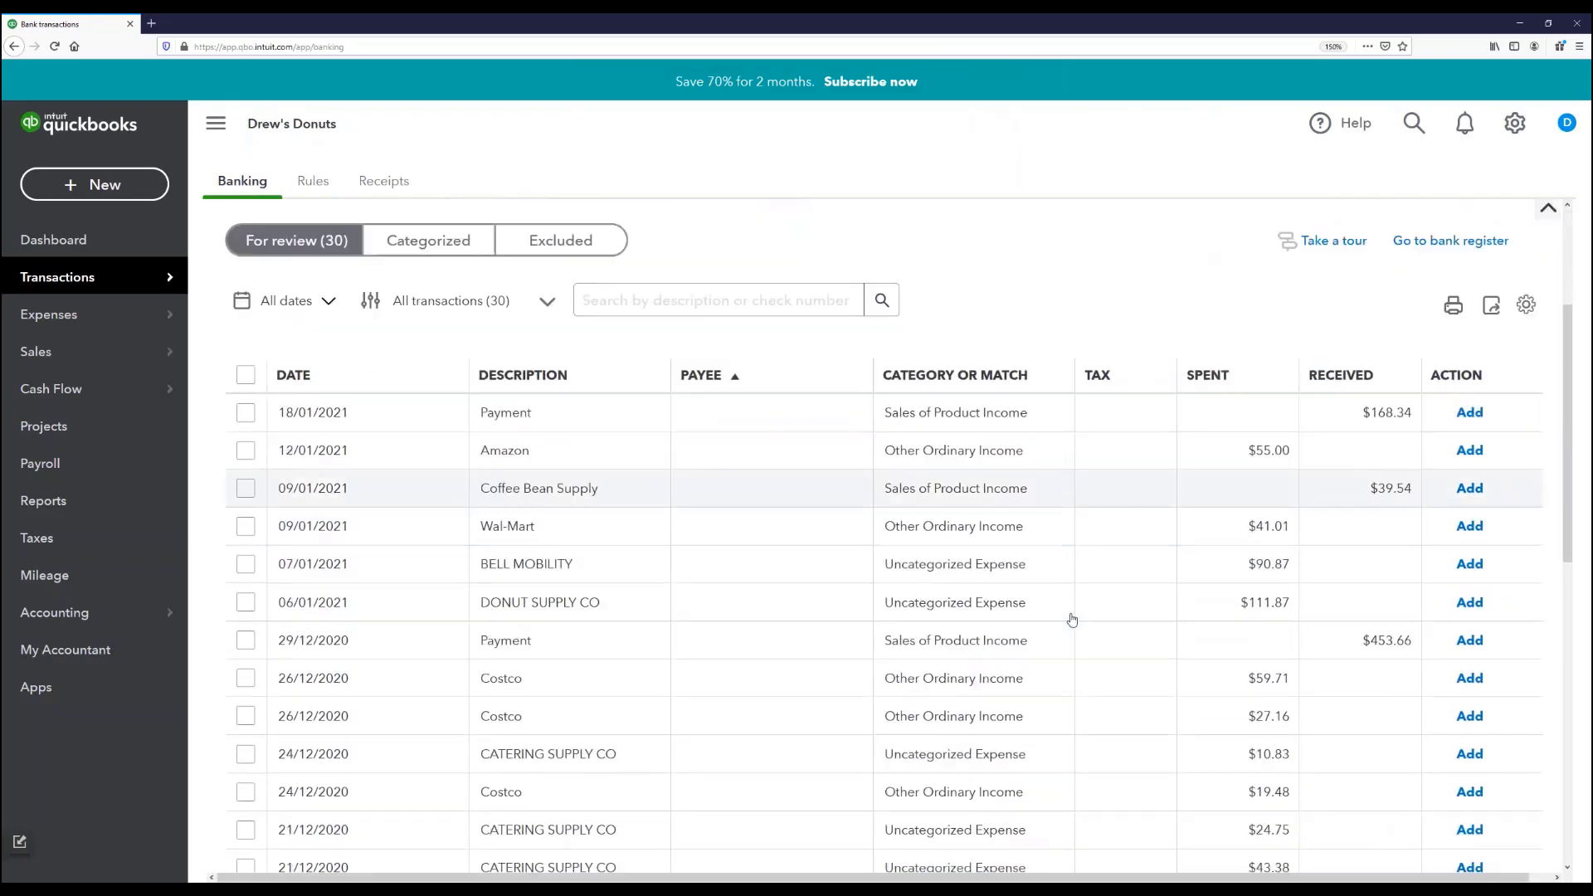
scroll(1068, 620, down, 8)
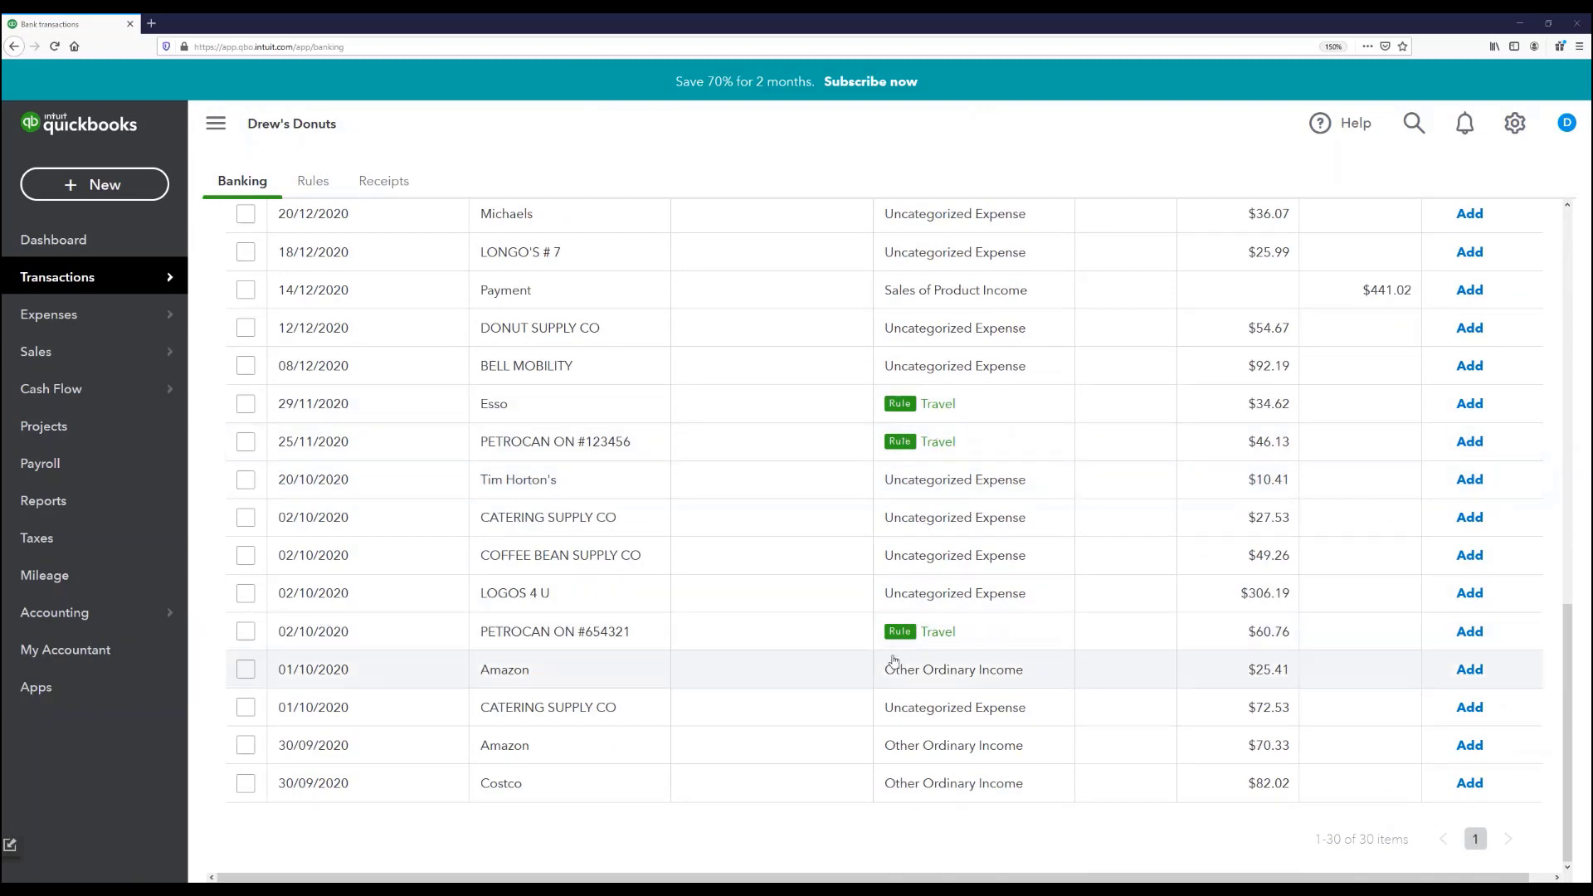
Examine the Esso transaction's details and its split options without splitting it, and highlight the transaction's amount.
click(794, 408)
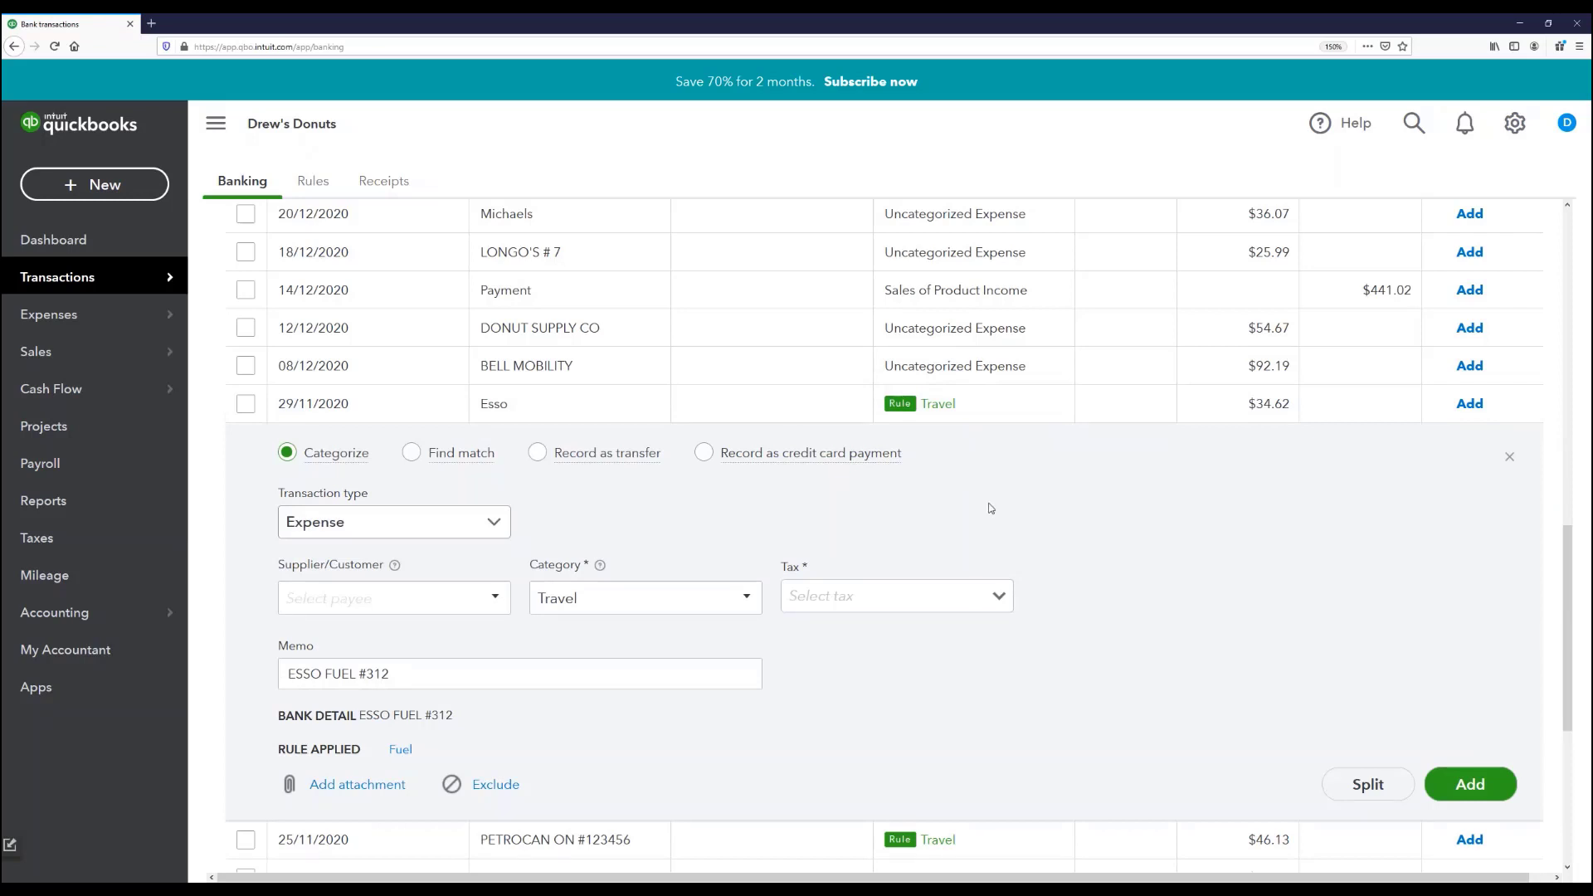
click(1361, 790)
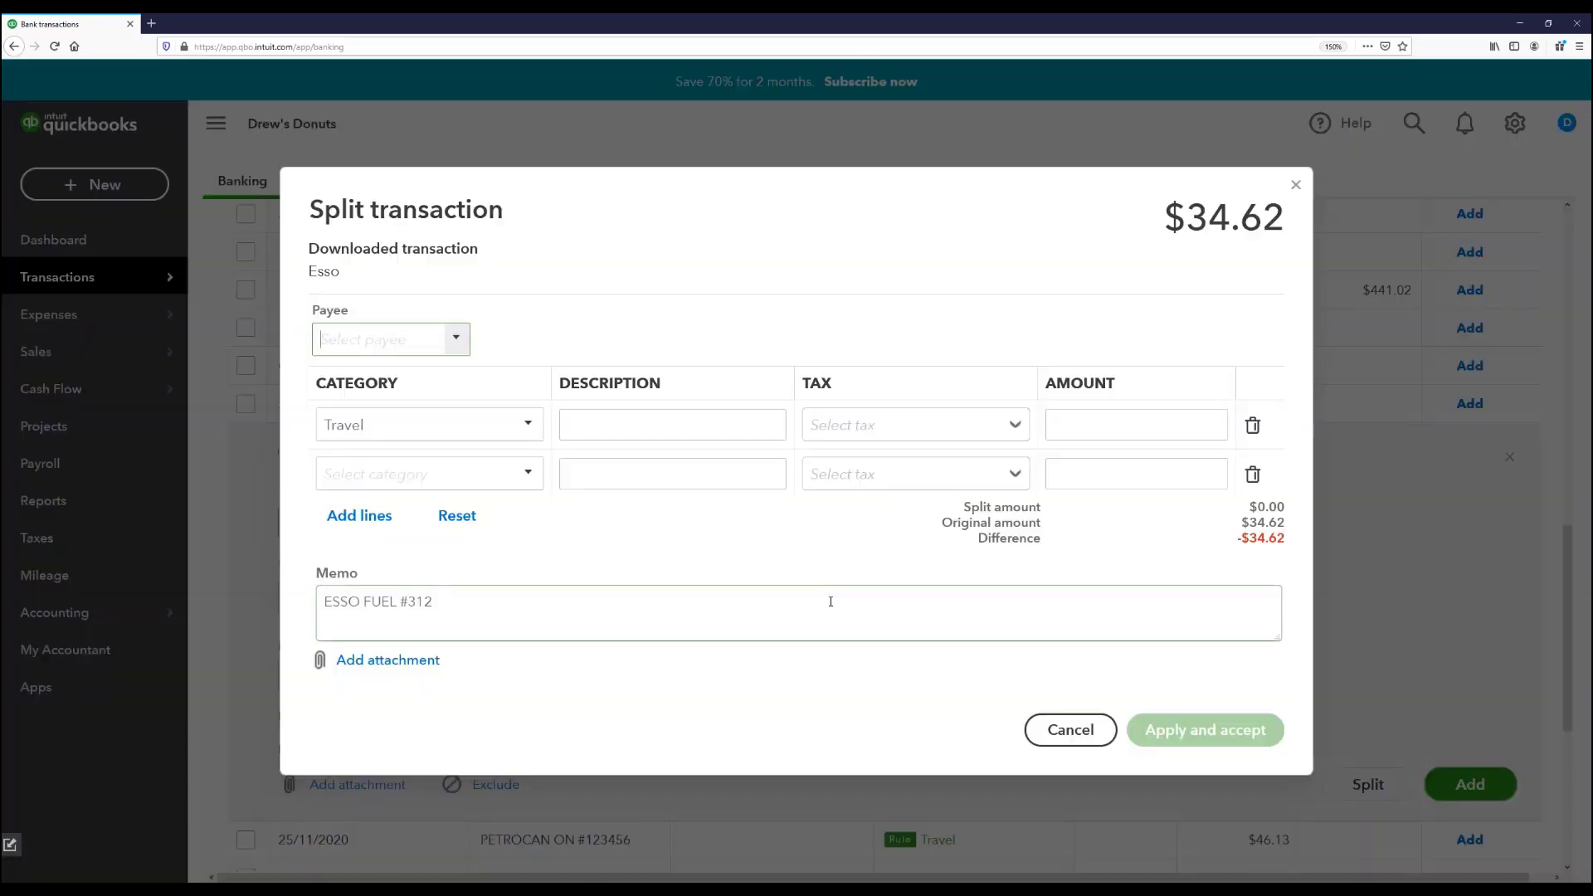
click(1295, 184)
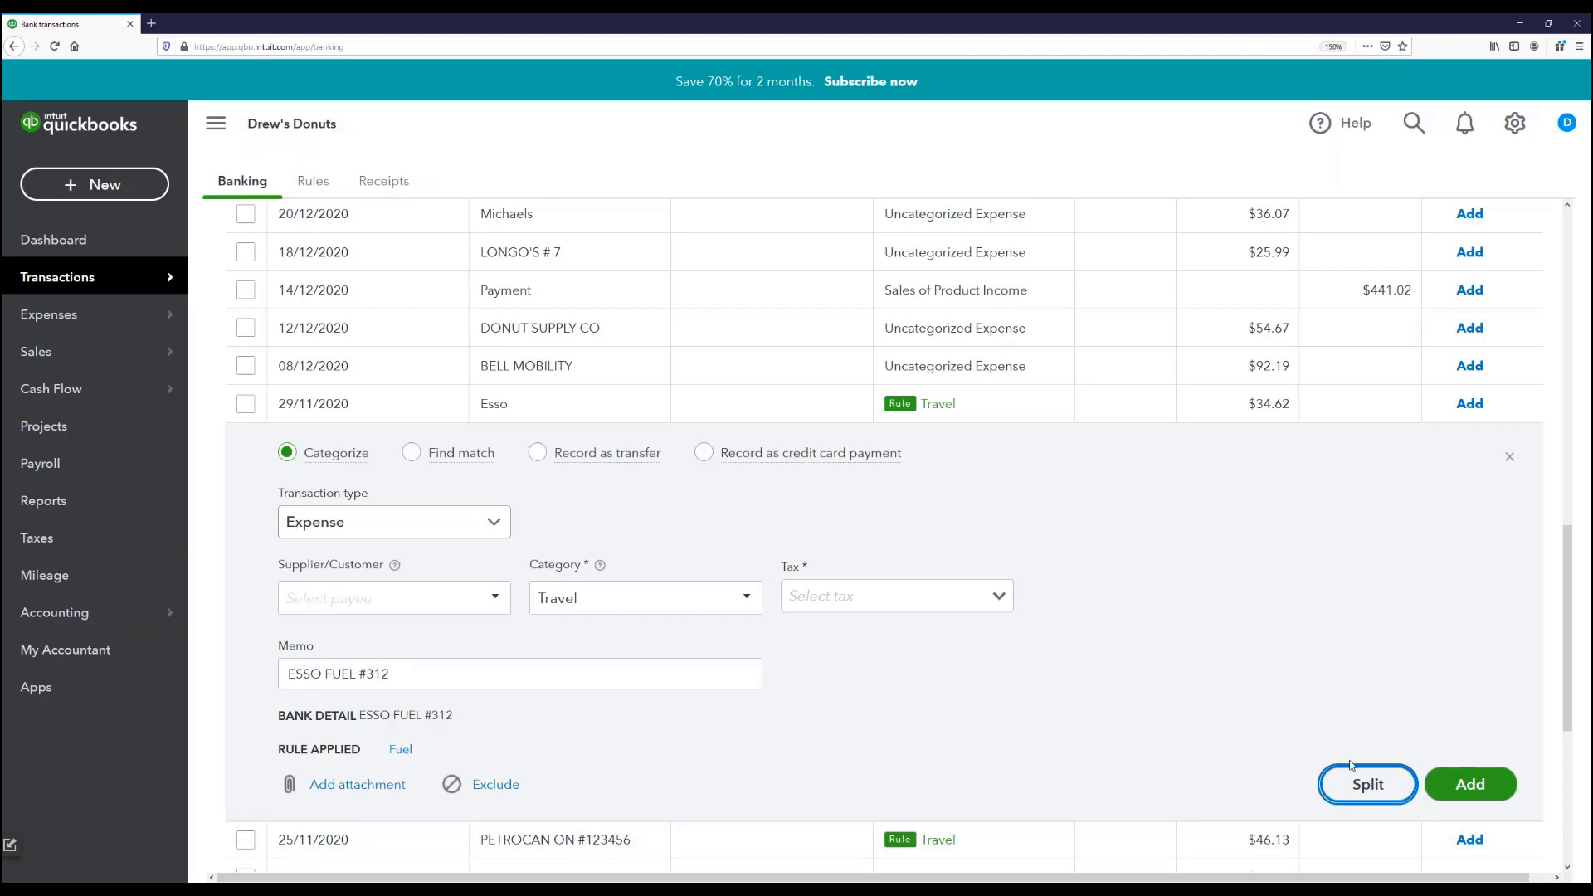
click(1509, 457)
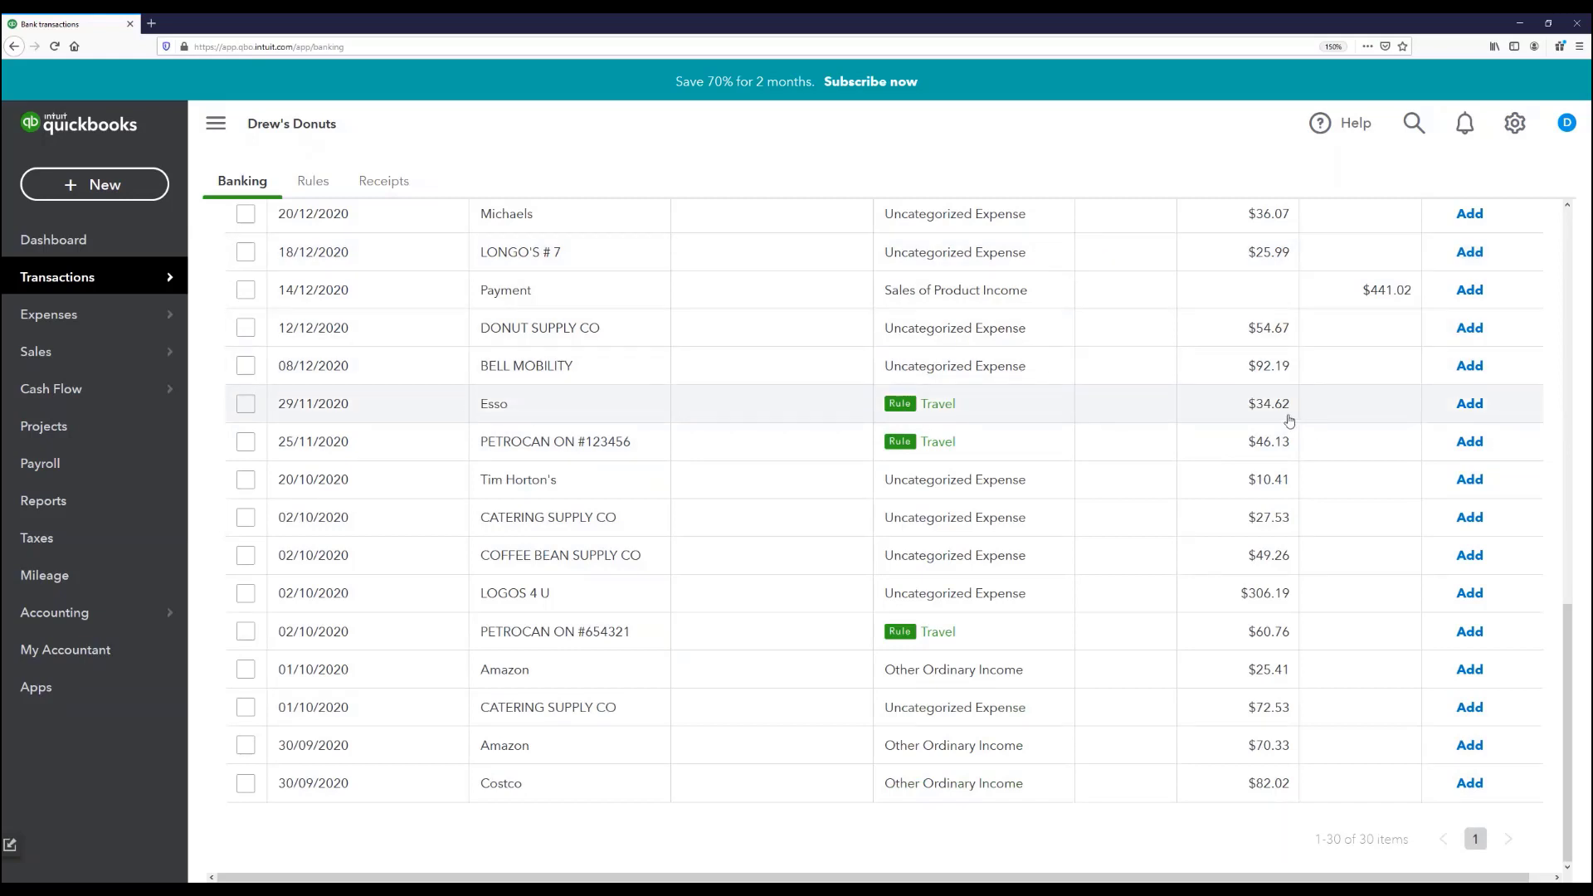
click(1249, 438)
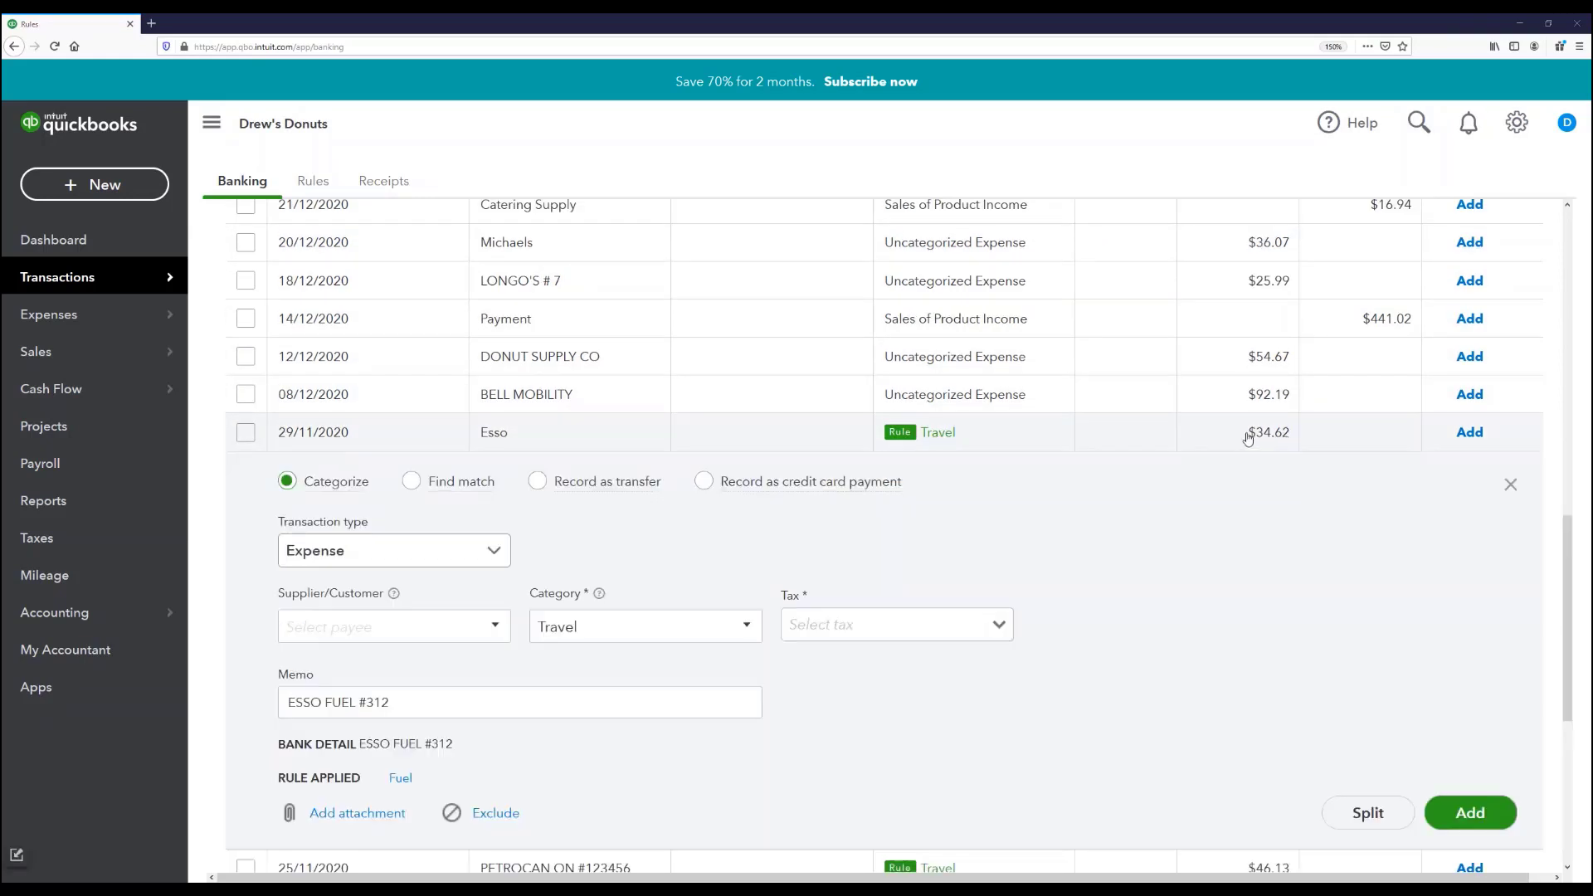
drag(1248, 438, 1284, 438)
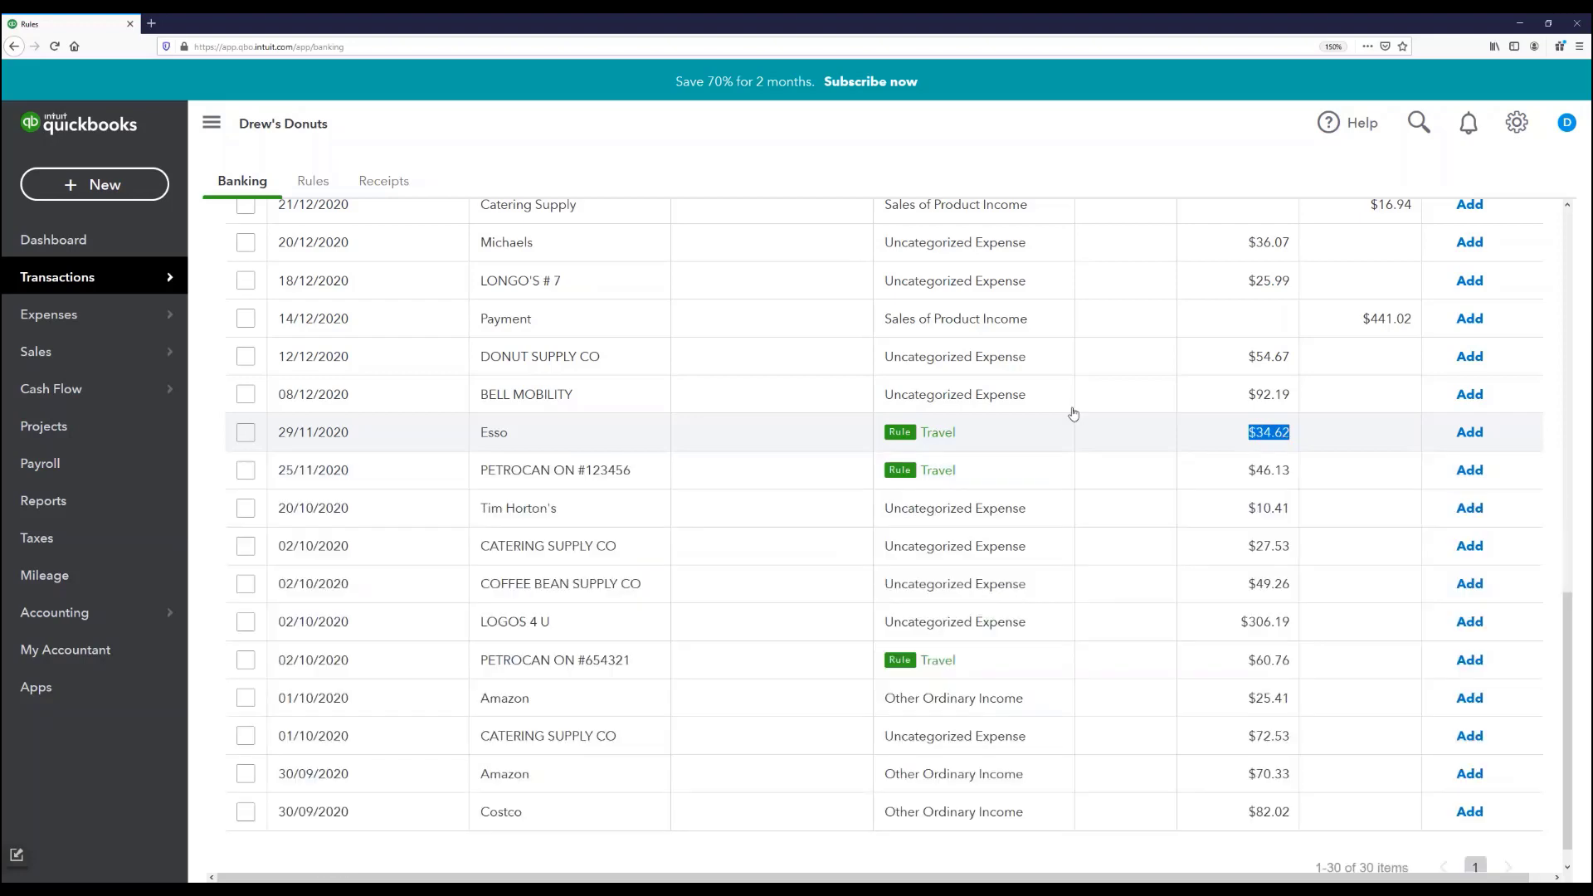
Start a new expense with the payment date 29/11/2020.
click(123, 198)
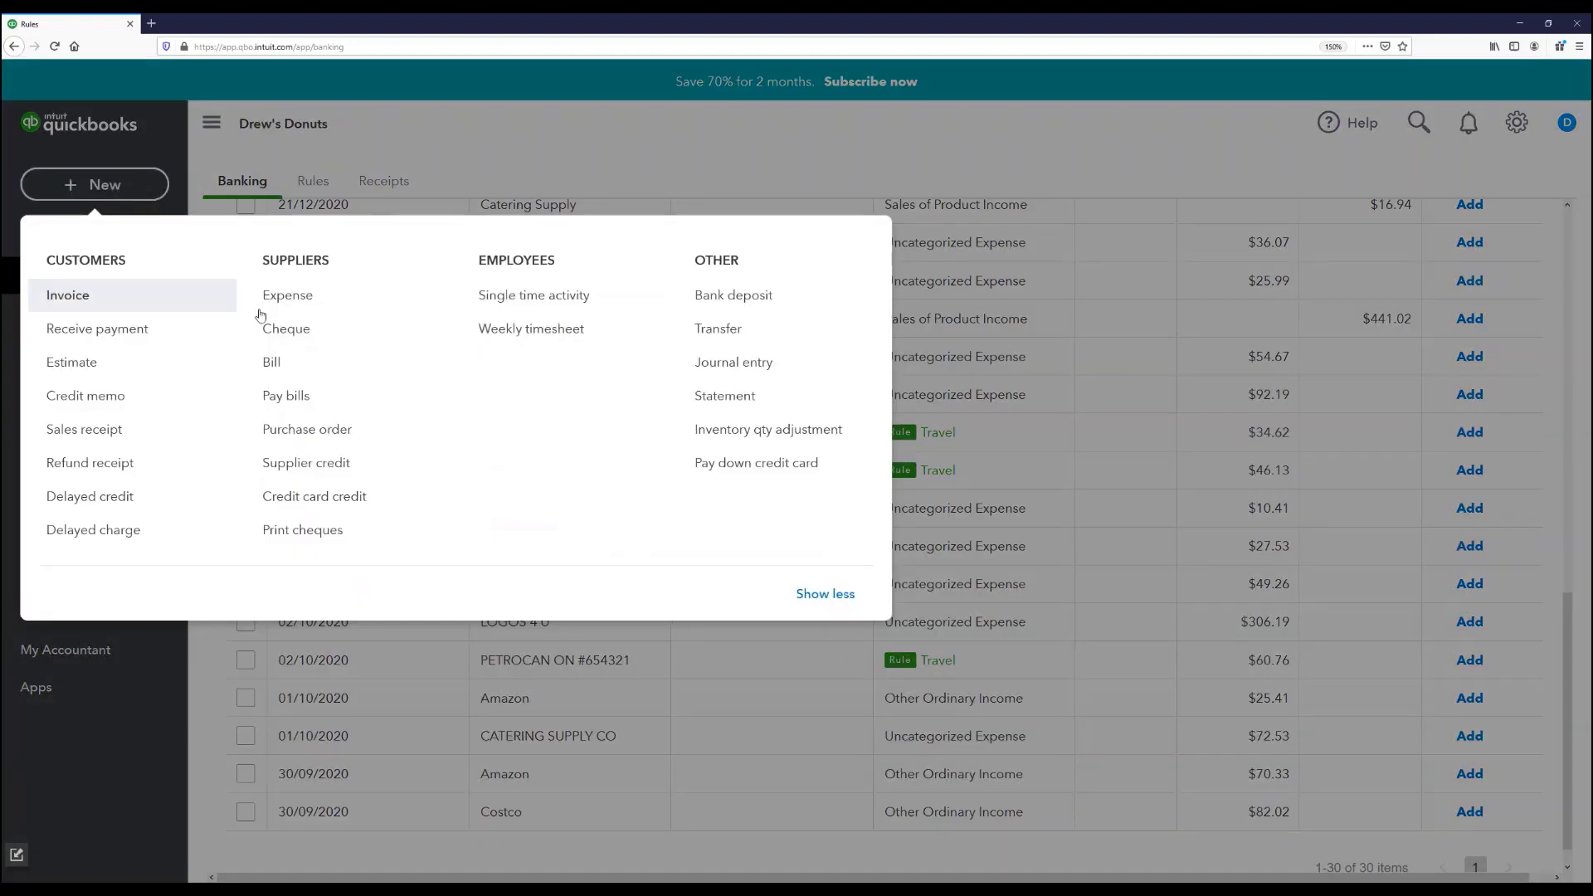
click(296, 303)
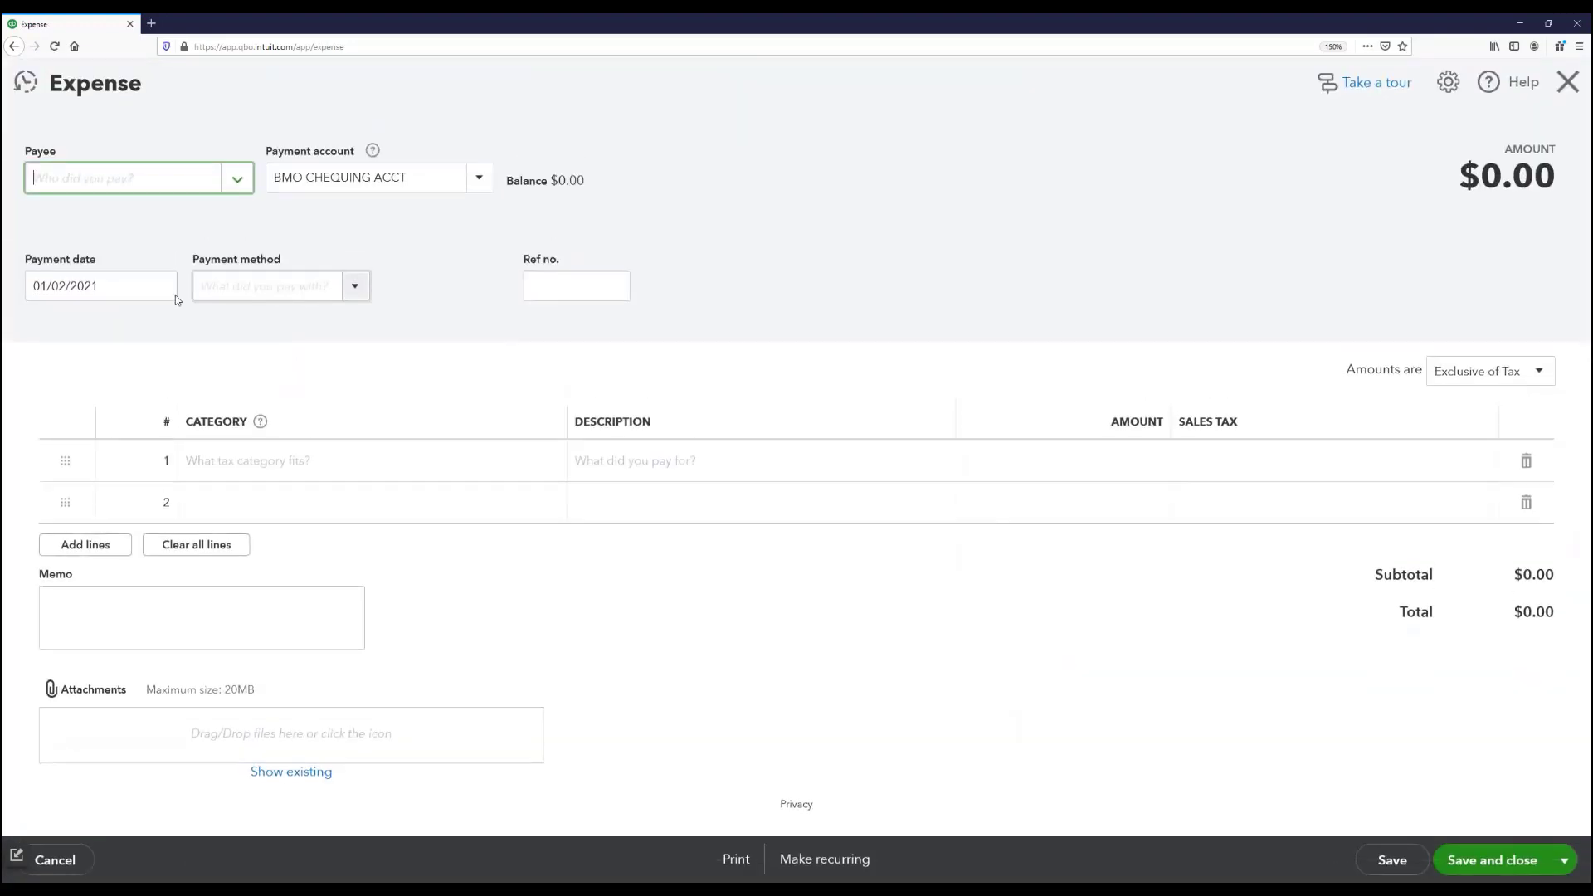
click(160, 285)
click(43, 333)
click(44, 332)
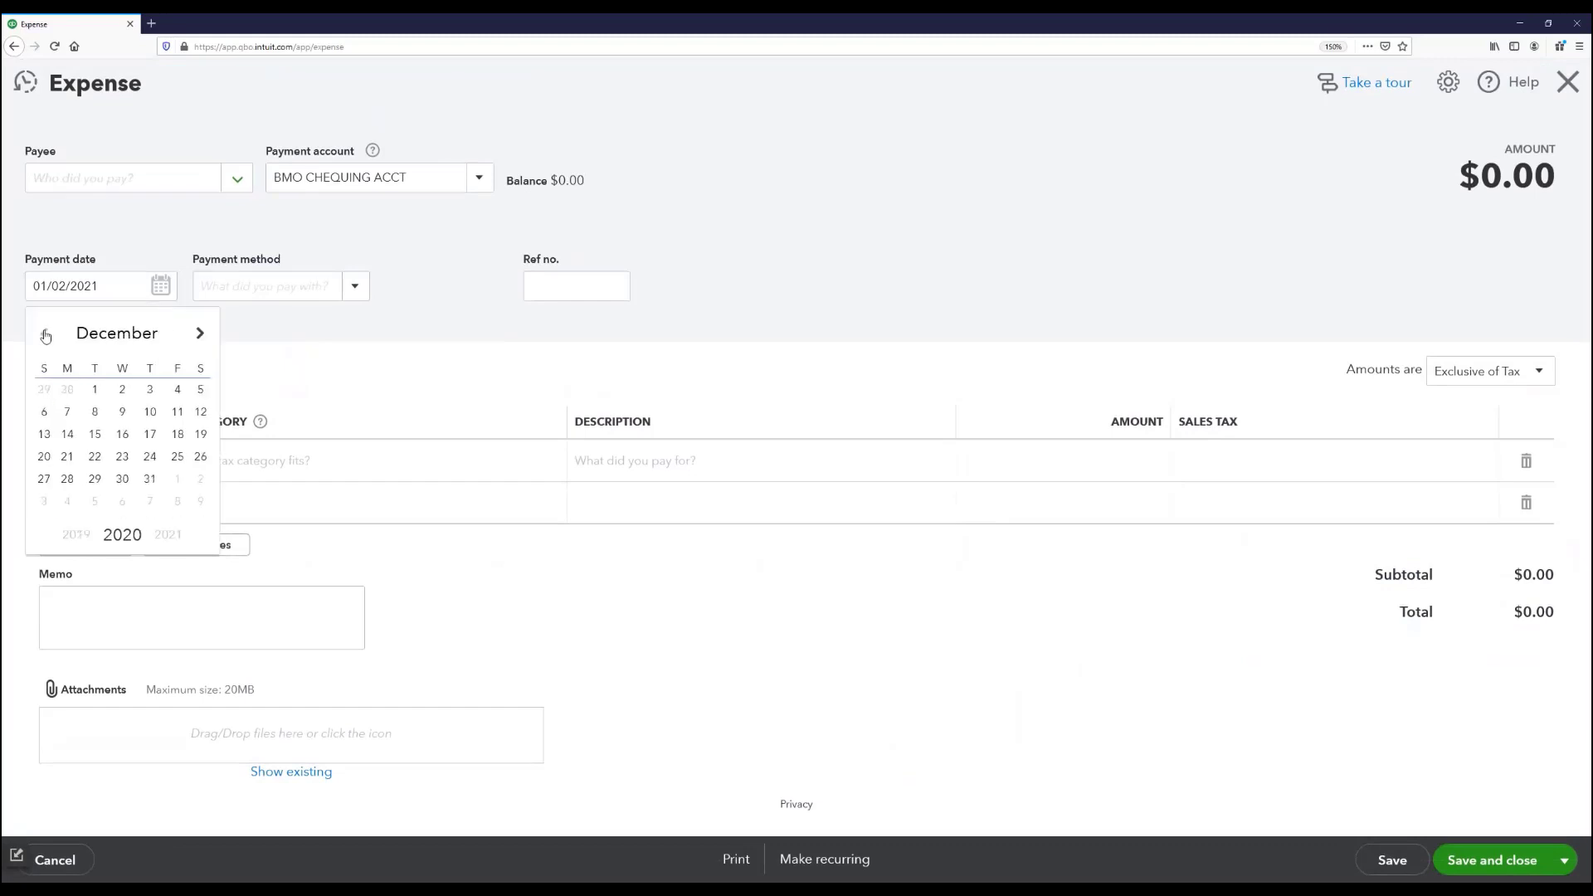
click(44, 333)
click(50, 483)
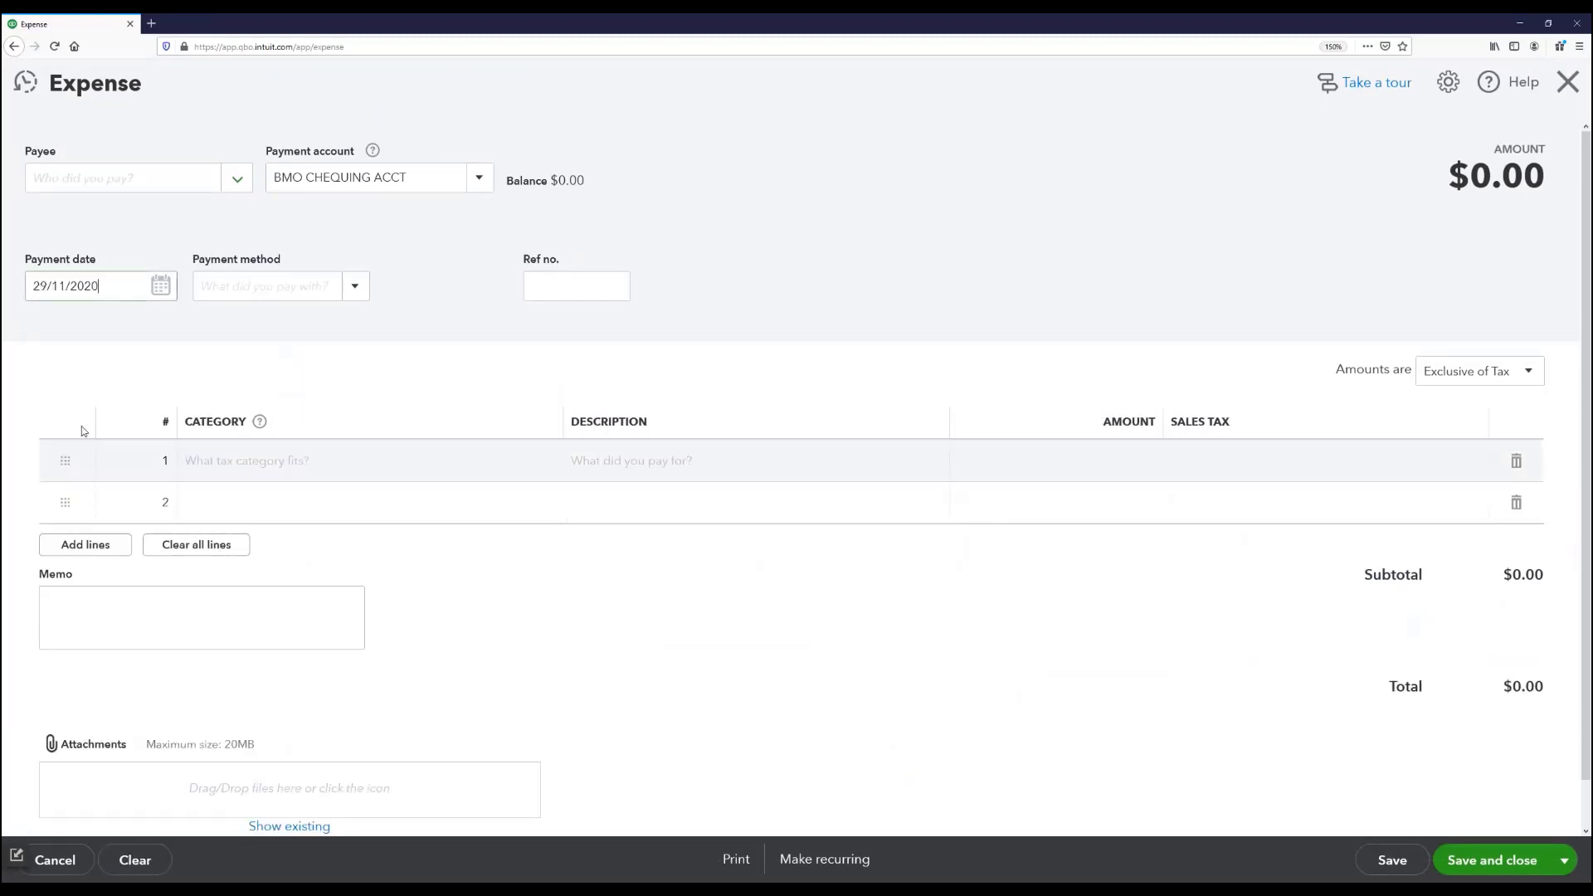
Set the first expense line's category to Travel and make the amounts inclusive of tax.
click(217, 456)
text(Travel)
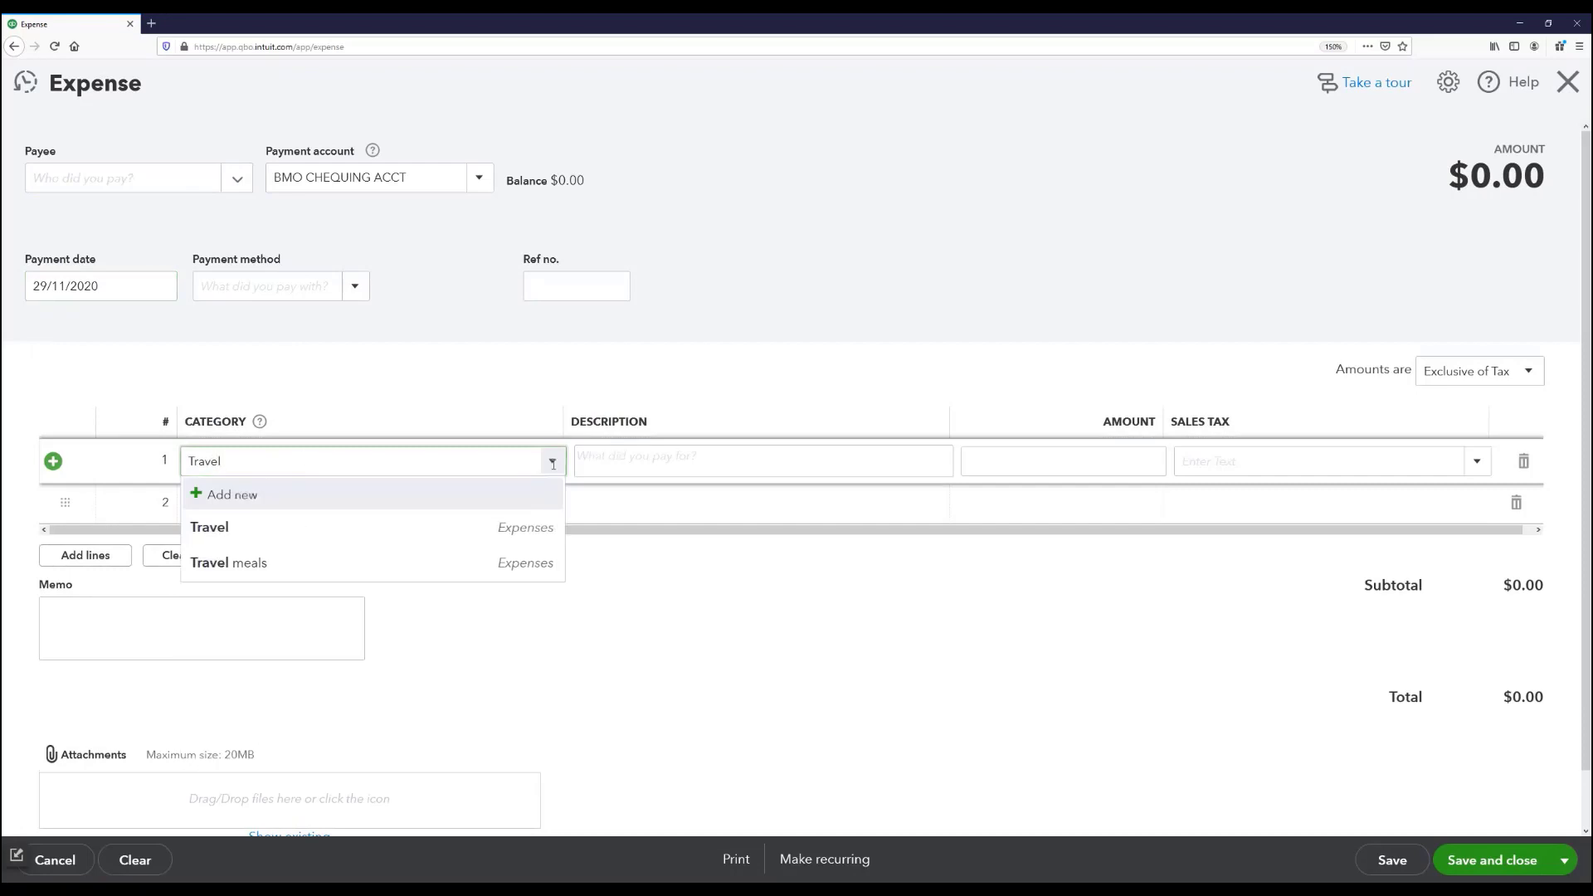
click(1146, 464)
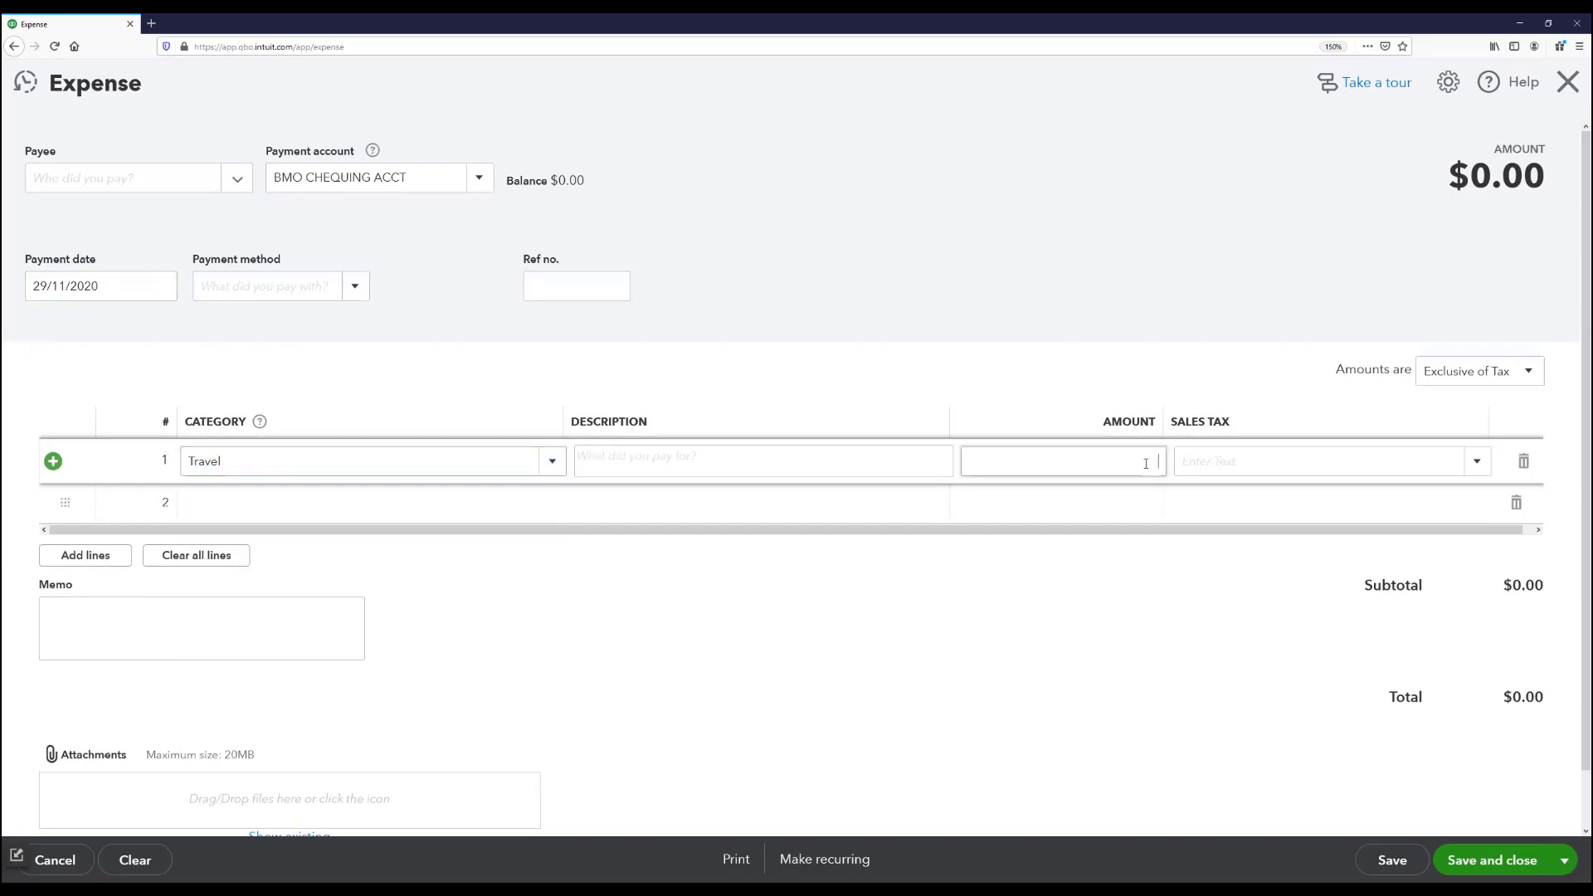
click(1493, 375)
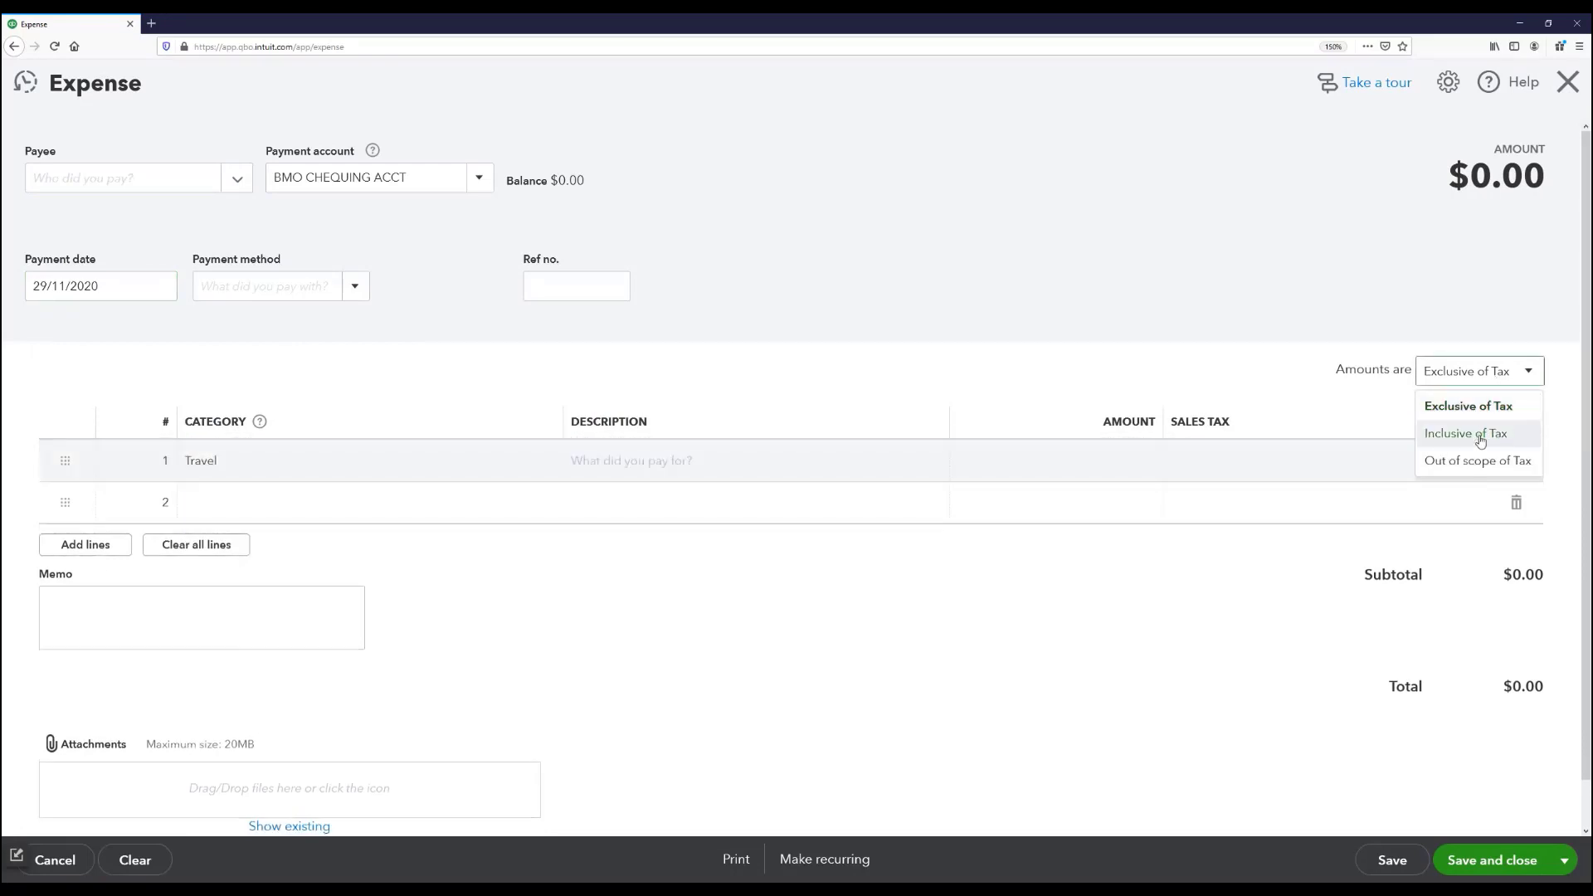
click(1439, 430)
Apply HST ON sales tax and an amount of 34.62 to the Travel line, and save and close the expense.
click(1399, 455)
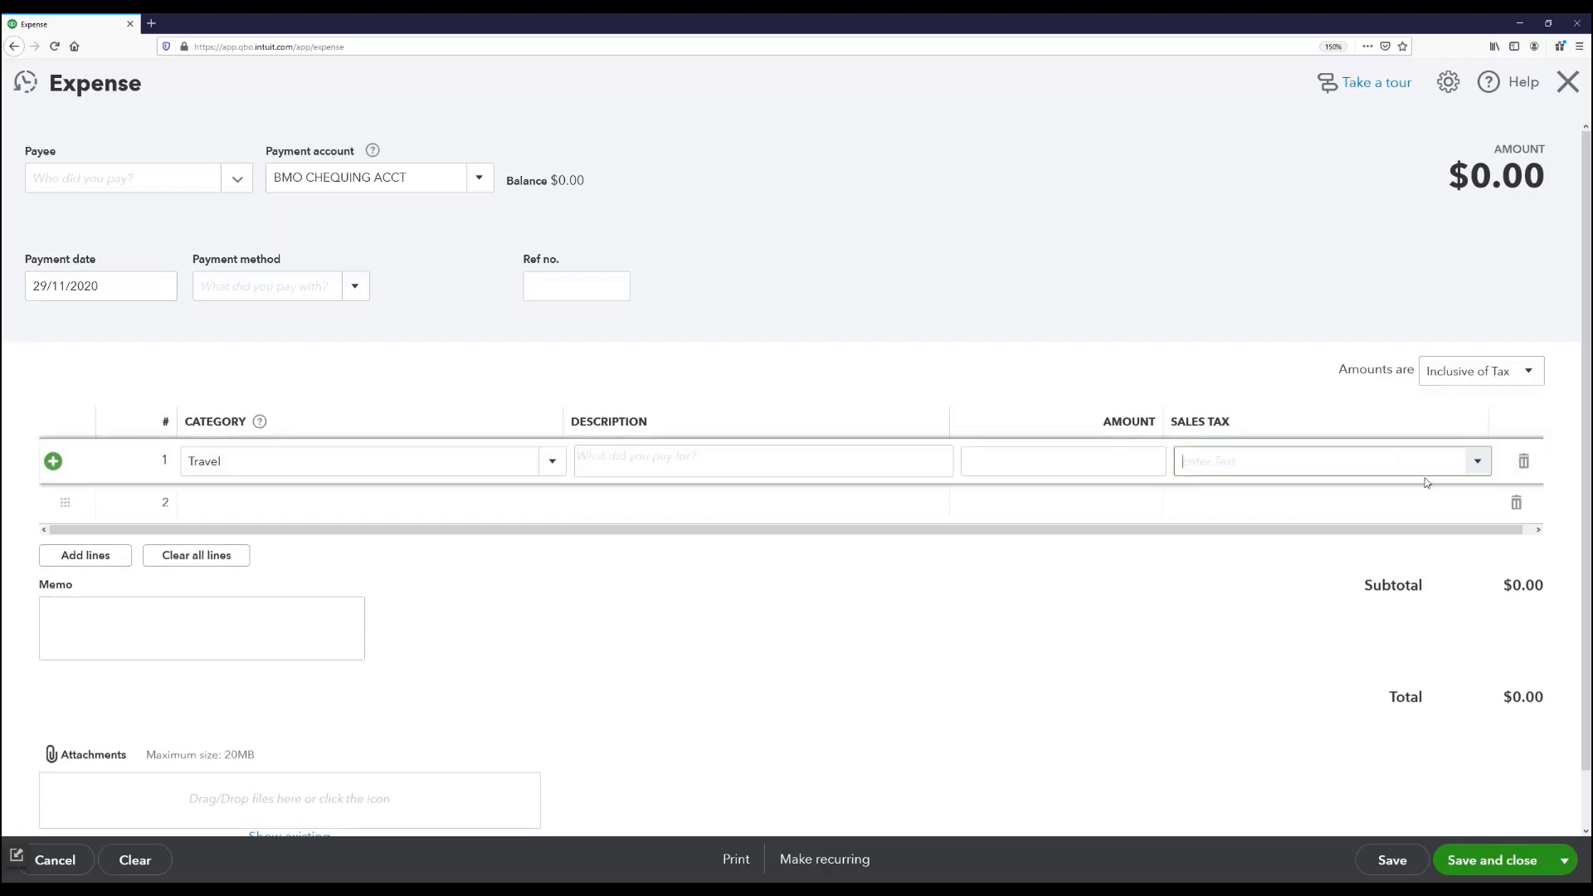
click(1476, 461)
click(1253, 599)
click(1119, 458)
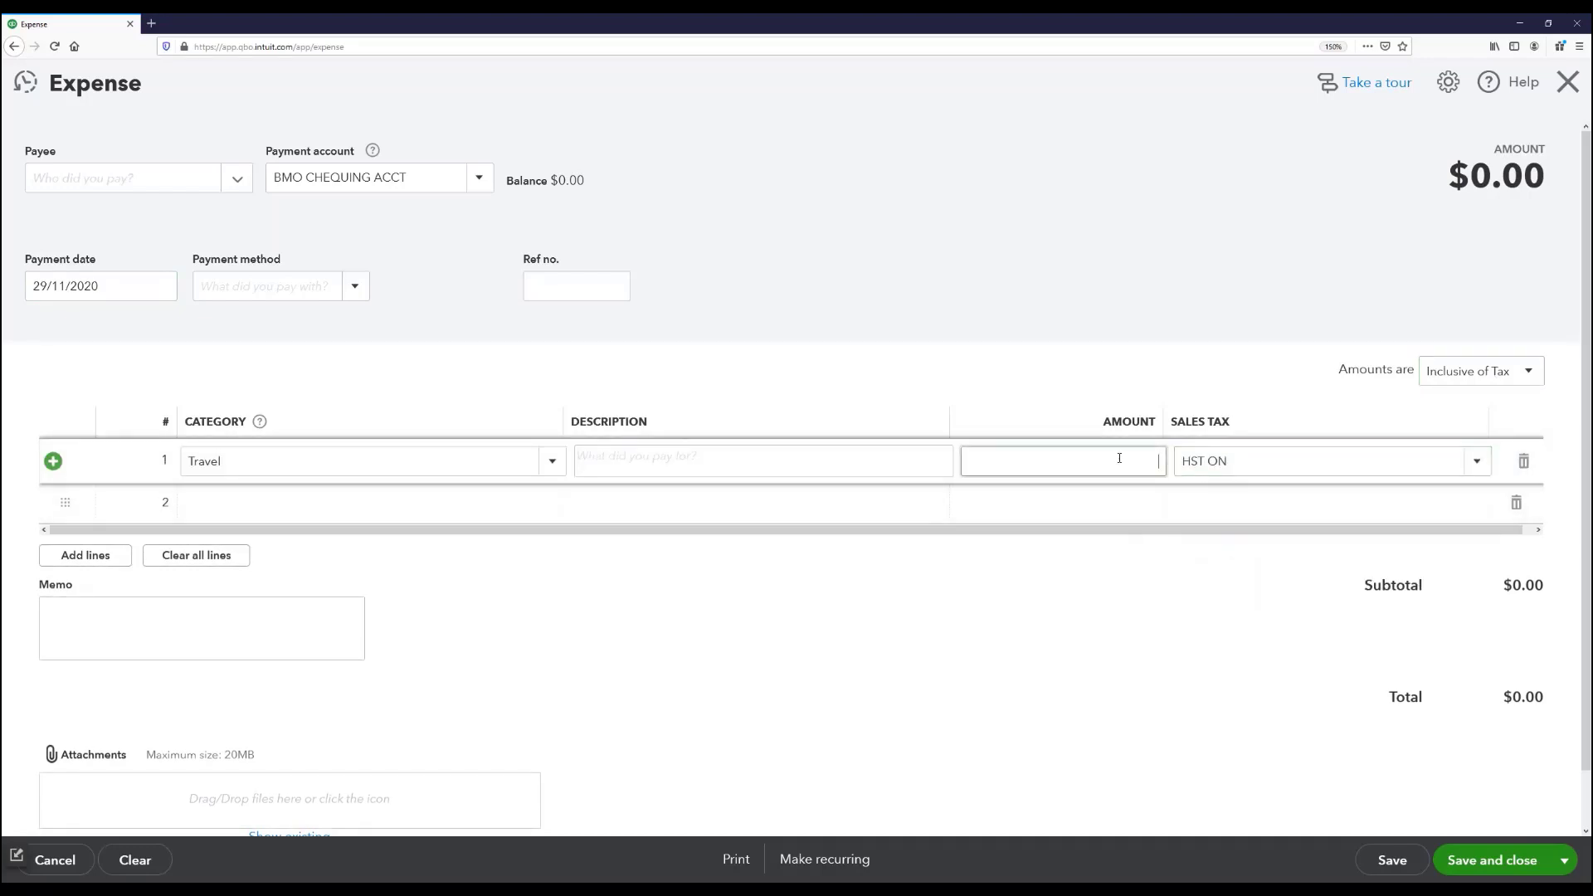
text(34.62)
click(1152, 584)
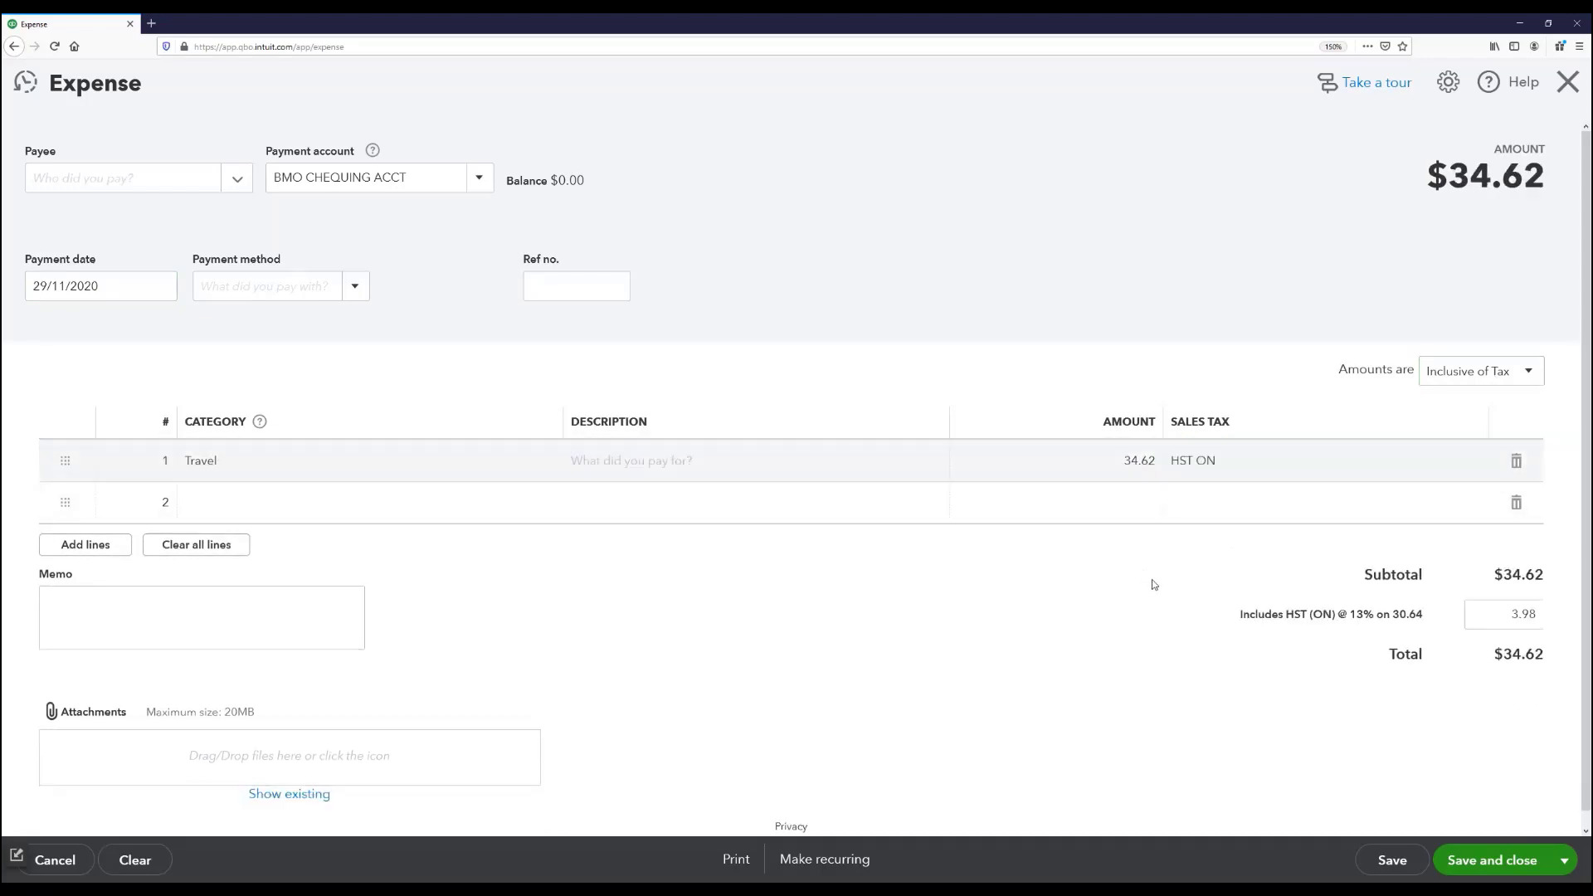
click(1494, 863)
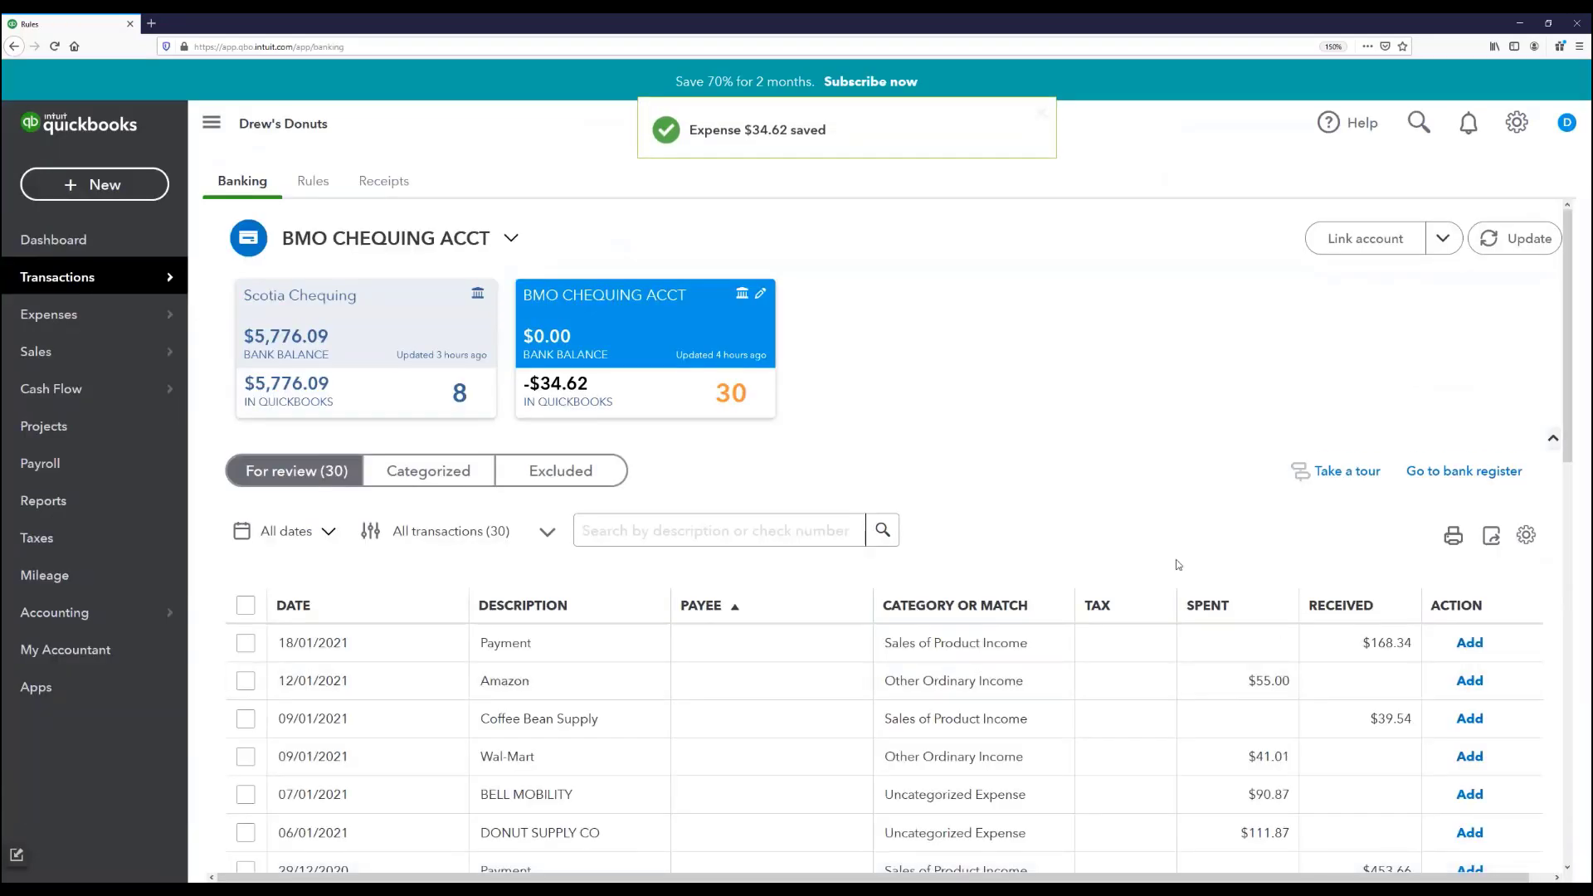
Check how the Esso purchase is matched in the transactions for review, with the page zoom reset to the default.
scroll(960, 398, down, 5)
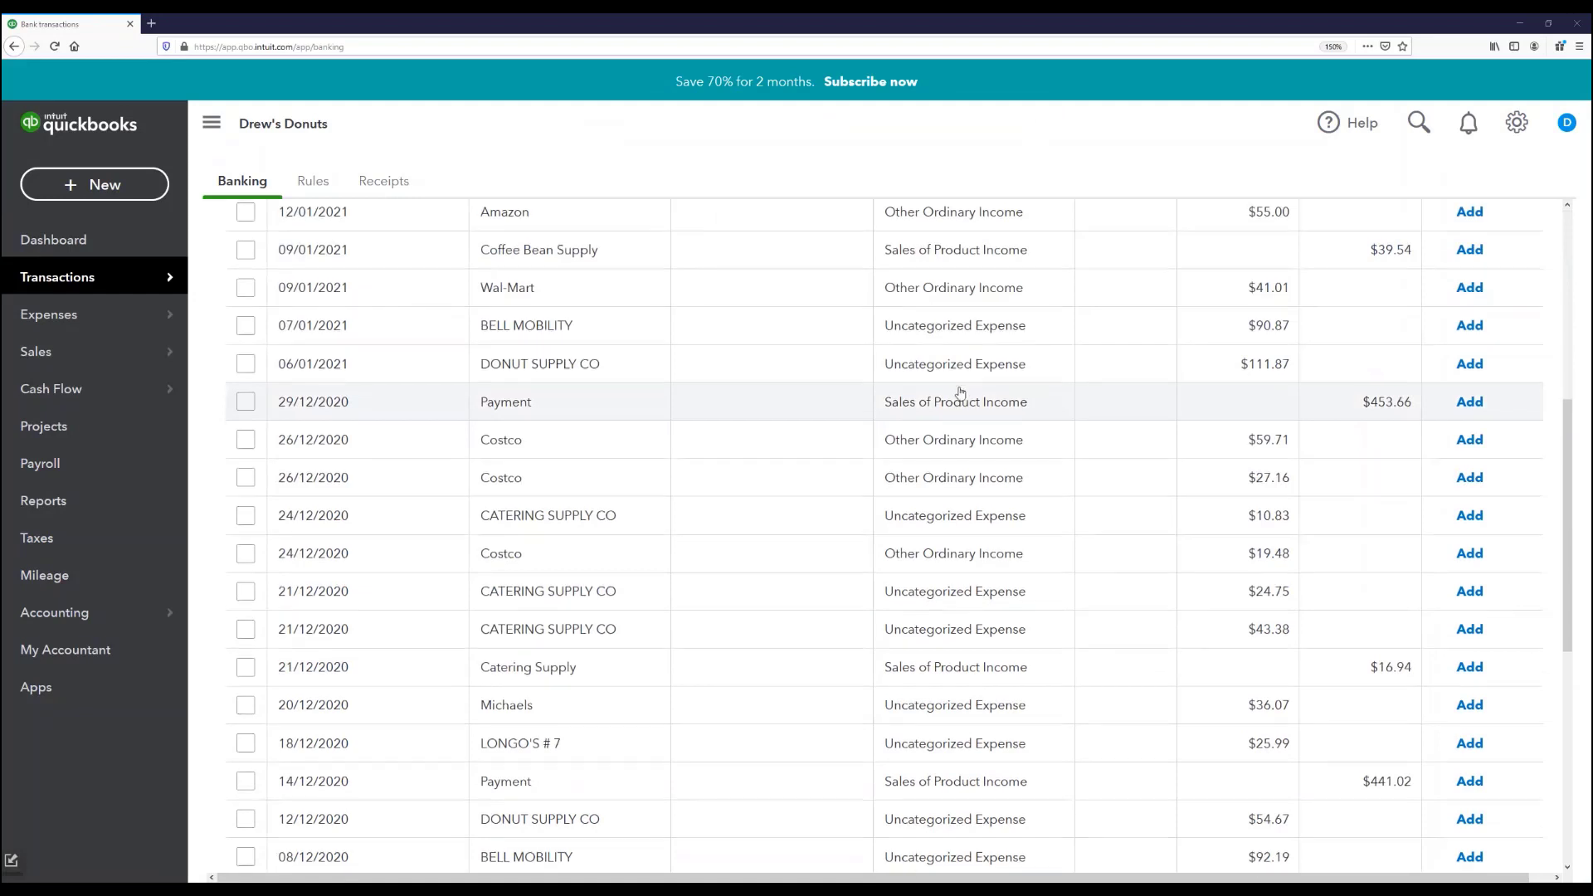
scroll(960, 404, down, 6)
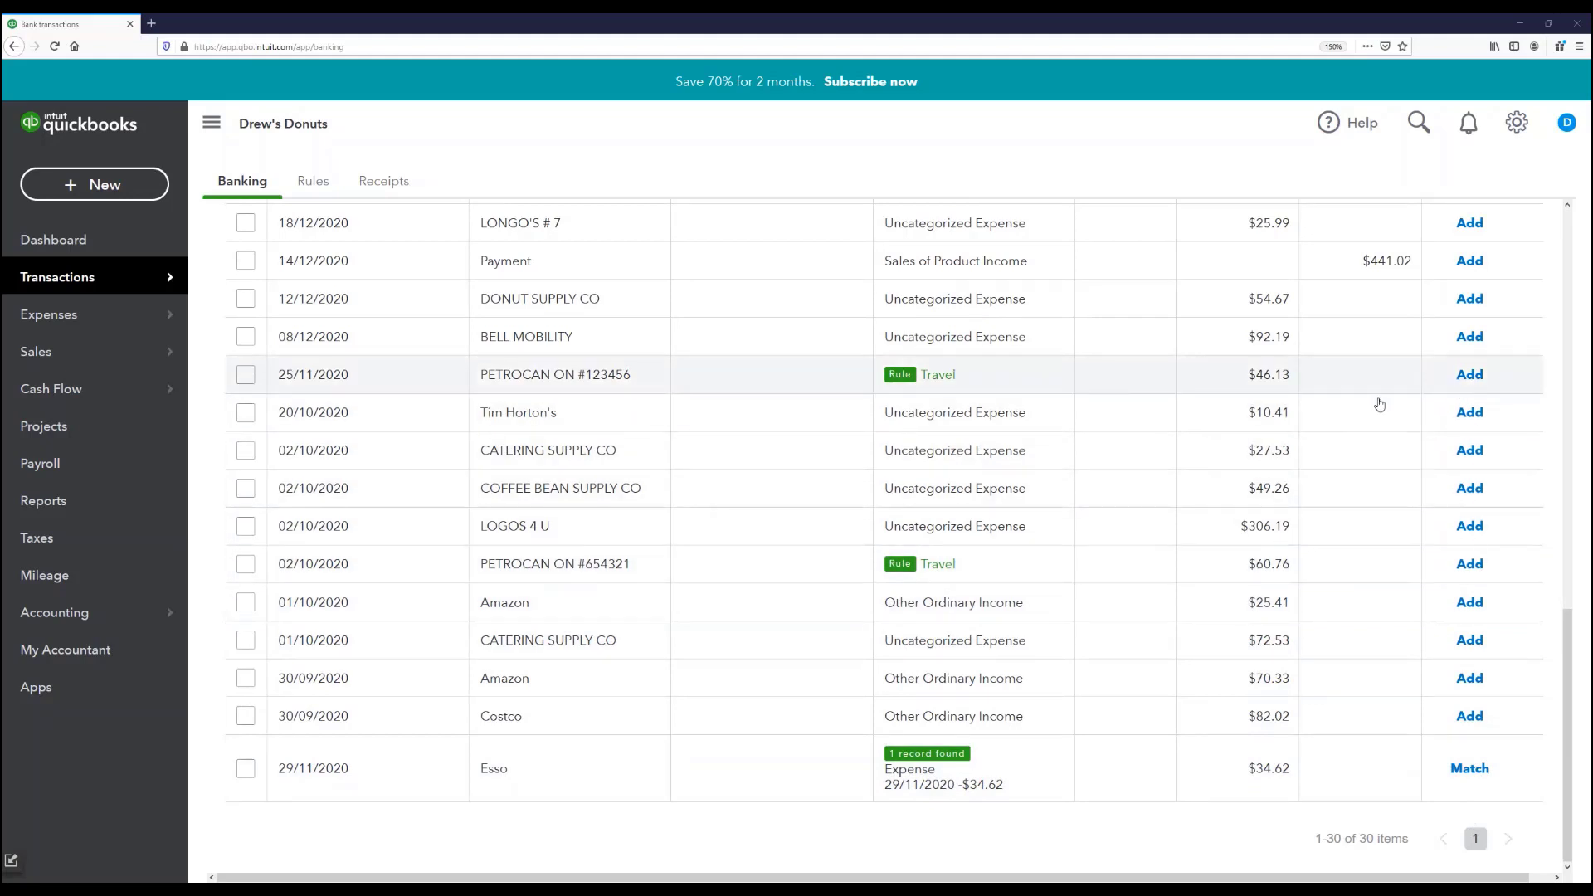
key(ctrl+0)
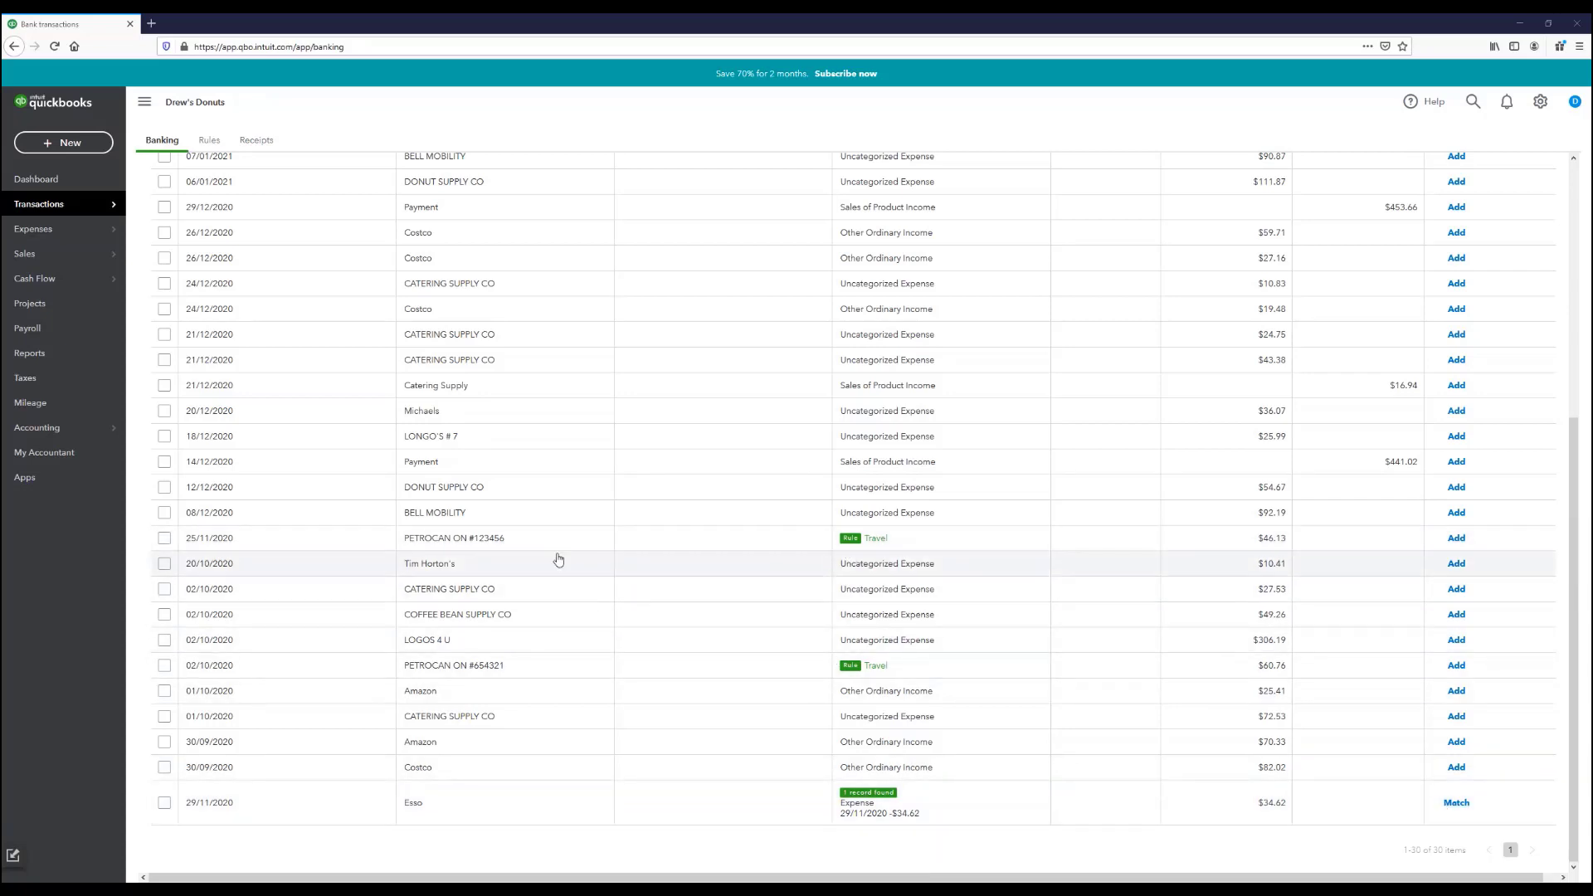
scroll(249, 466, up, 5)
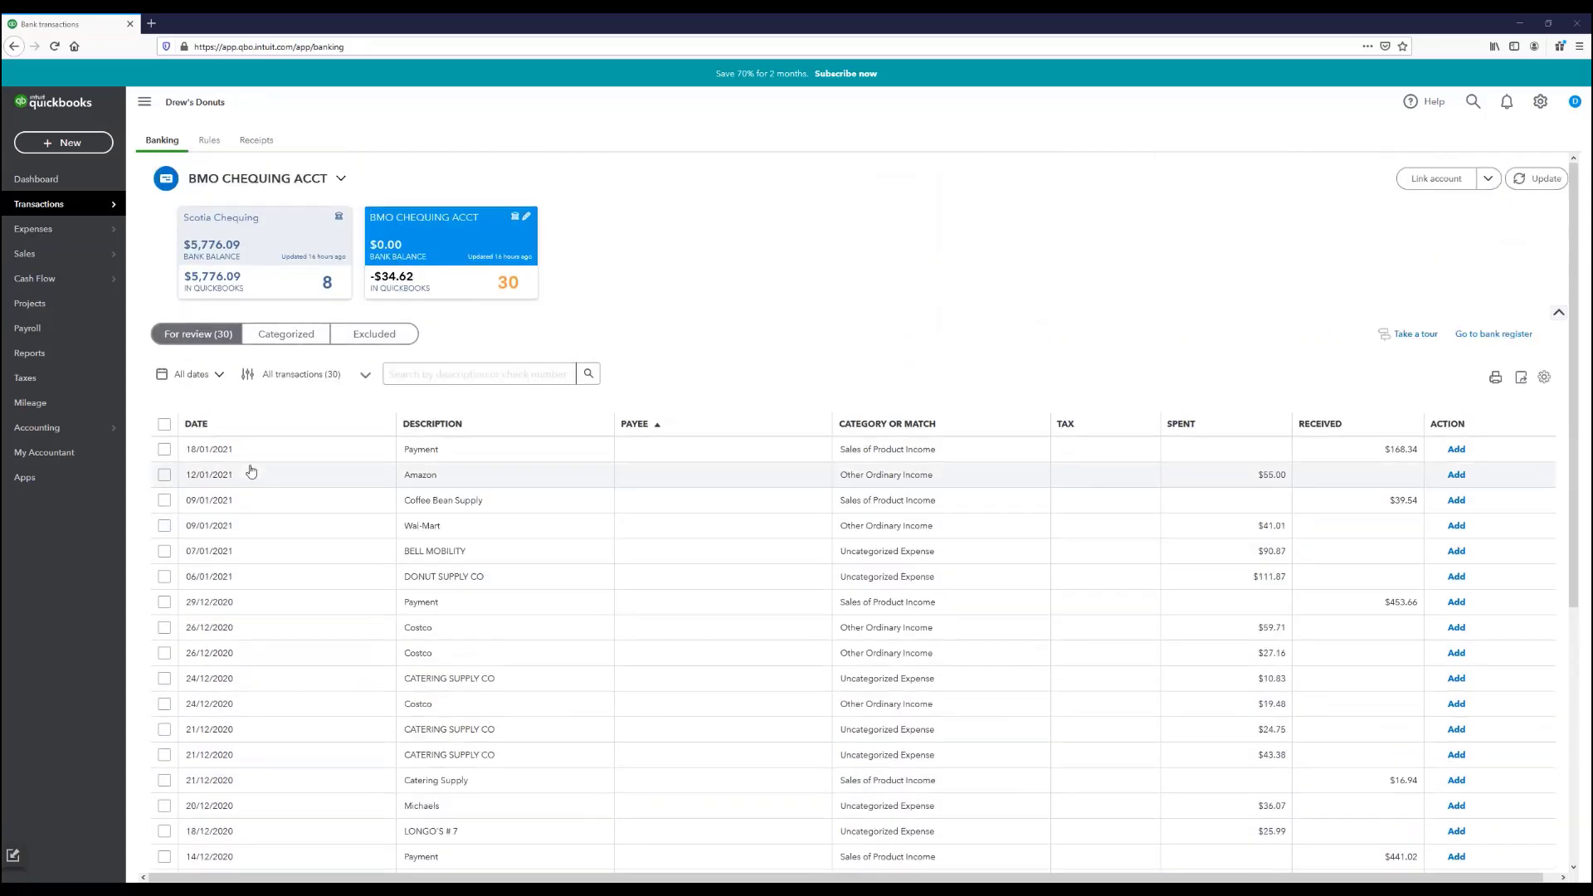
Edit the Fuel rule to turn on Auto-add and assign HST ON (13%) tax, and save it.
click(209, 141)
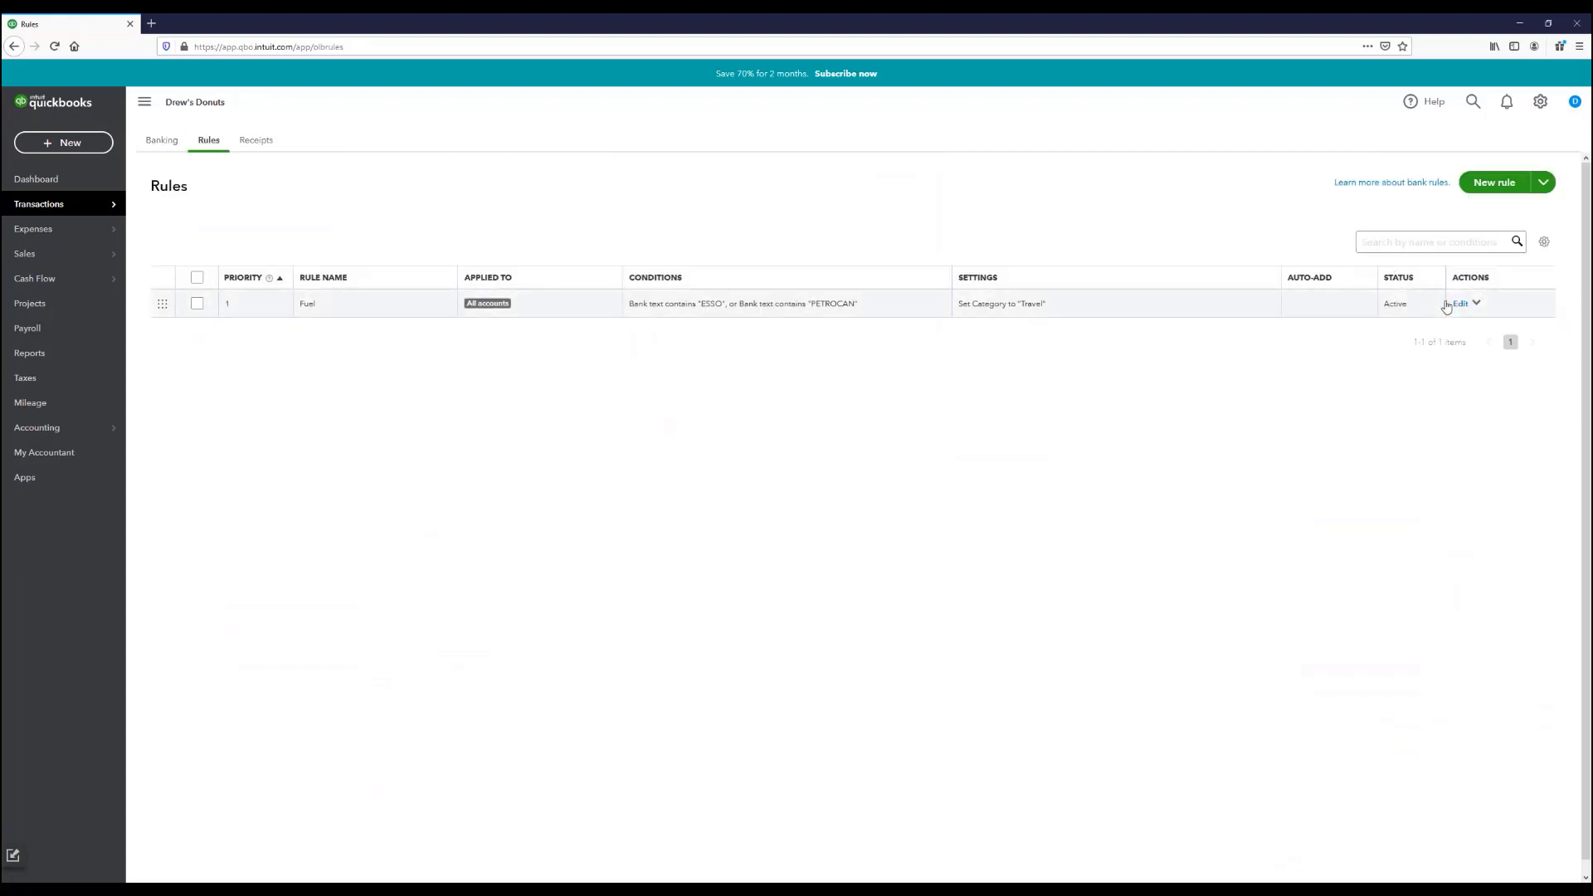
click(1459, 305)
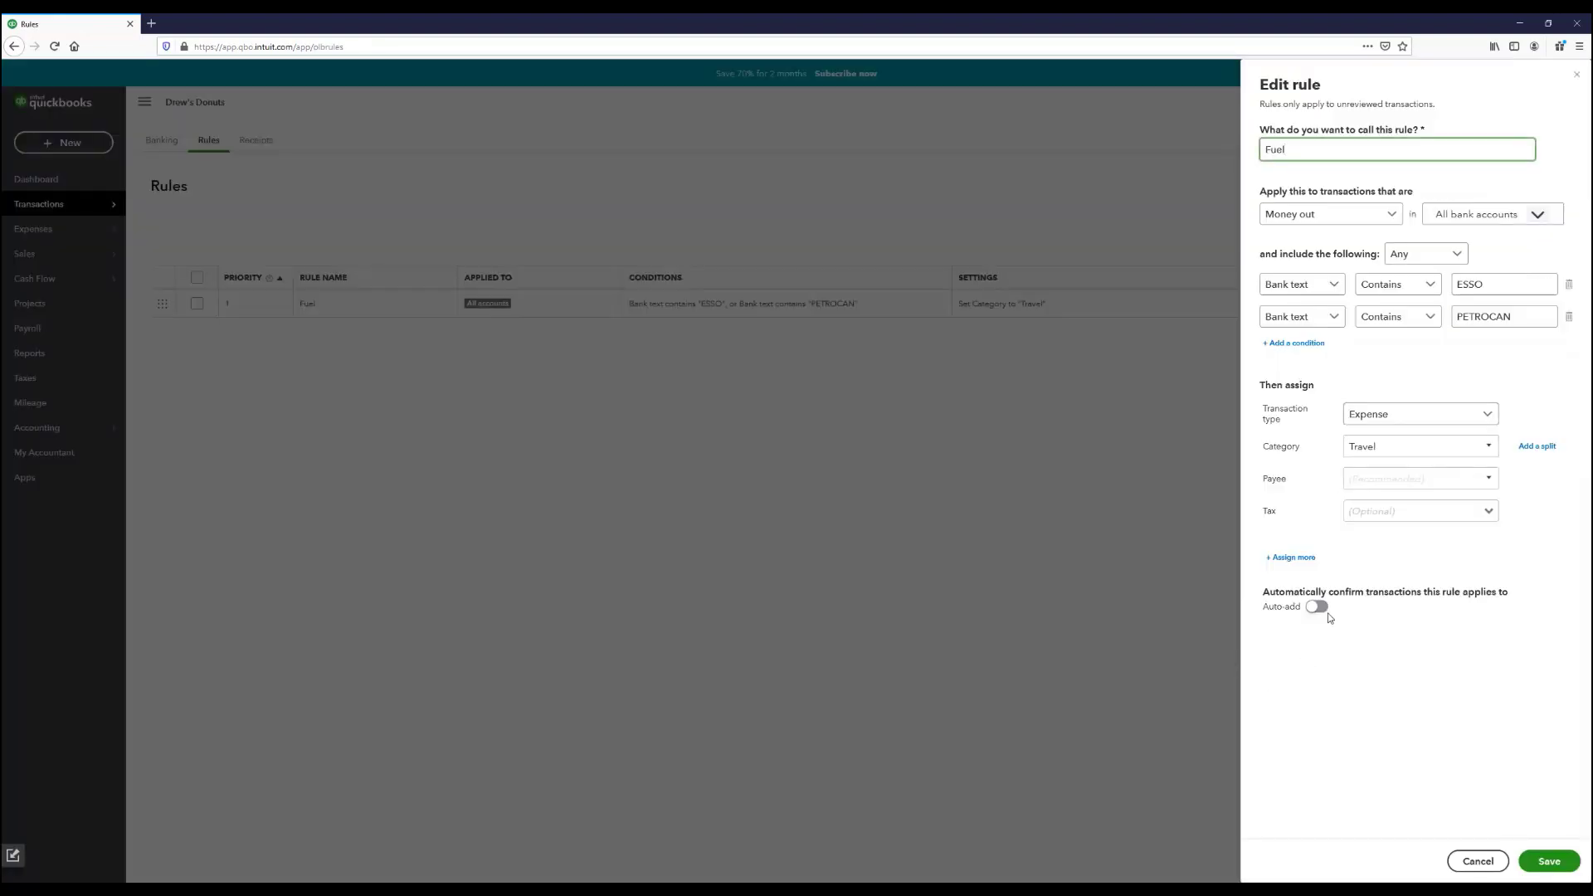
click(1318, 607)
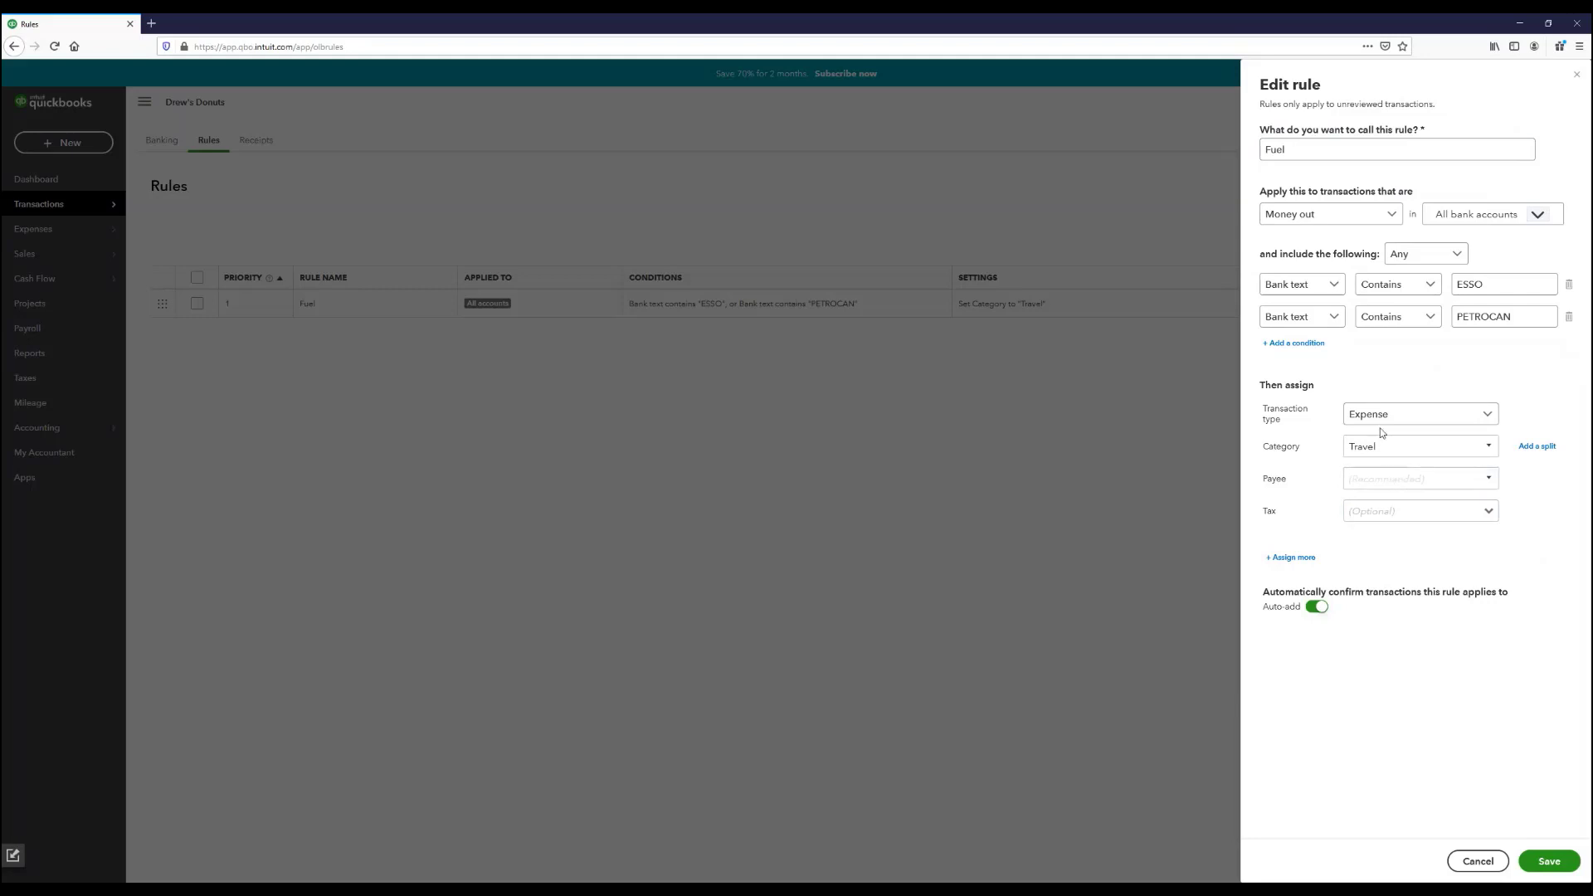
click(1487, 511)
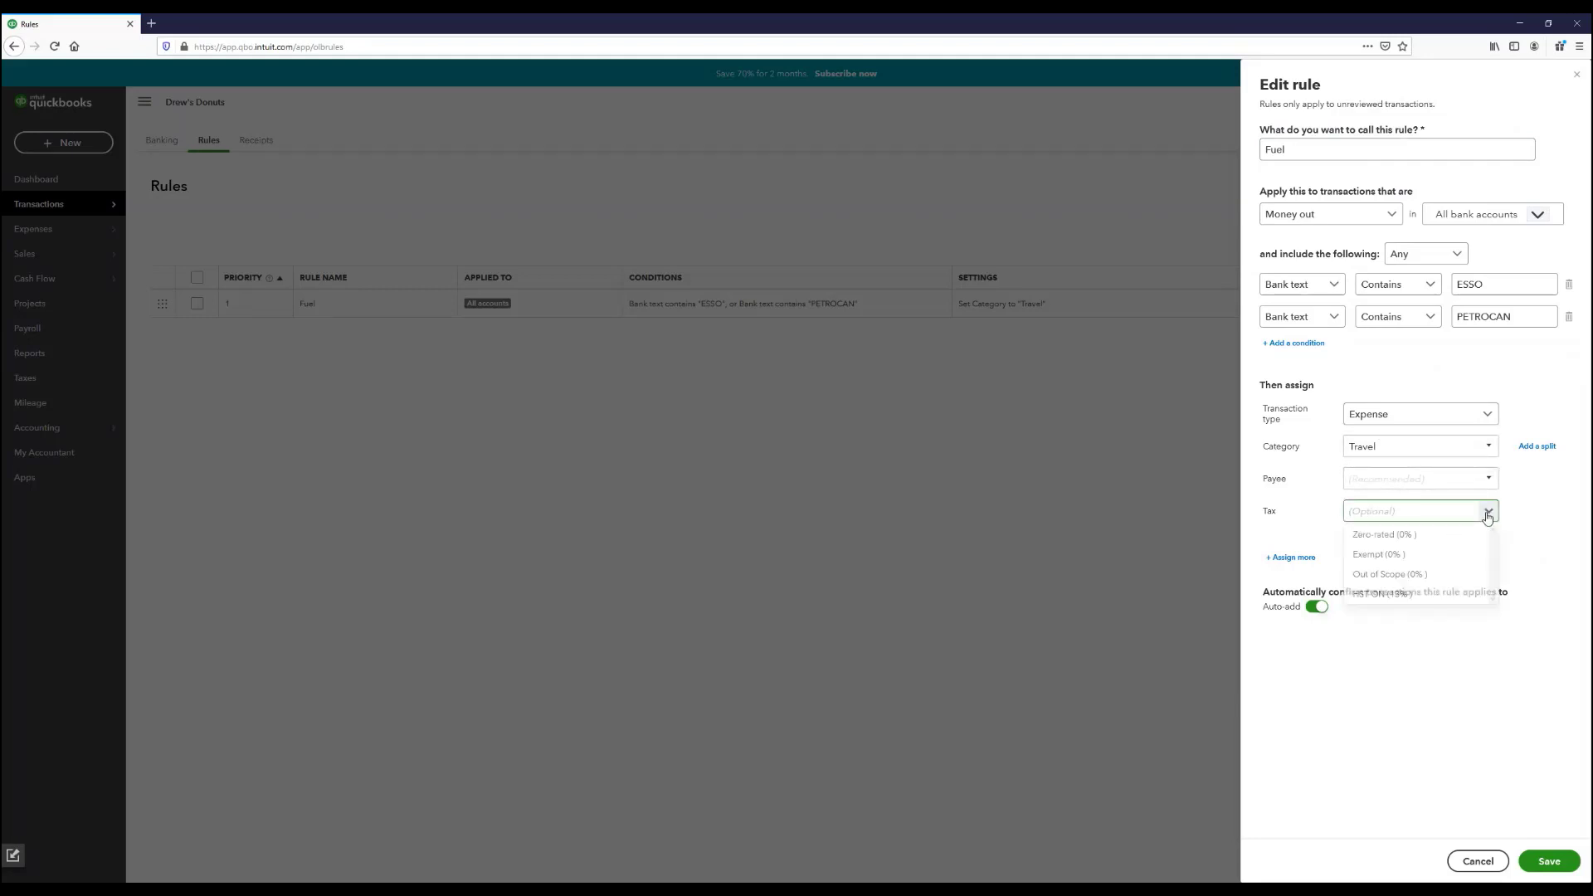
click(1405, 594)
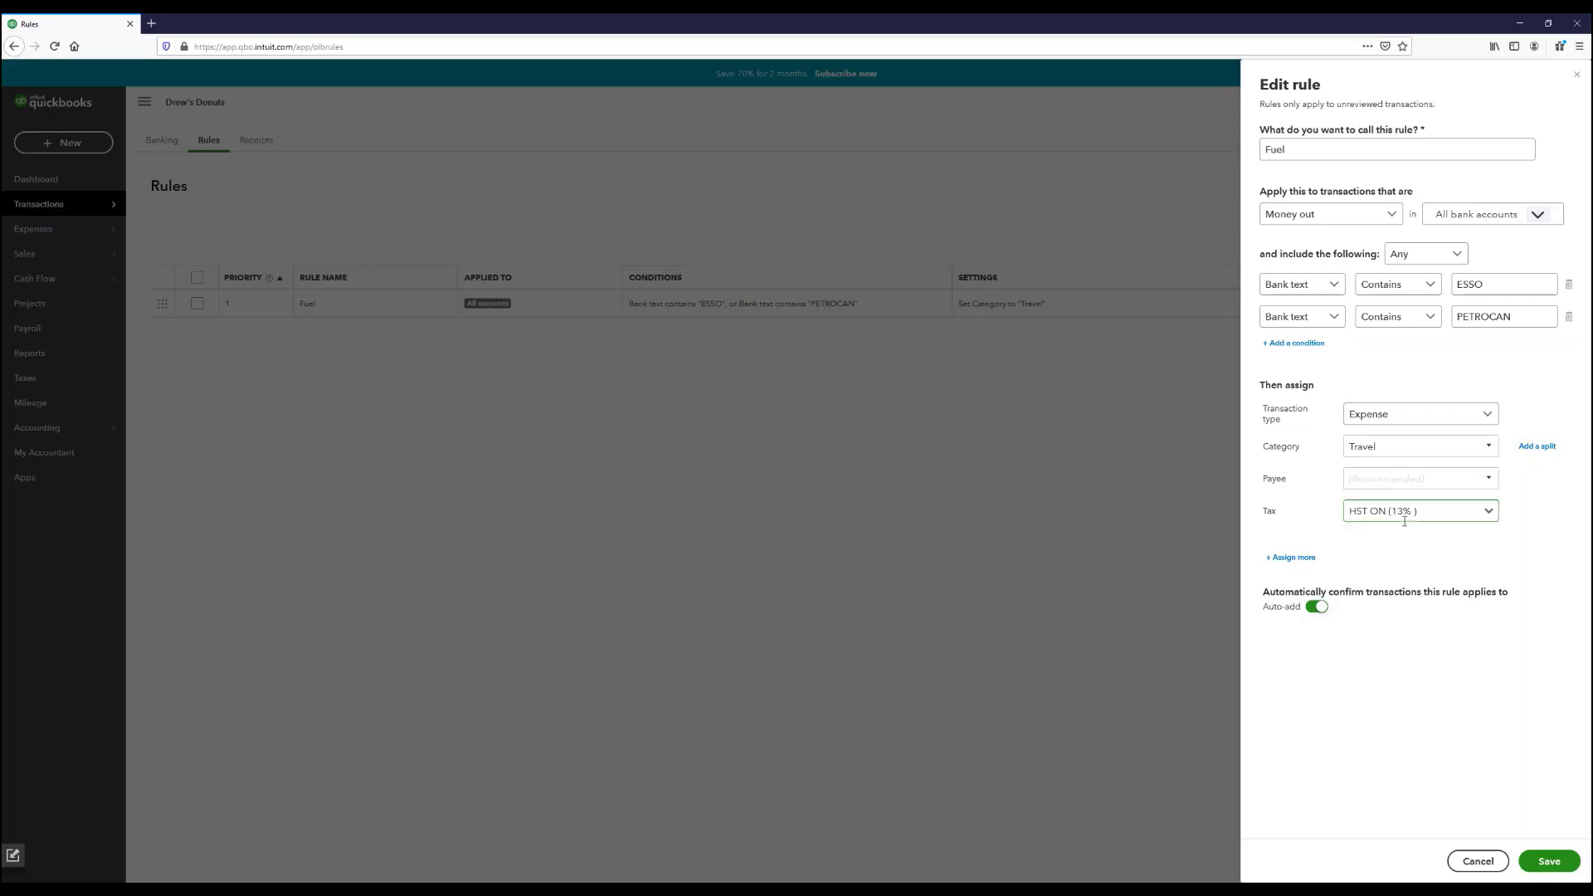
click(1546, 863)
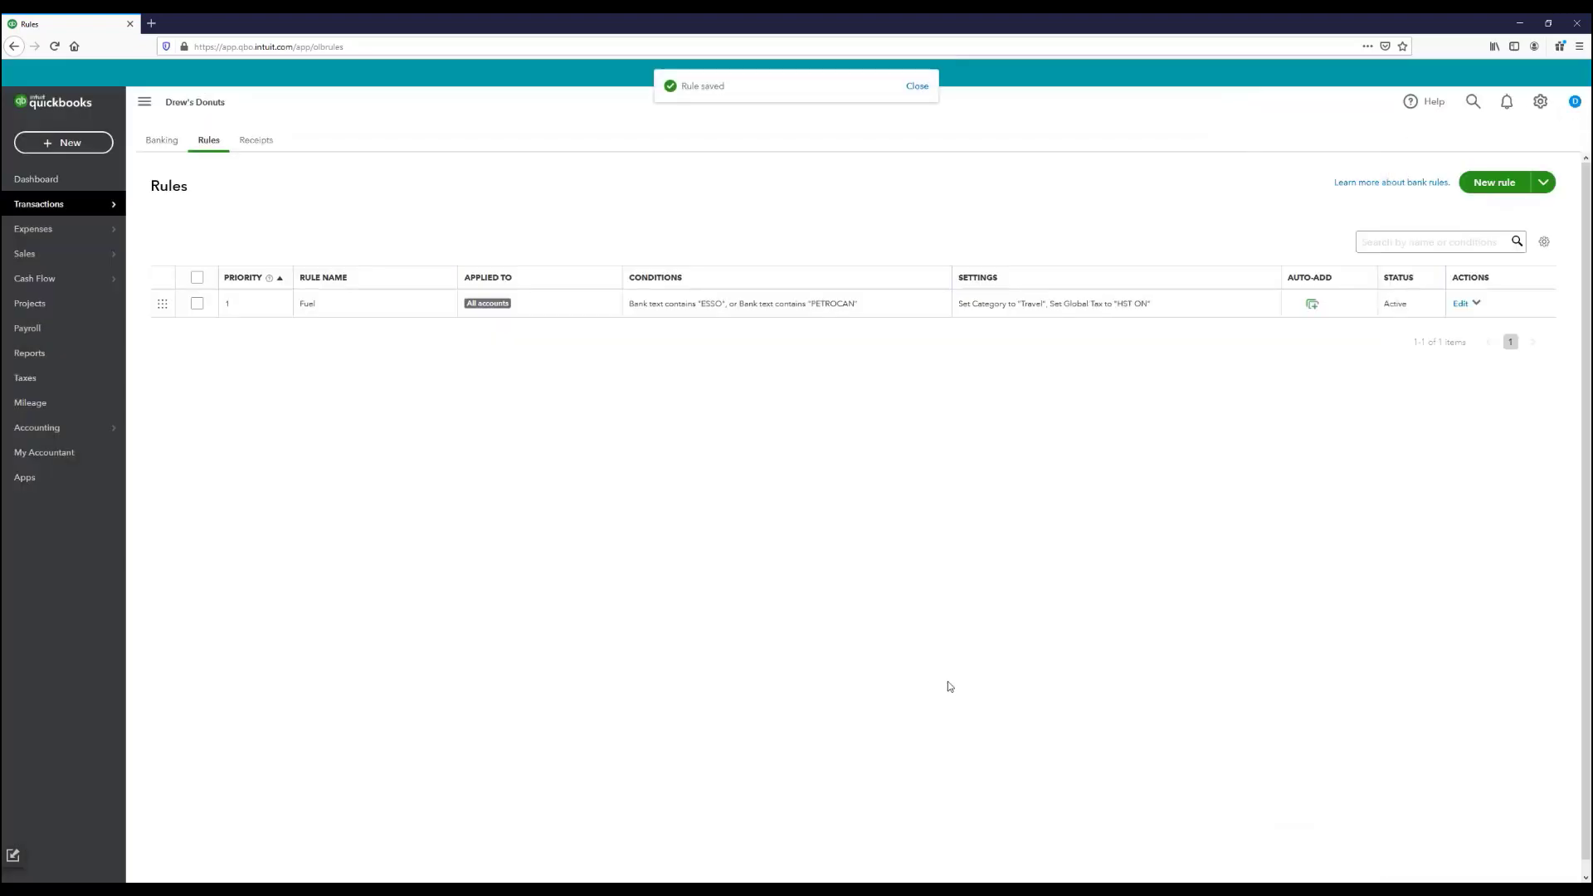
Check the transactions for review and the categorized list for purchases auto-added by the Fuel rule.
click(162, 141)
scroll(867, 614, down, 5)
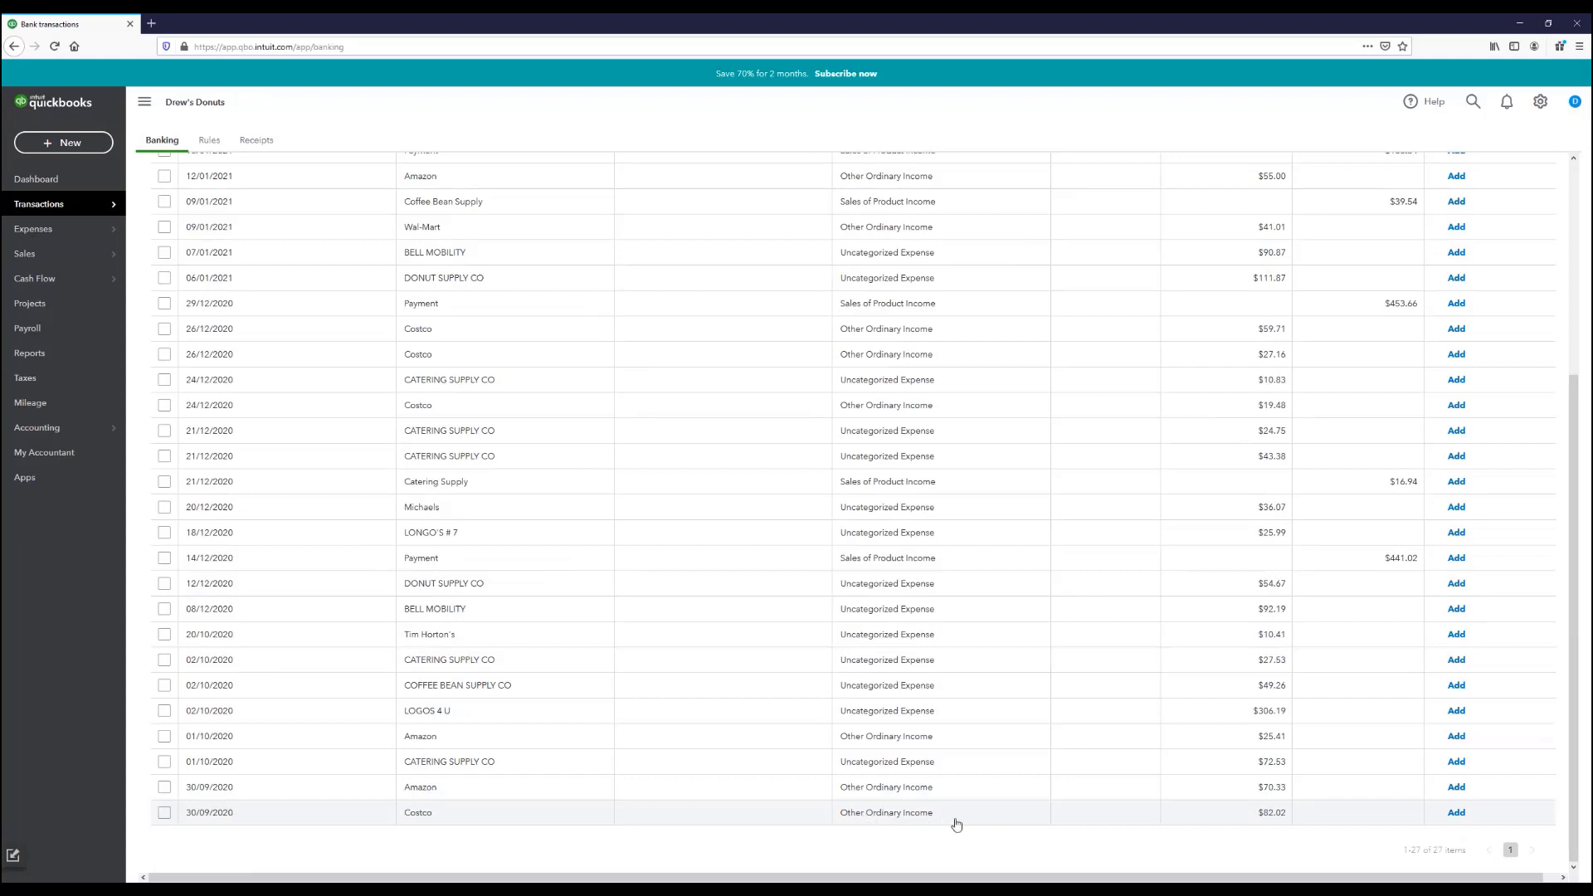
scroll(985, 822, up, 4)
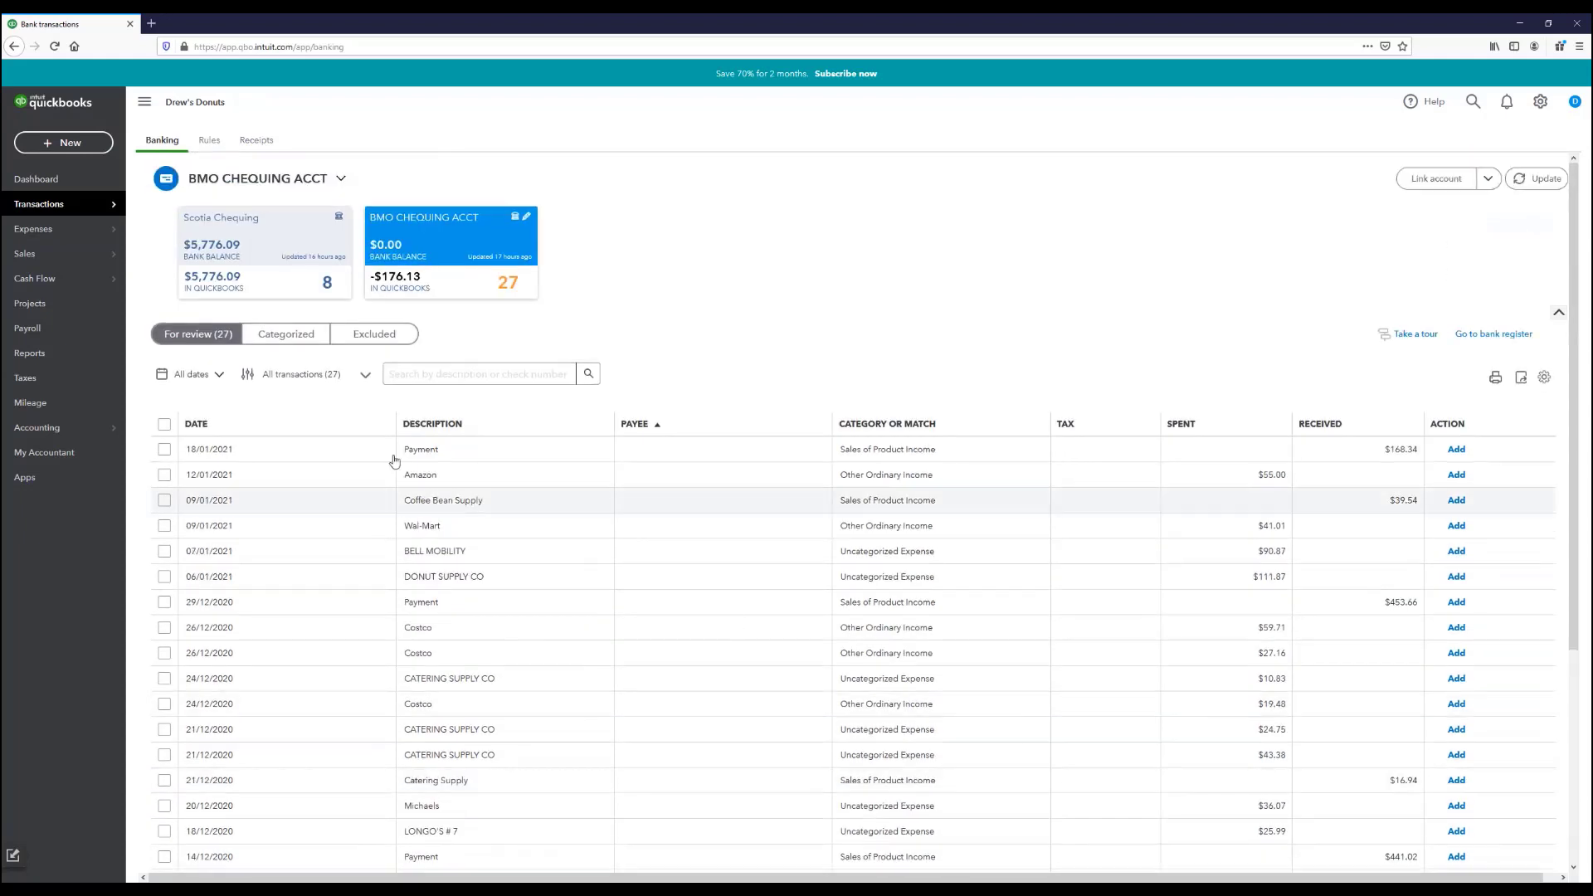
click(282, 335)
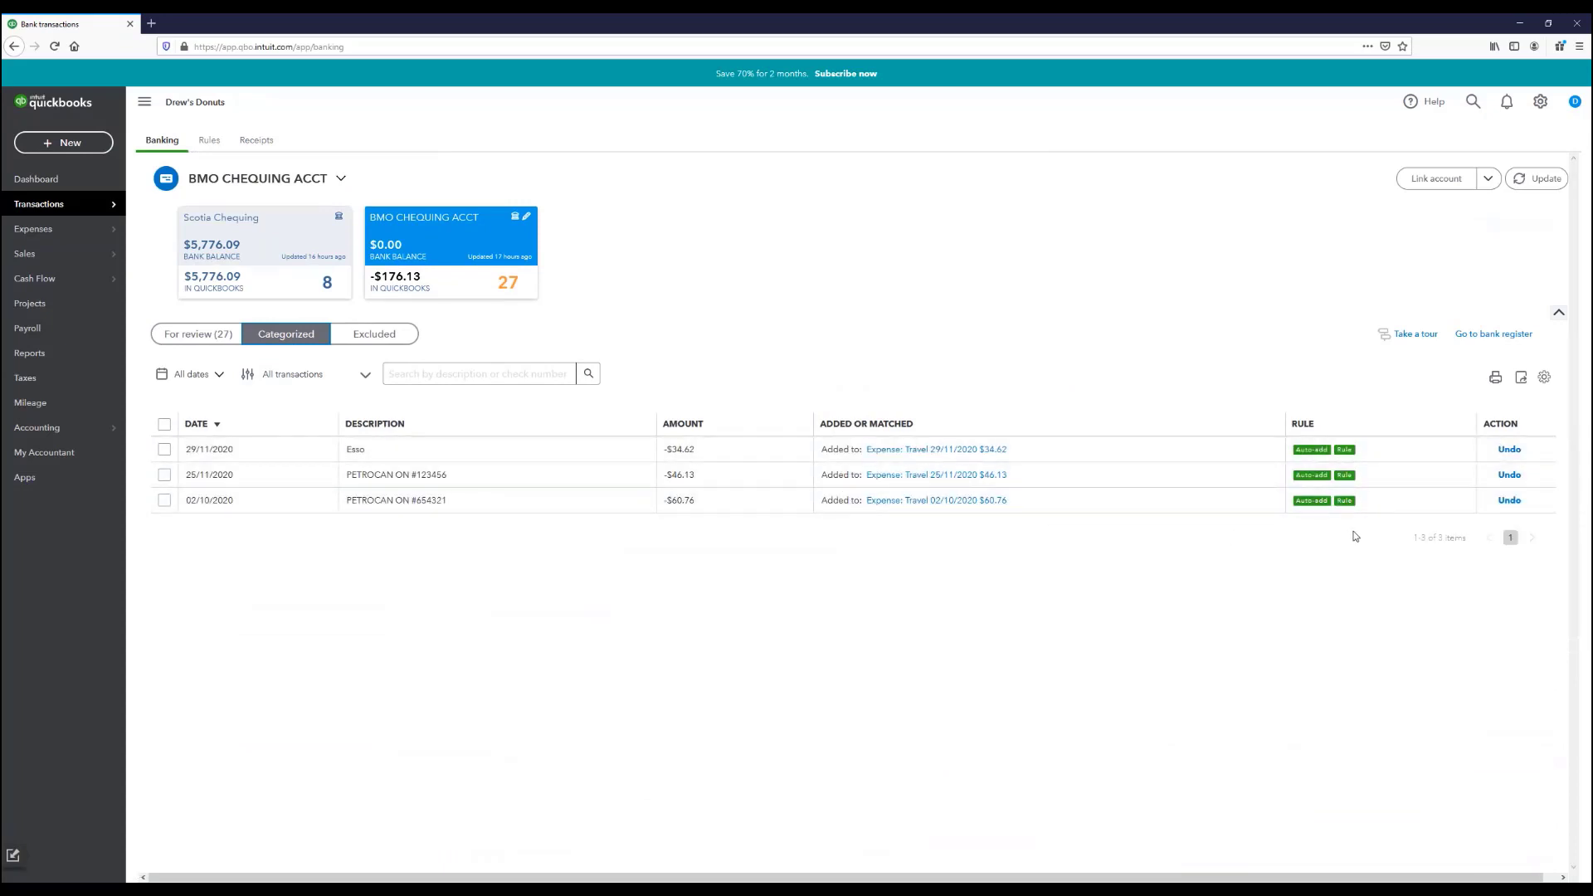
click(1472, 101)
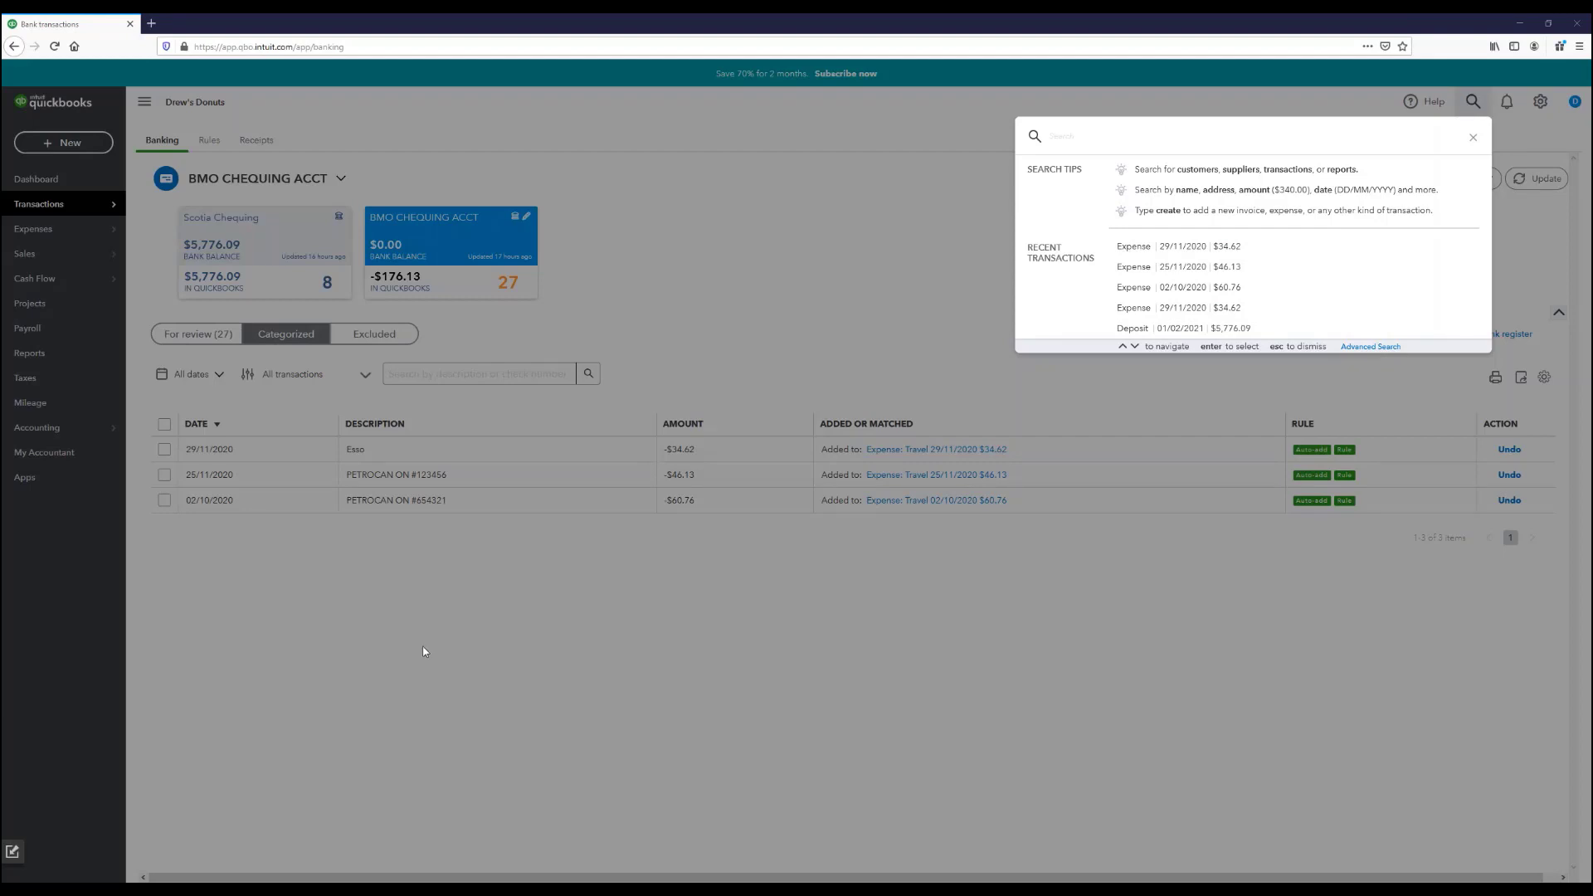
click(464, 718)
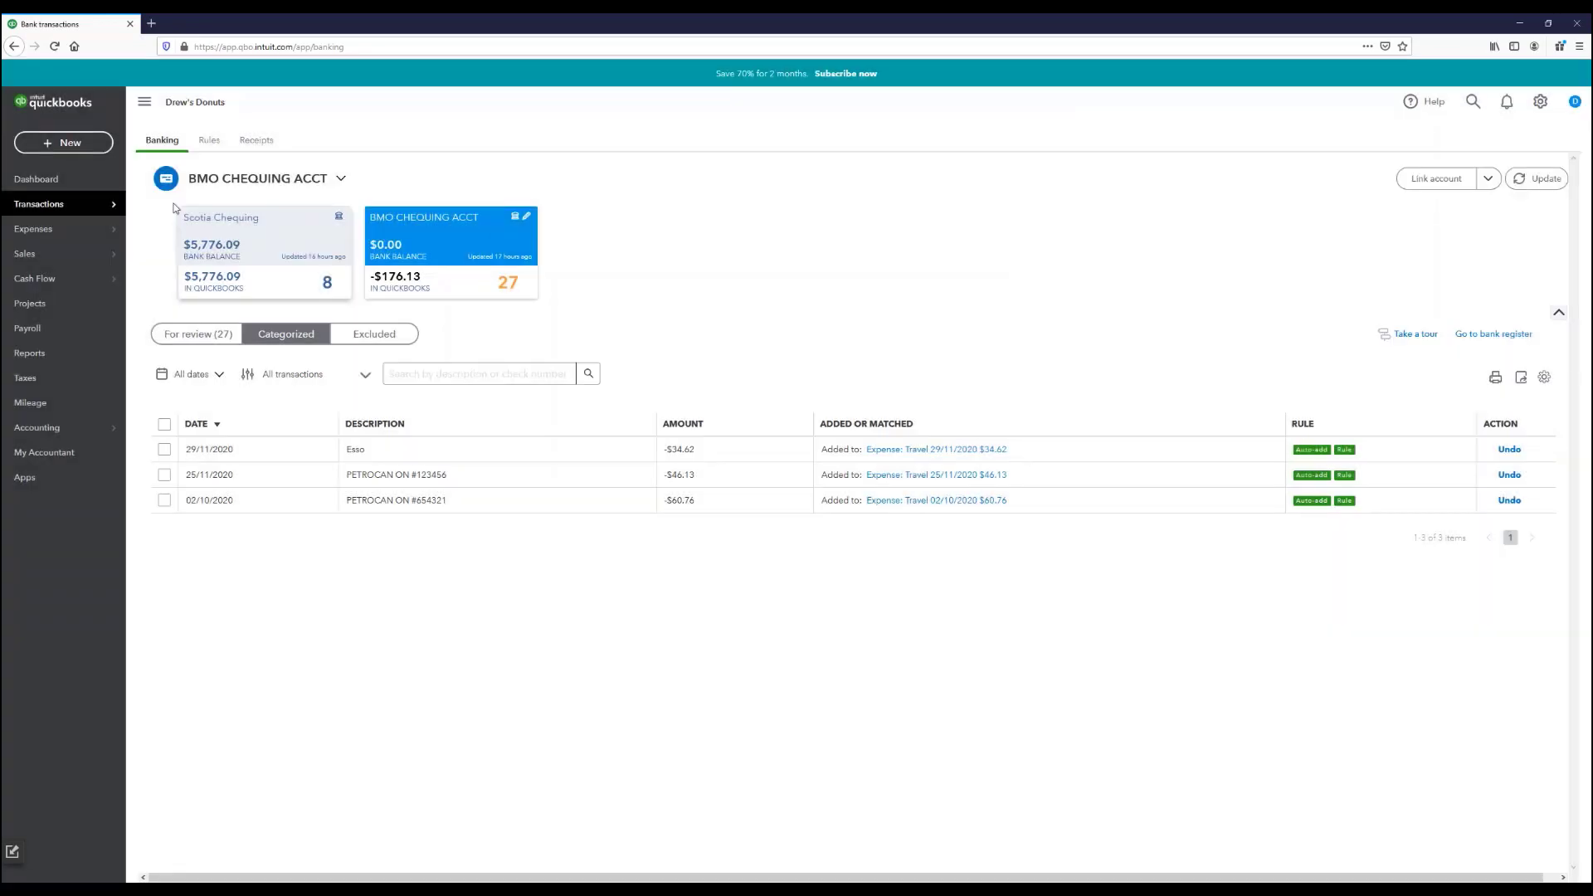
Review the Fuel rule's settings in the rules list and compare them with the categorized bank transactions.
click(205, 141)
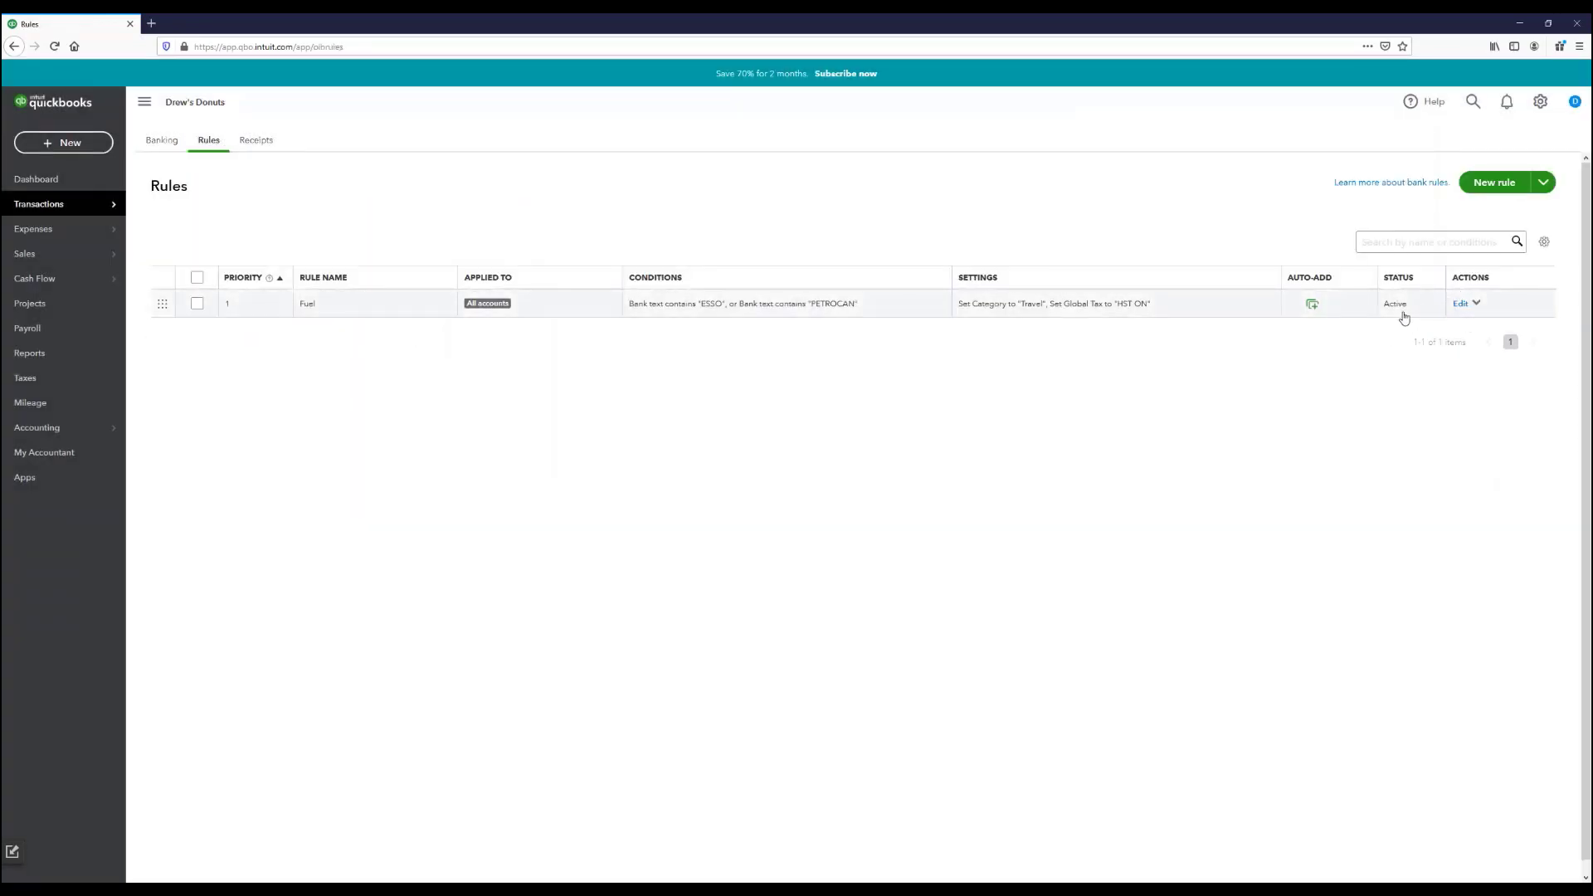
click(164, 141)
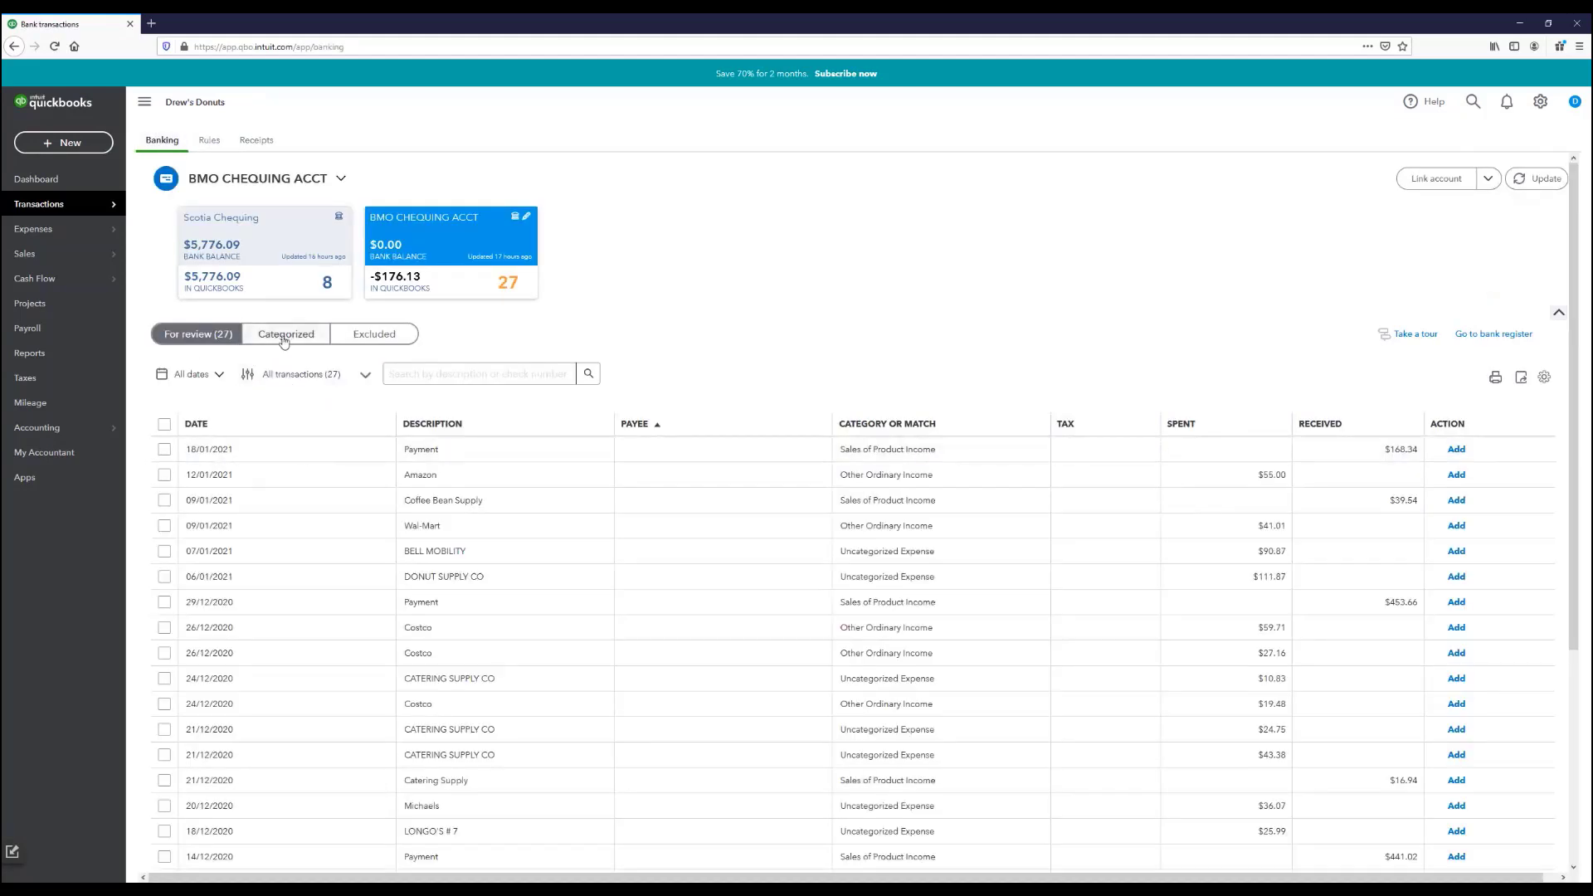
click(283, 342)
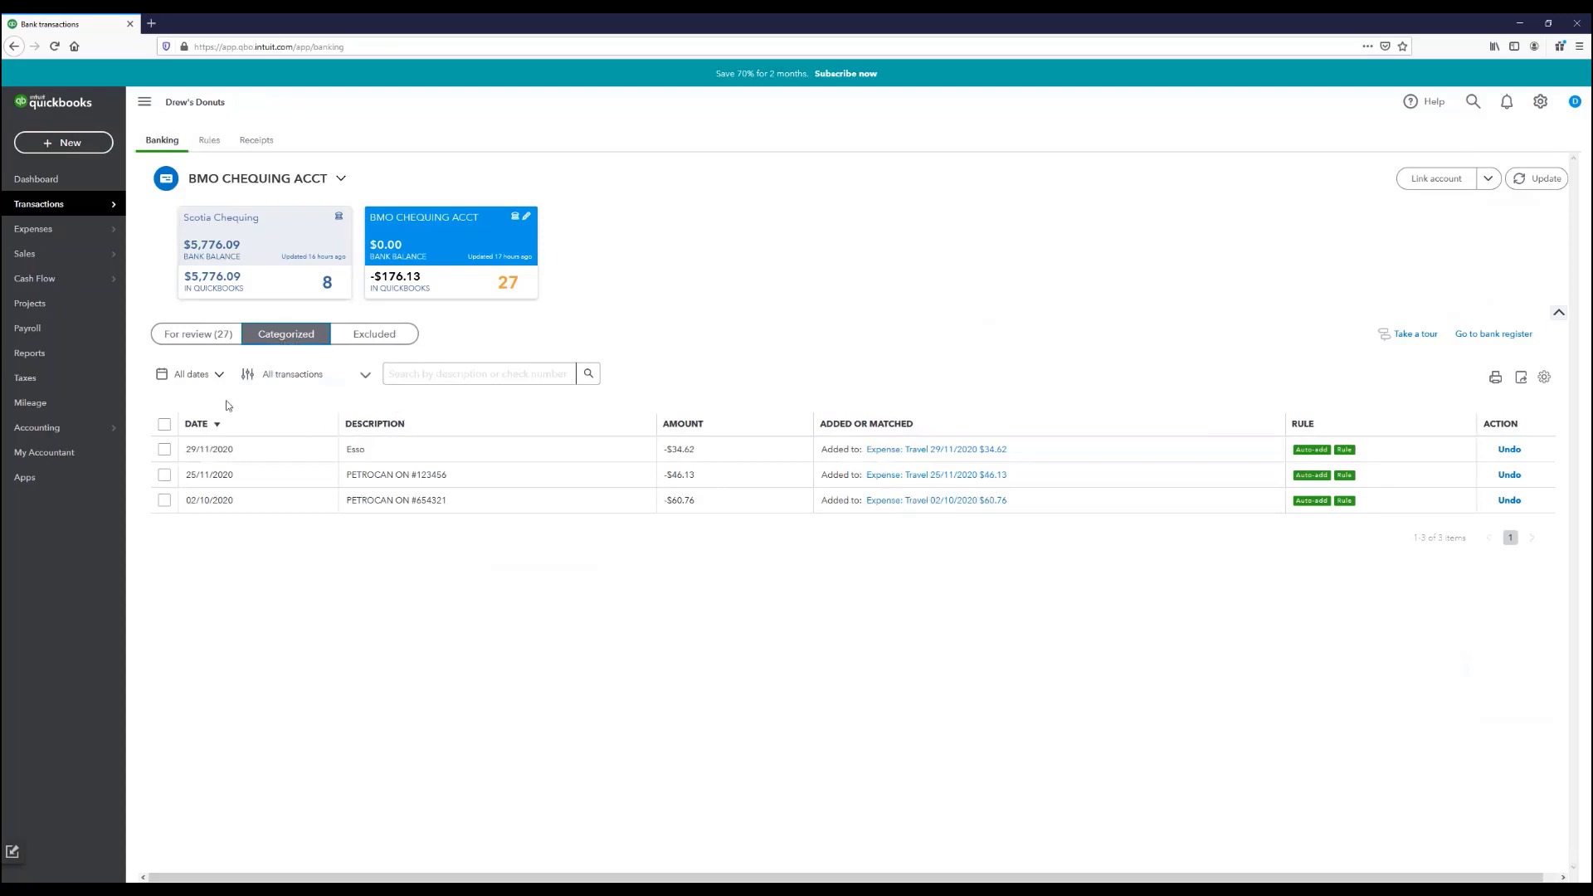
Examine the batch actions for all categorized and all for-review BMO chequing transactions, and view the excluded transactions.
click(164, 425)
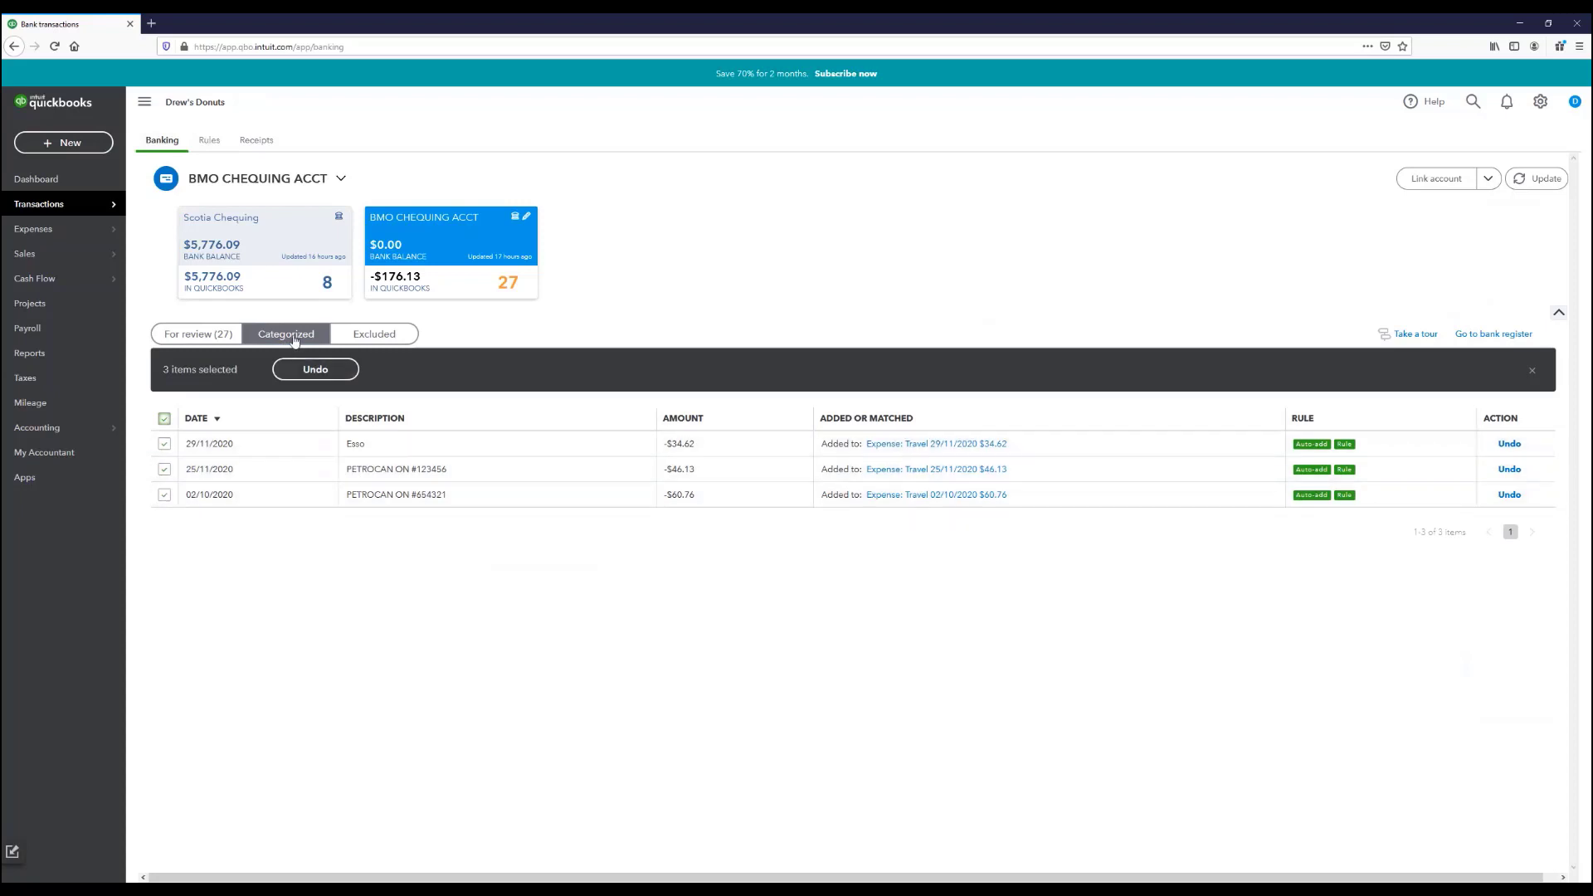
click(197, 334)
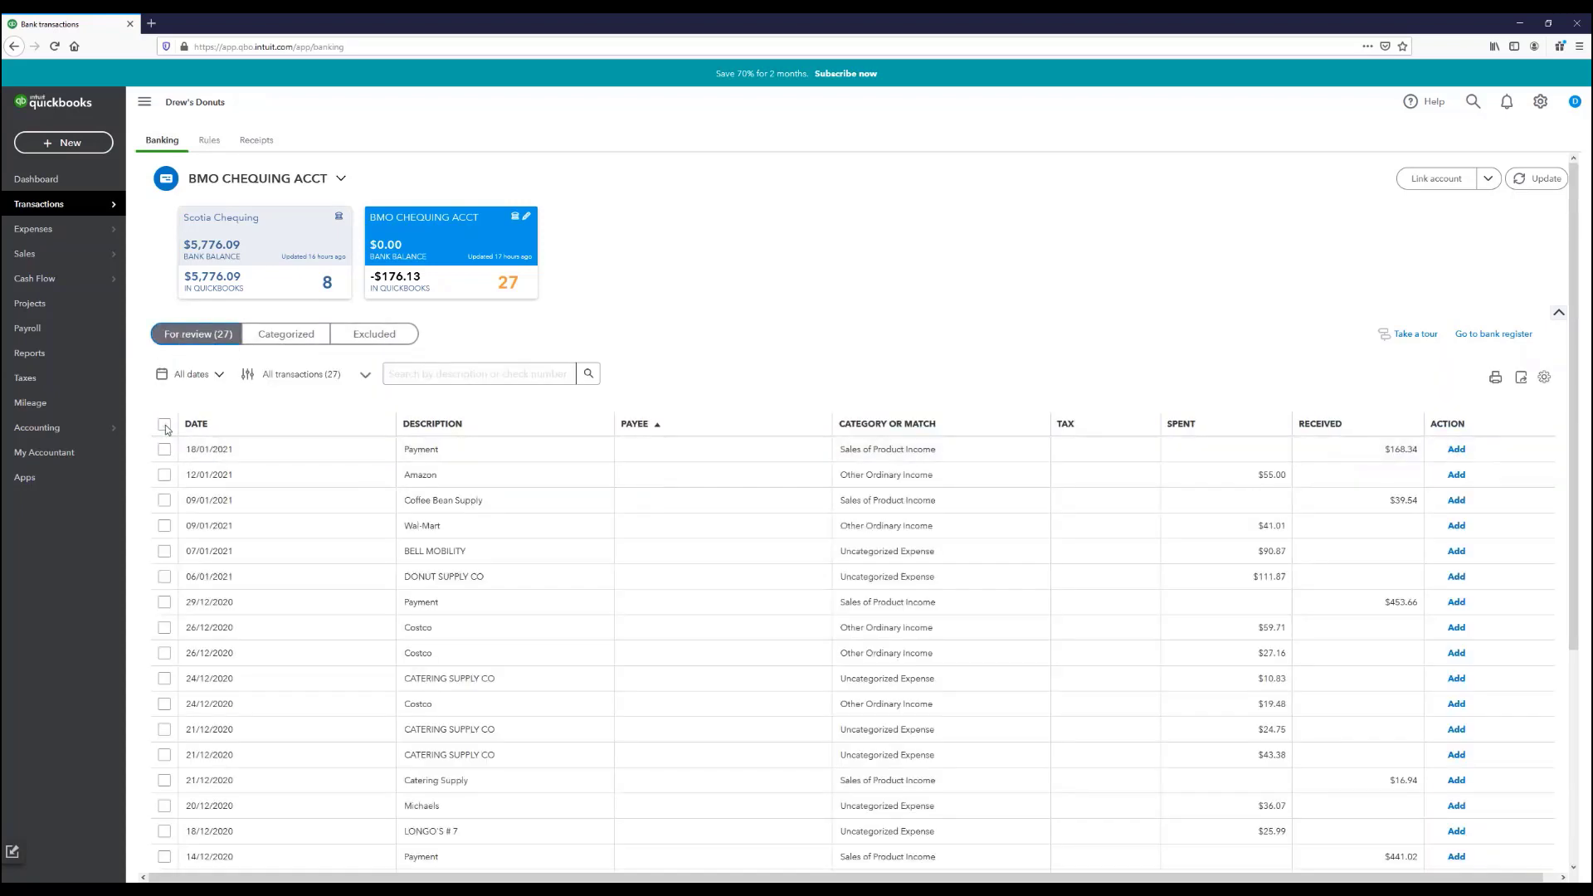
click(165, 421)
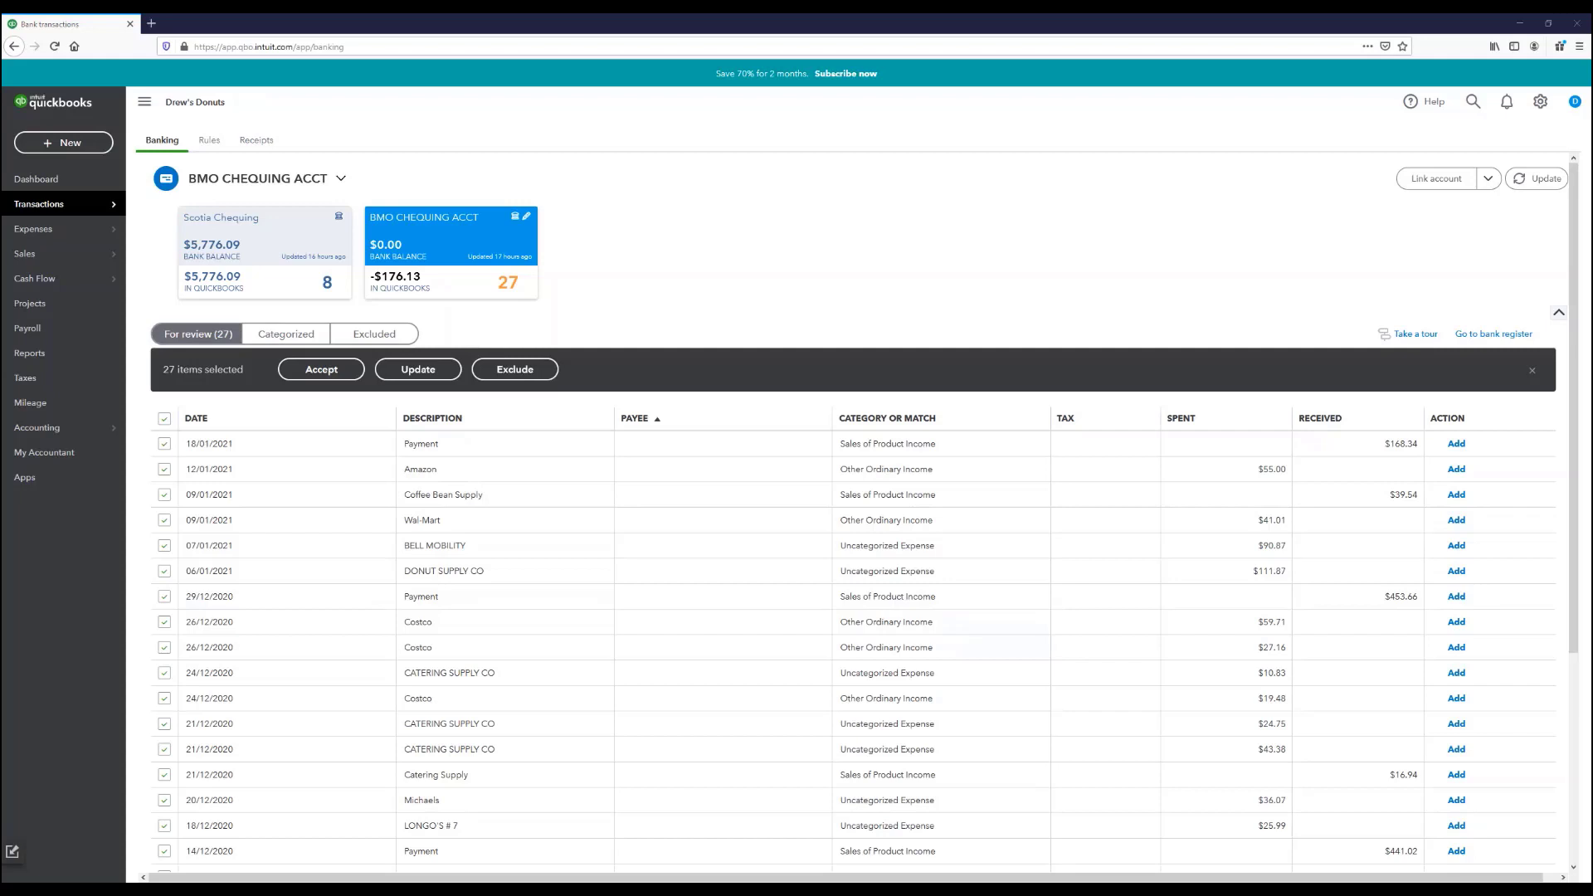
click(400, 340)
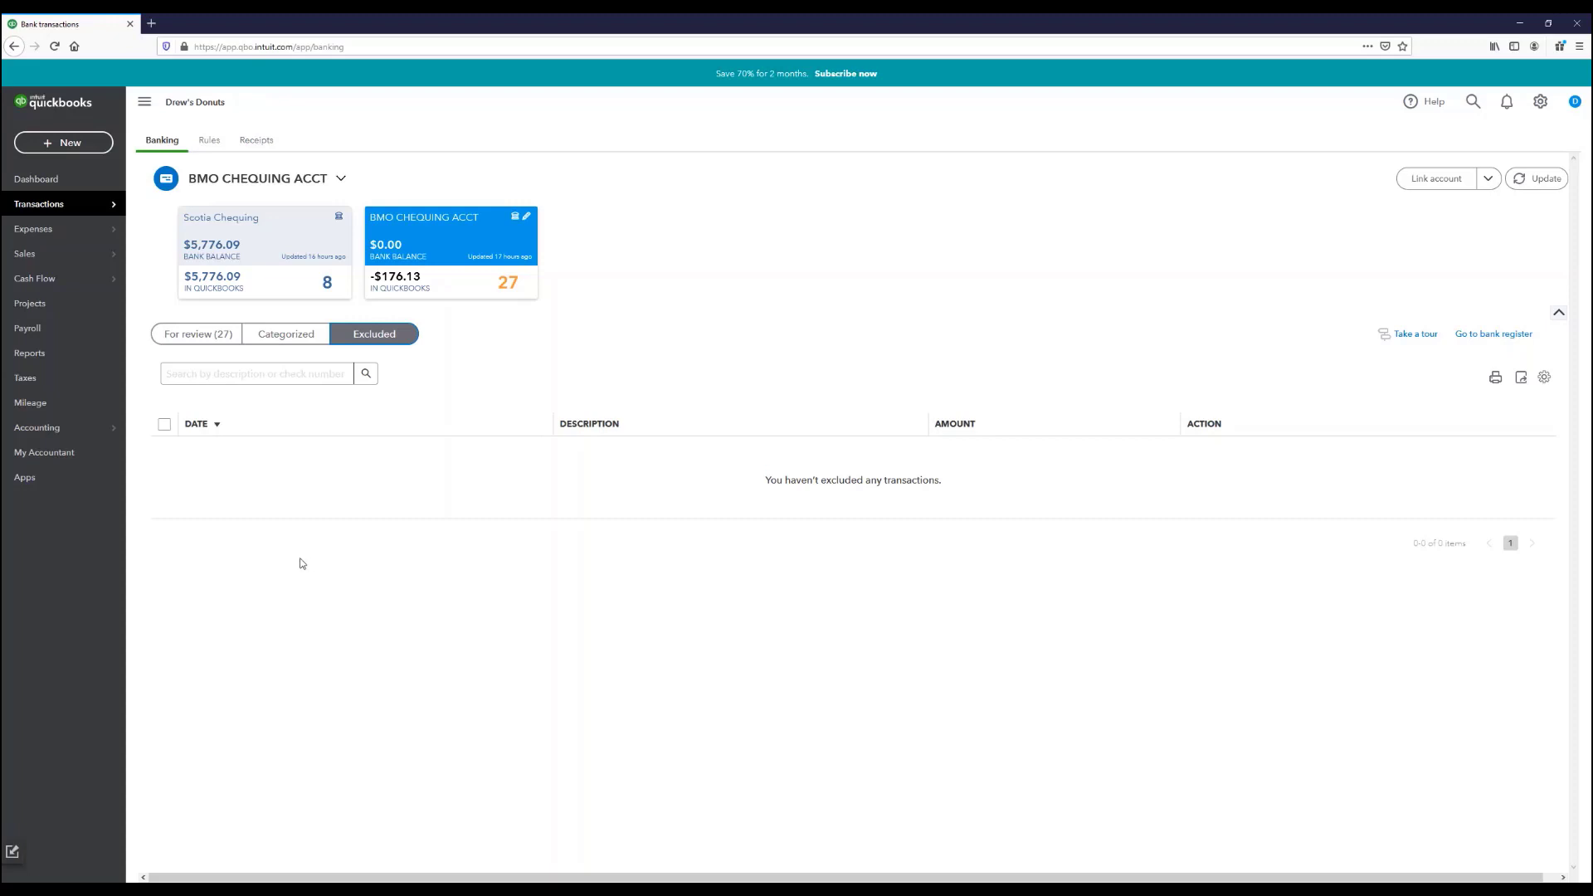
Update the linked bank feeds and open the upload from file option for importing bank transactions.
click(1543, 180)
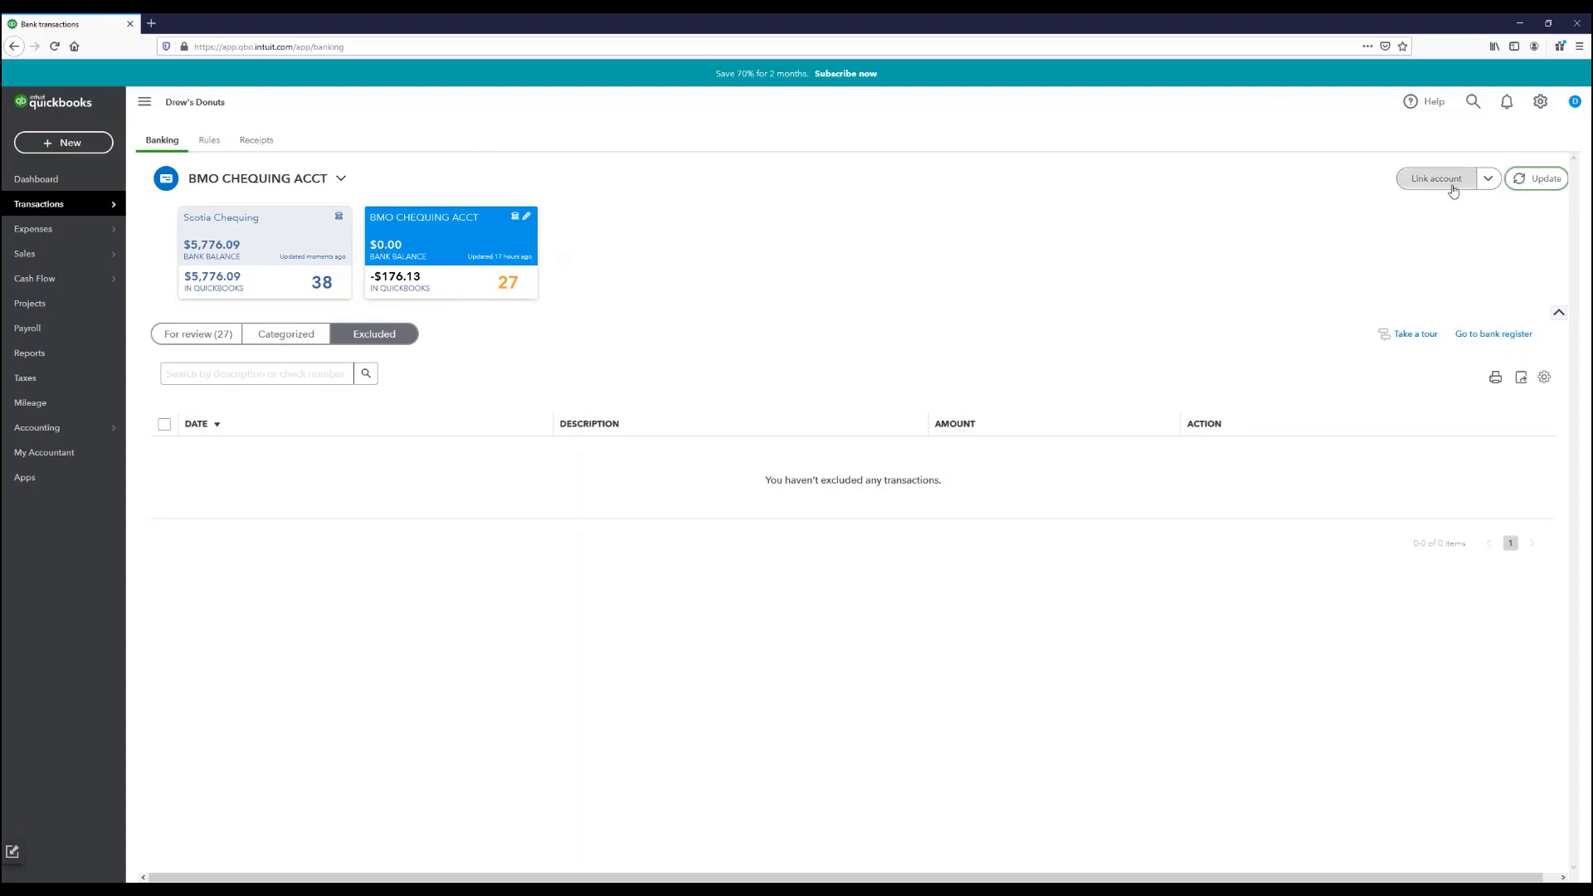
click(1488, 180)
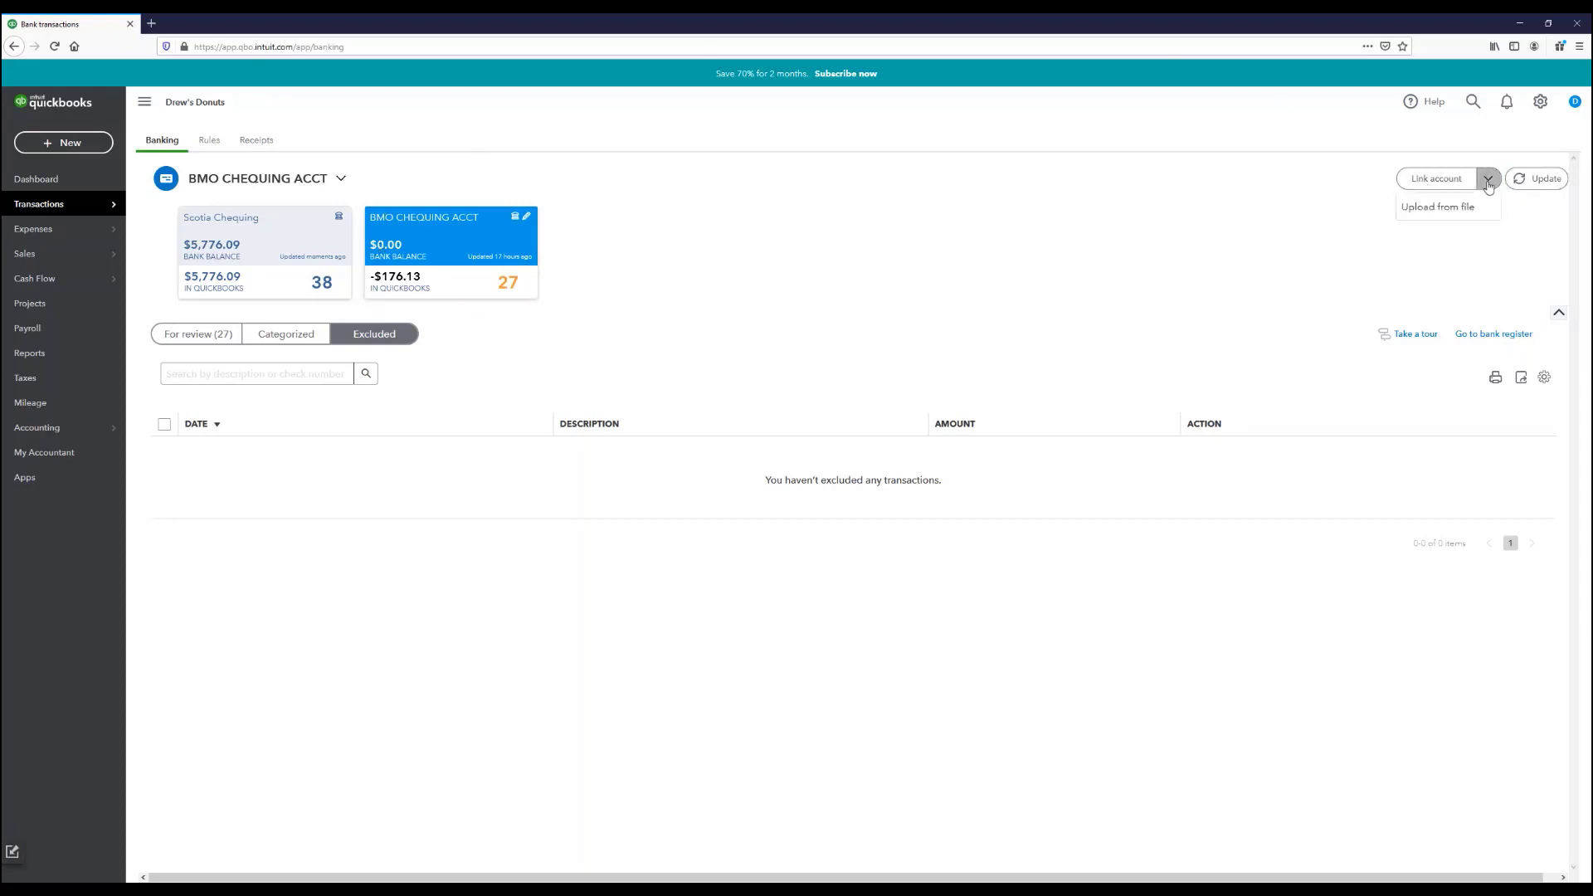
click(1444, 210)
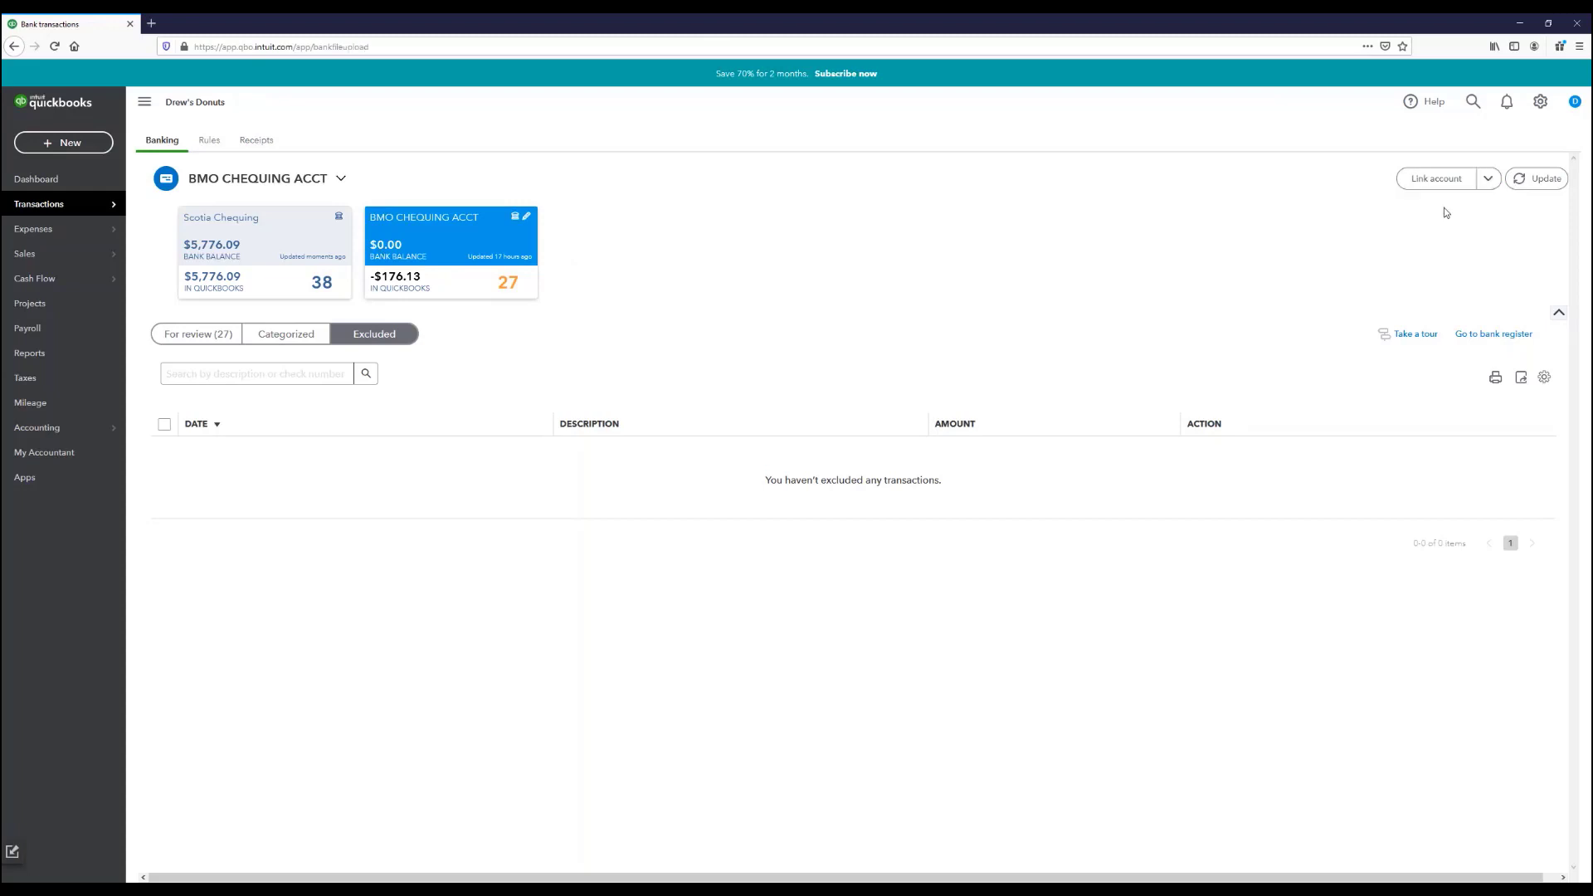